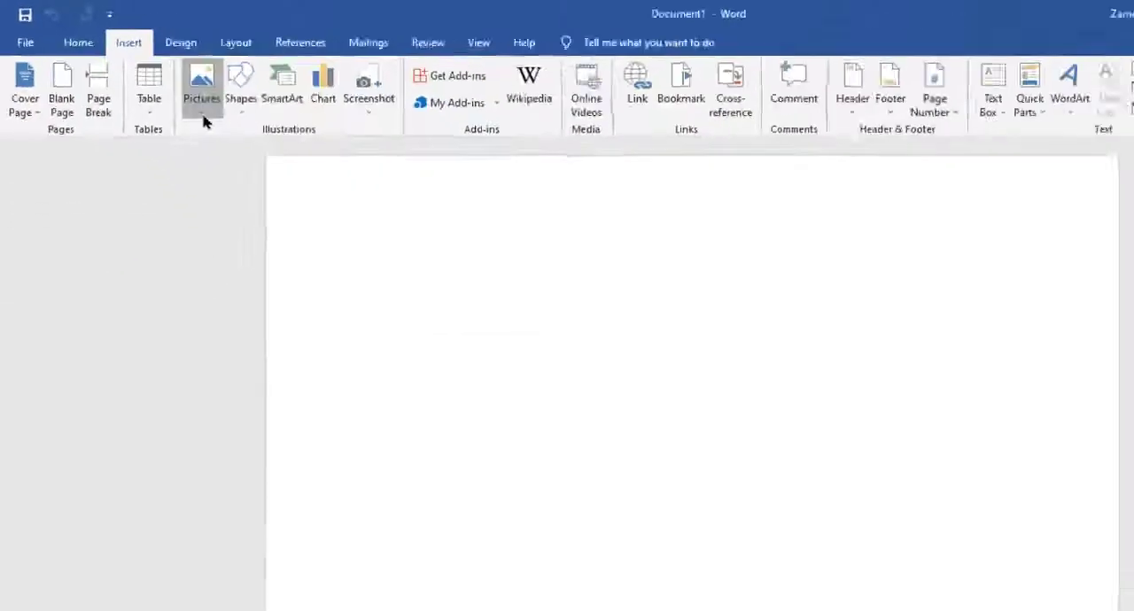
# Step: Enter the heading line "Skill Develo Computer College" at the start of the blank document
pyautogui.click(438, 257)
pyautogui.click(143, 174)
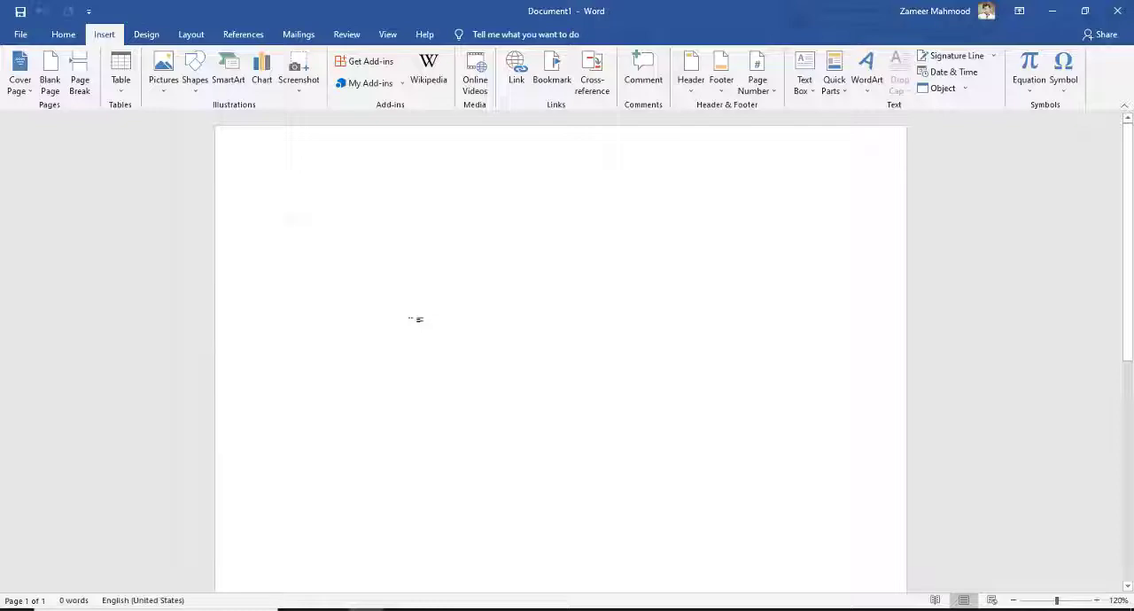
pyautogui.write('Ski')
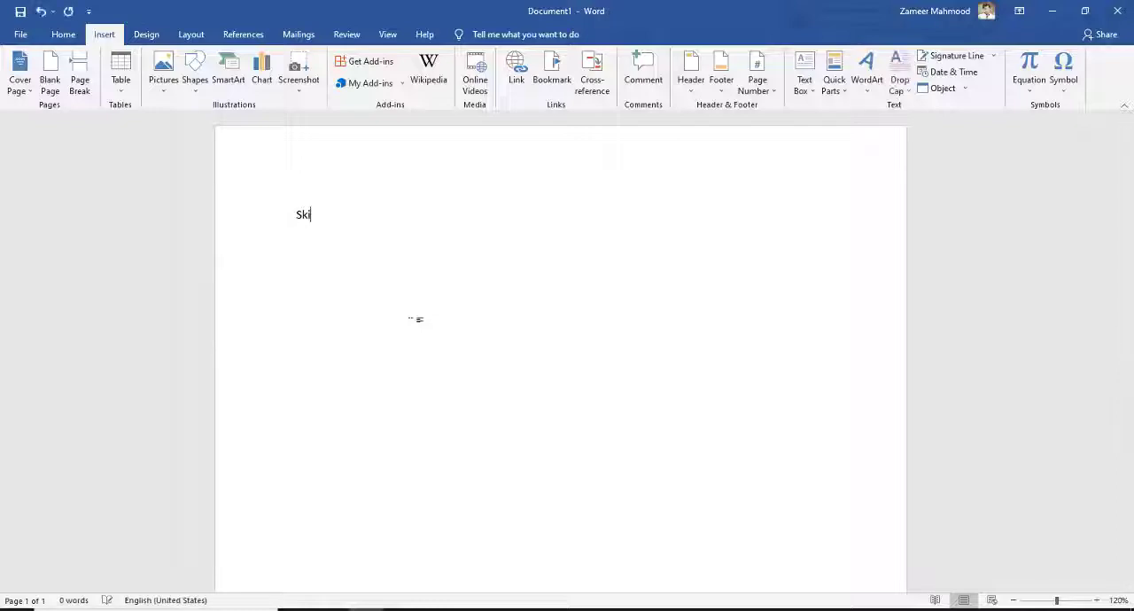
pyautogui.write('ll Develo Comp')
pyautogui.write('uter Colleg')
pyautogui.write('=rand')
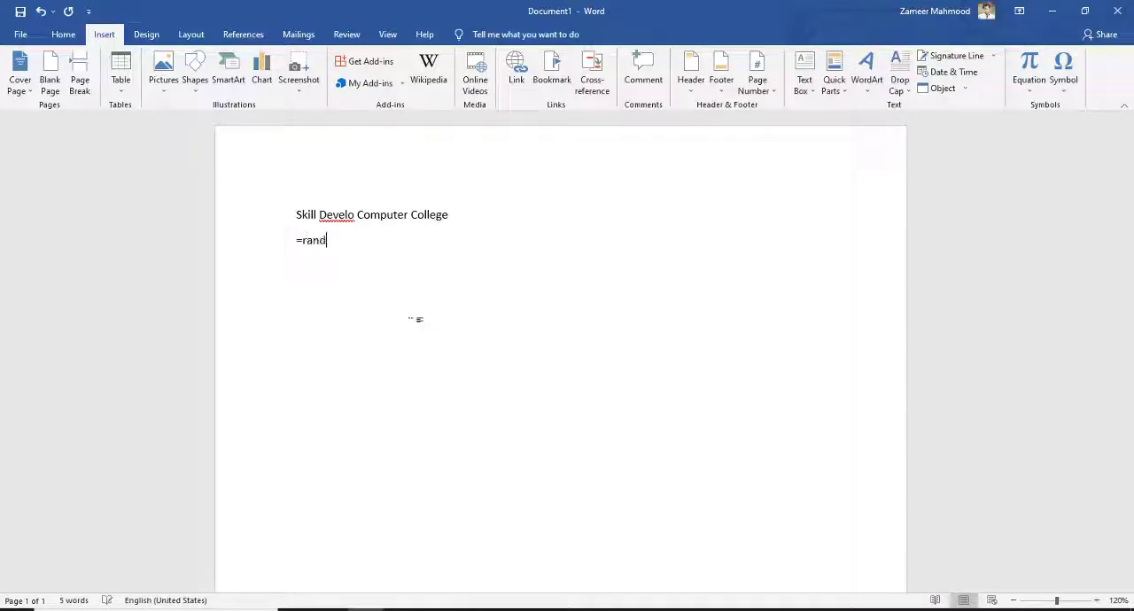
pyautogui.write('()')
# Step: Generate placeholder paragraphs below the heading with =rand()
pyautogui.press('Return')
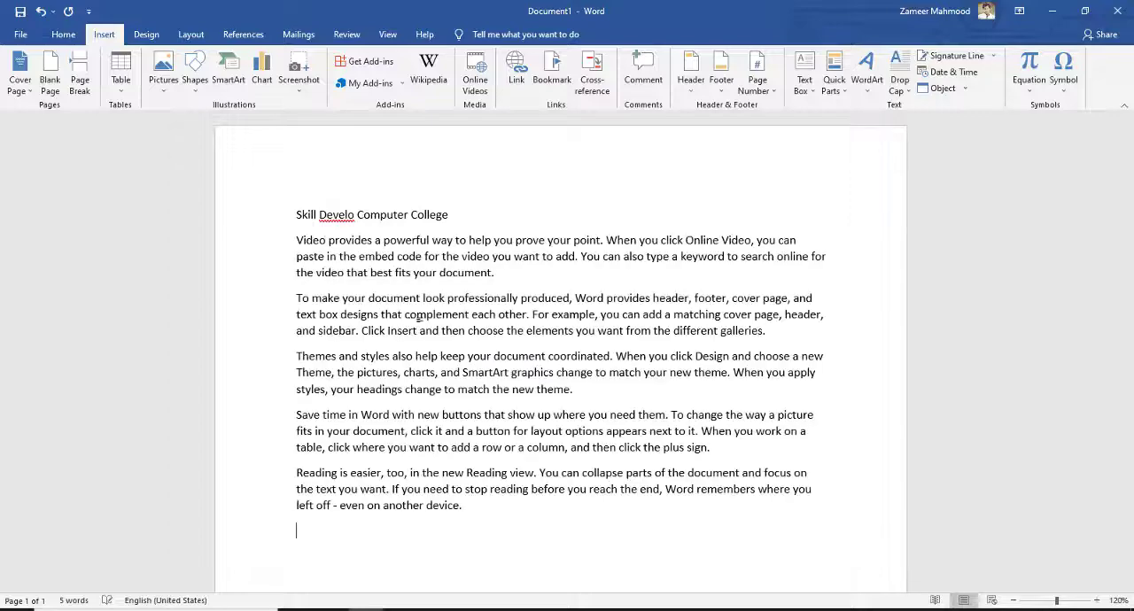
# Step: Copy the first three placeholder paragraphs and paste them after the last paragraph
pyautogui.moveTo(298, 241); pyautogui.dragTo(607, 387)
pyautogui.hotkey('ctrl', 'c')
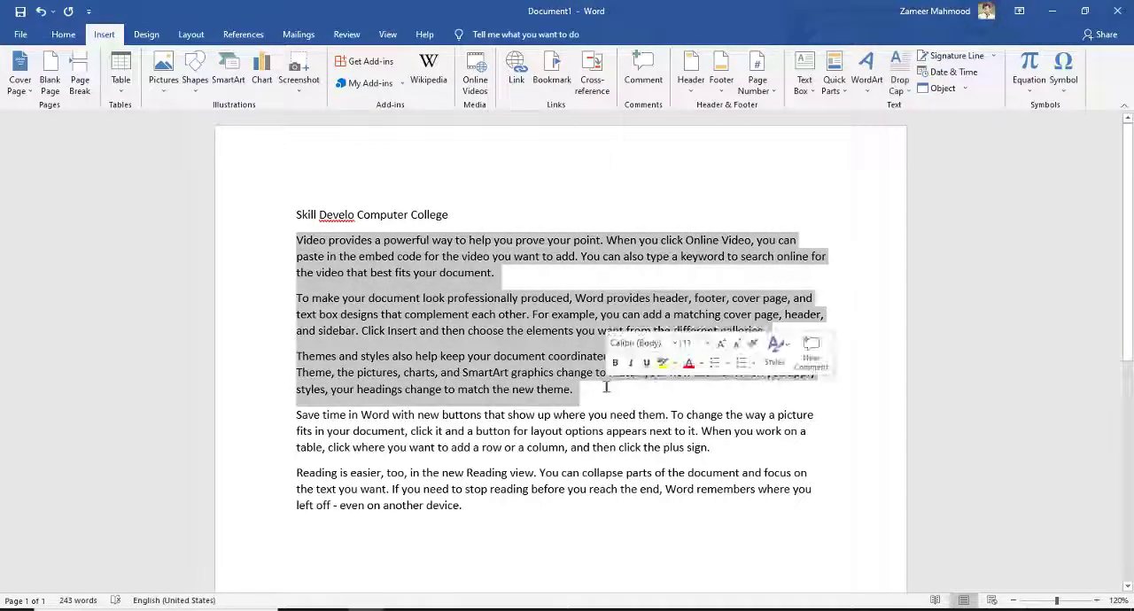
pyautogui.click(462, 545)
pyautogui.hotkey('ctrl', 'v')
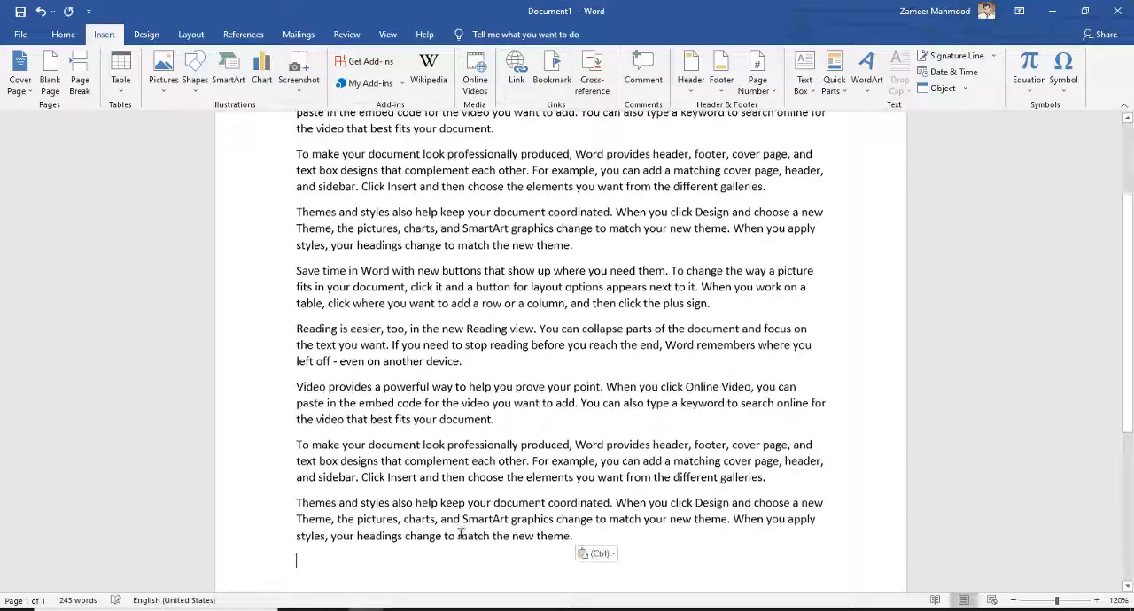
pyautogui.scroll(4, 441, 389)
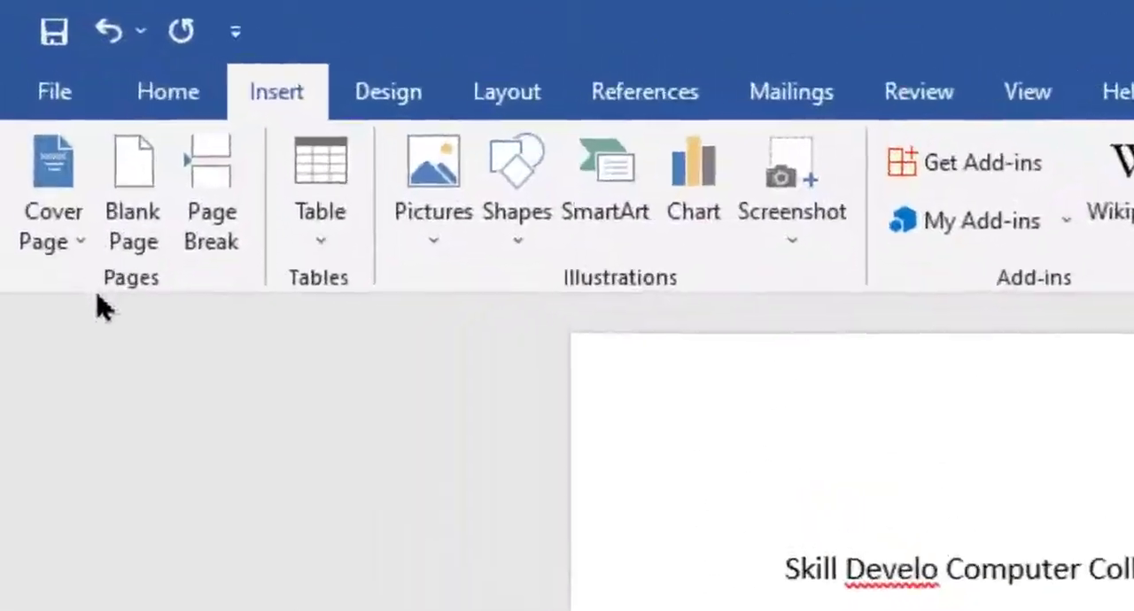
# Step: Browse the built-in cover page designs and insert the Whisp cover page
pyautogui.click(78, 248)
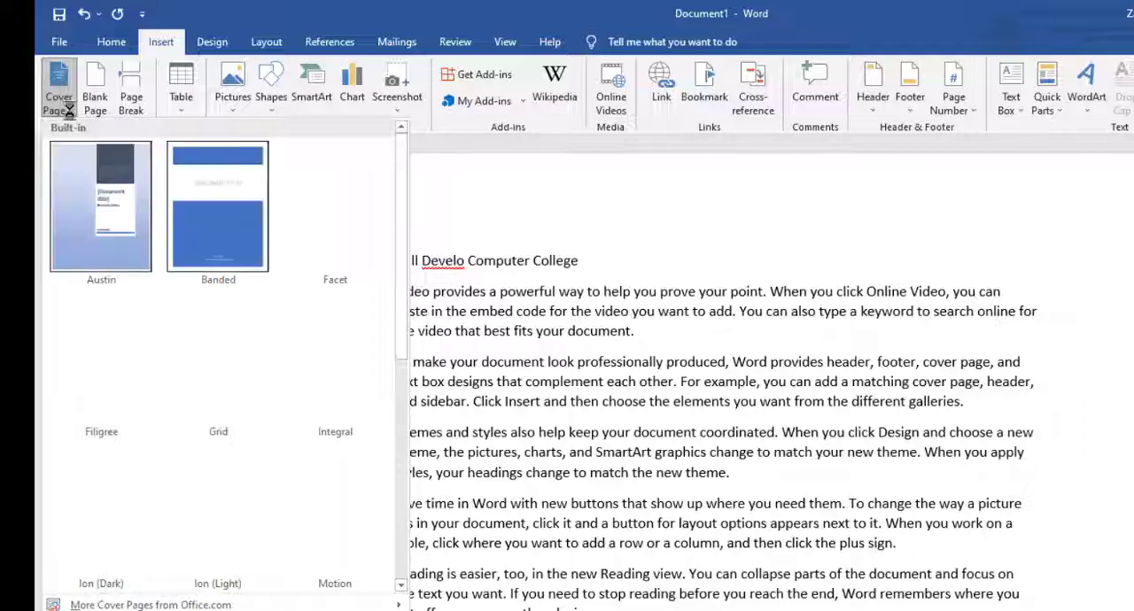
pyautogui.scroll(-1, 403, 220)
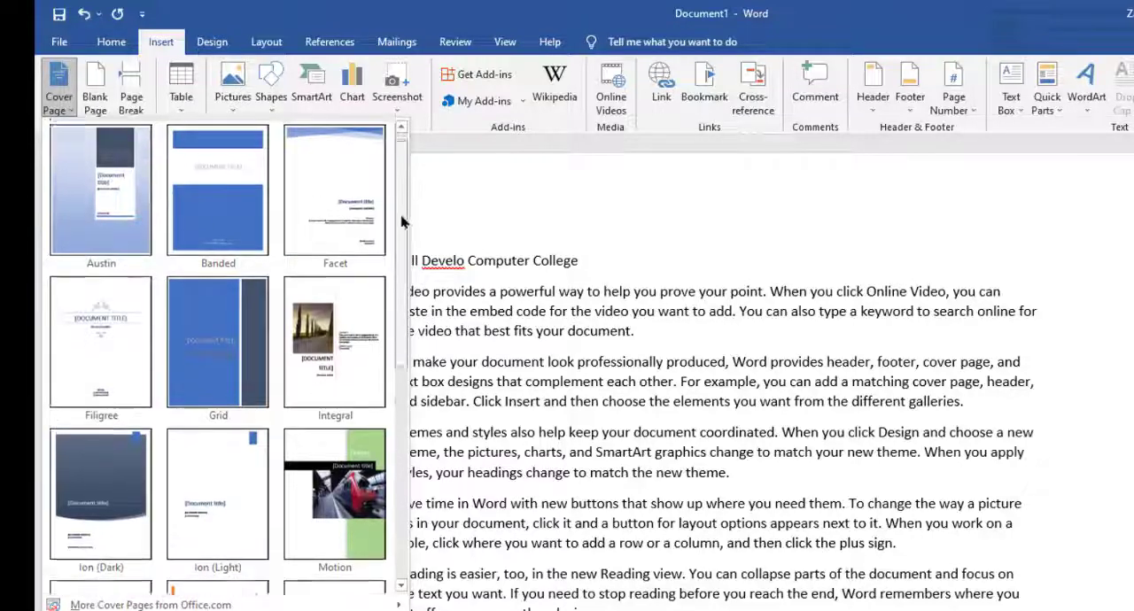
pyautogui.scroll(-5, 404, 230)
pyautogui.scroll(-2, 379, 416)
pyautogui.scroll(10, 379, 452)
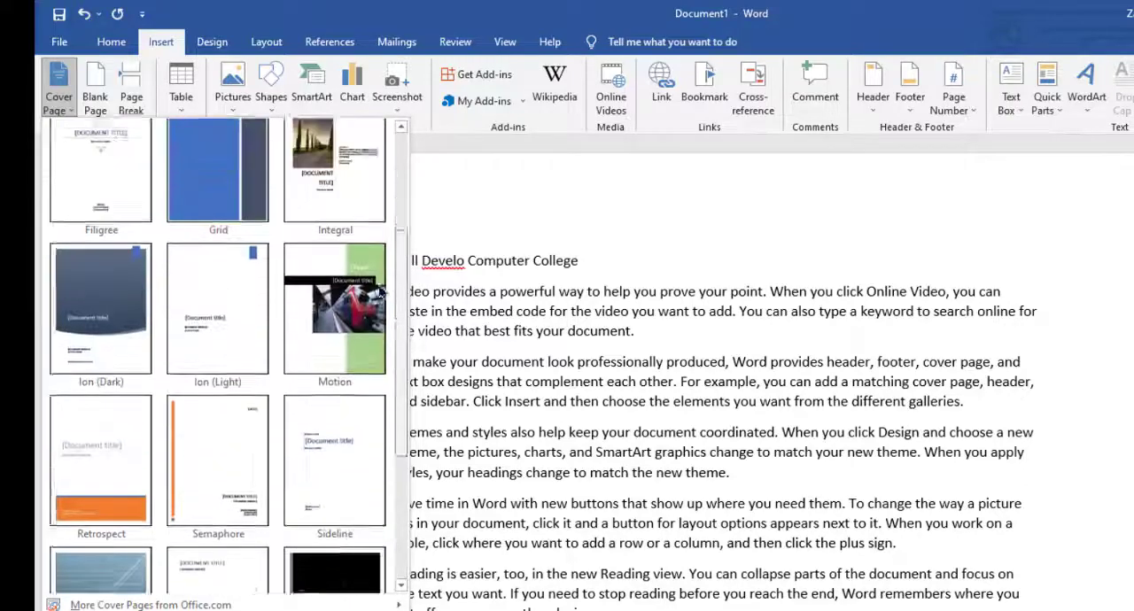
pyautogui.scroll(-2, 381, 291)
pyautogui.scroll(-6, 381, 290)
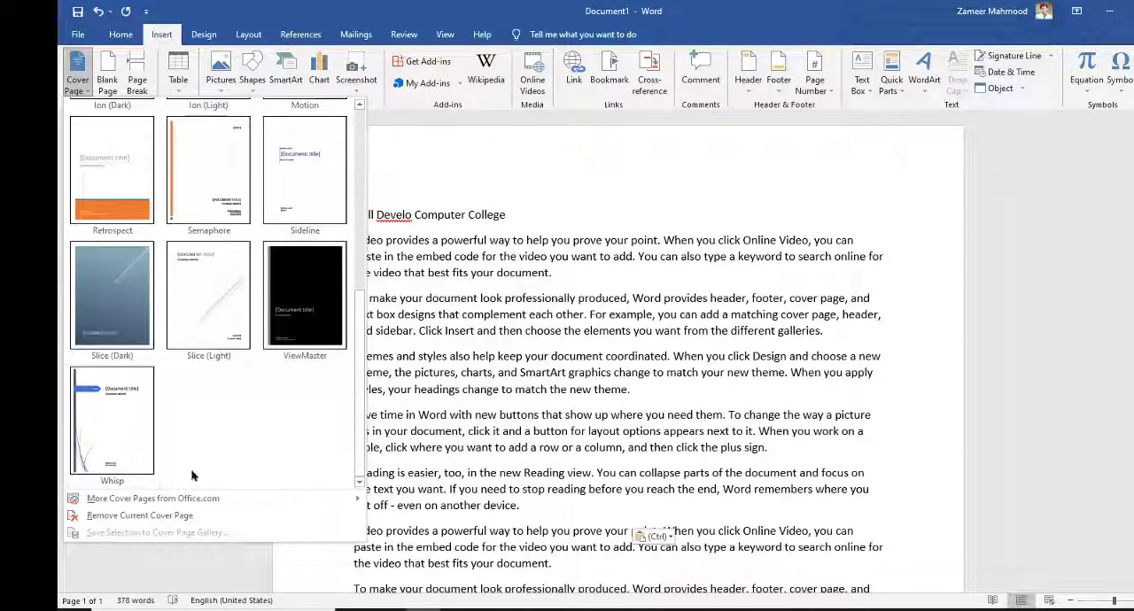
pyautogui.moveTo(225, 499)
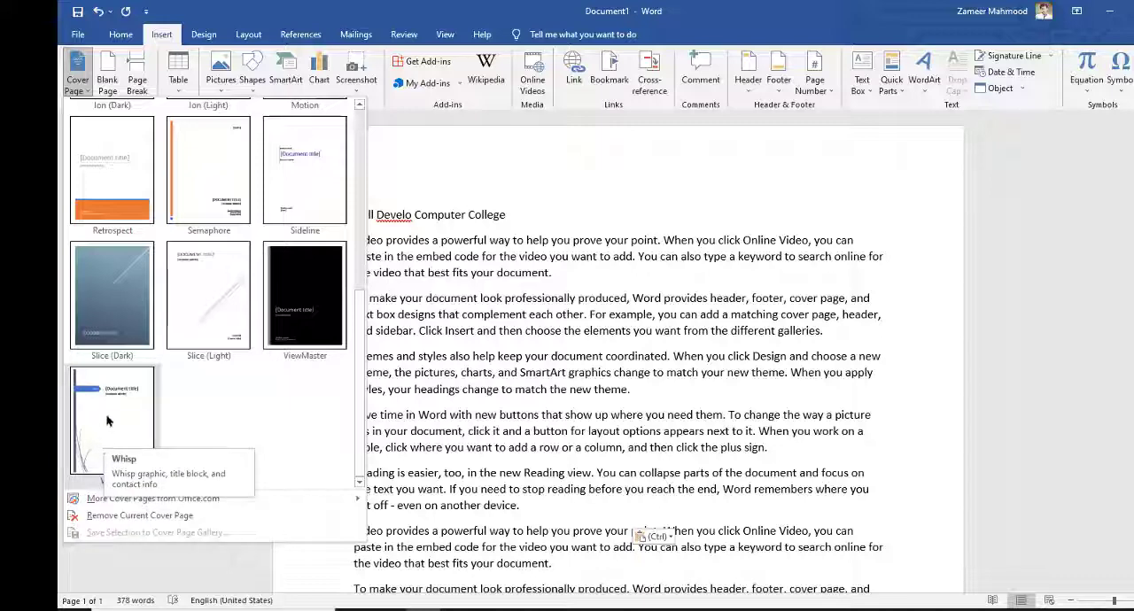
pyautogui.press('Escape')
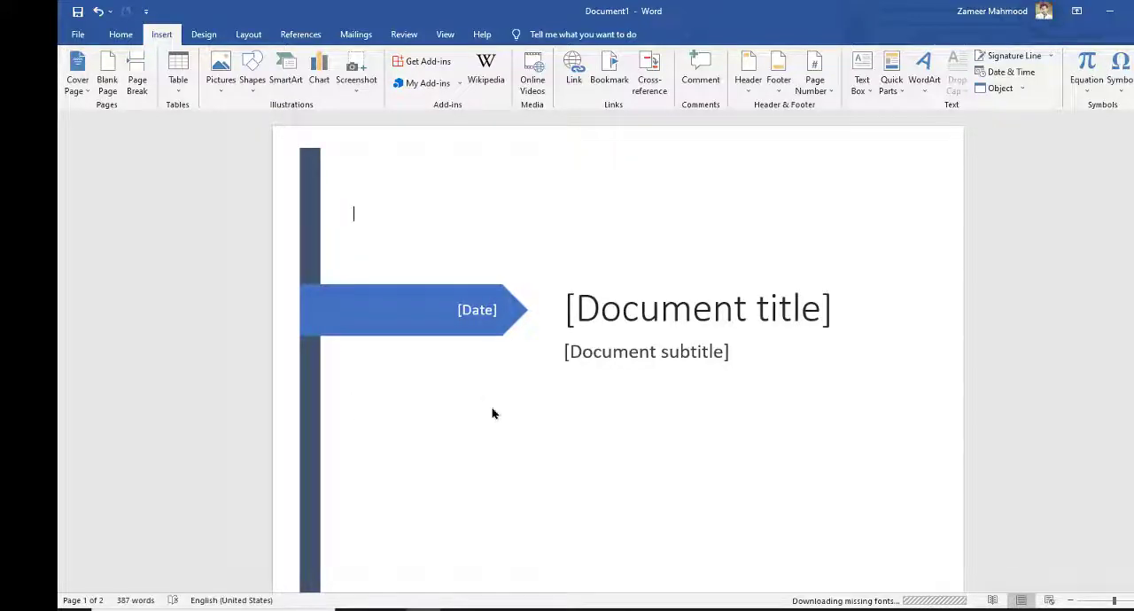
pyautogui.moveTo(1124, 189)
pyautogui.mouseDown()
pyautogui.moveTo(1118, 485)
pyautogui.moveTo(1123, 190)
pyautogui.mouseUp()
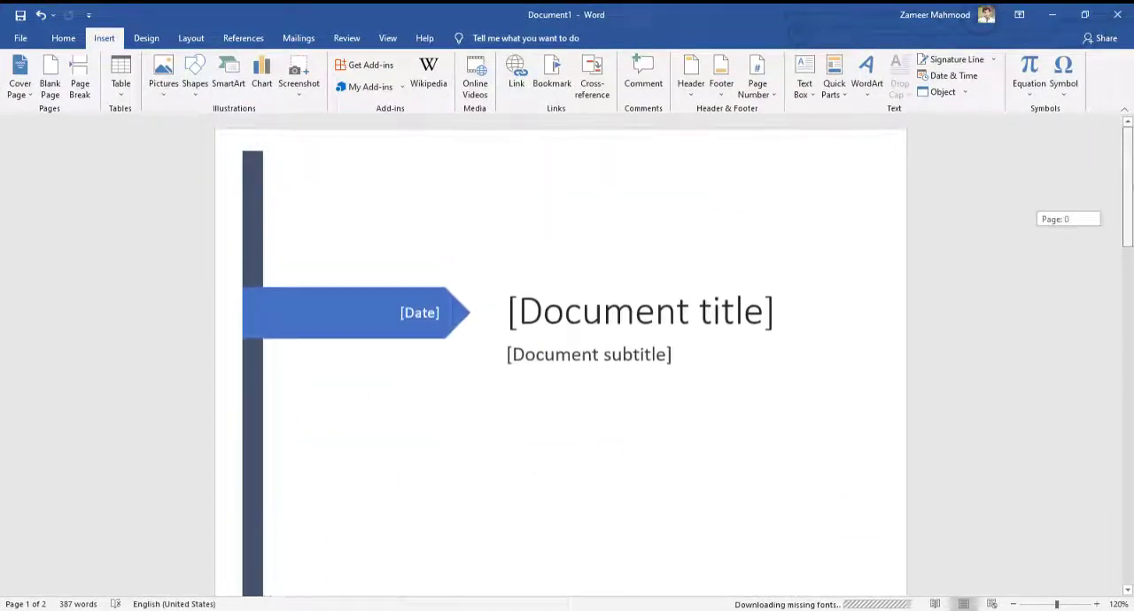
# Step: Set the cover page's document title to "Computer Book"
pyautogui.click(751, 310)
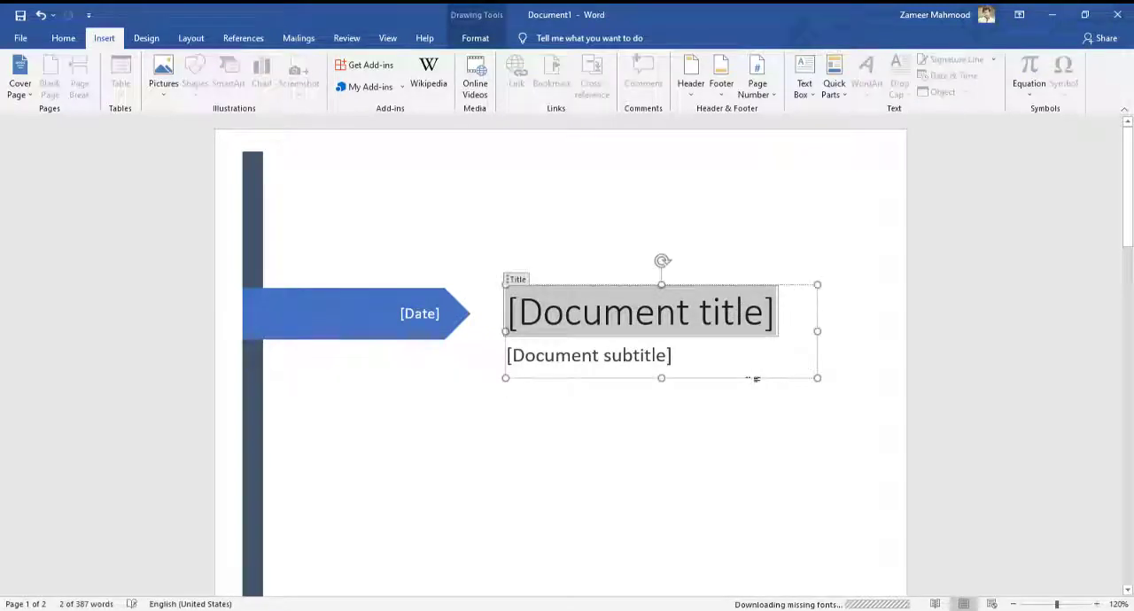
pyautogui.write('Com')
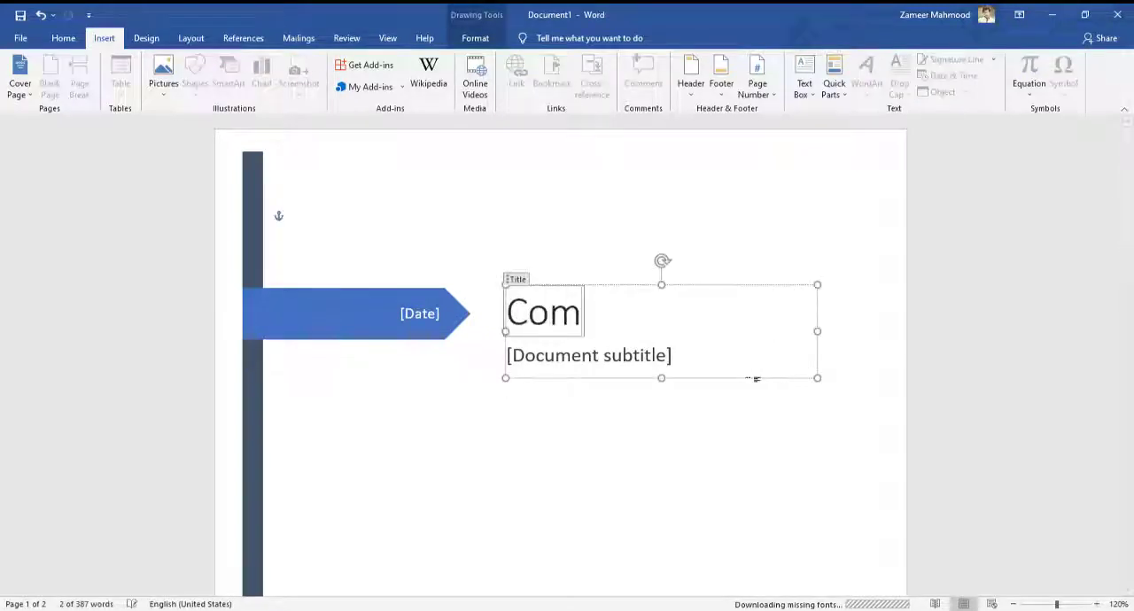
pyautogui.write('puter Book')
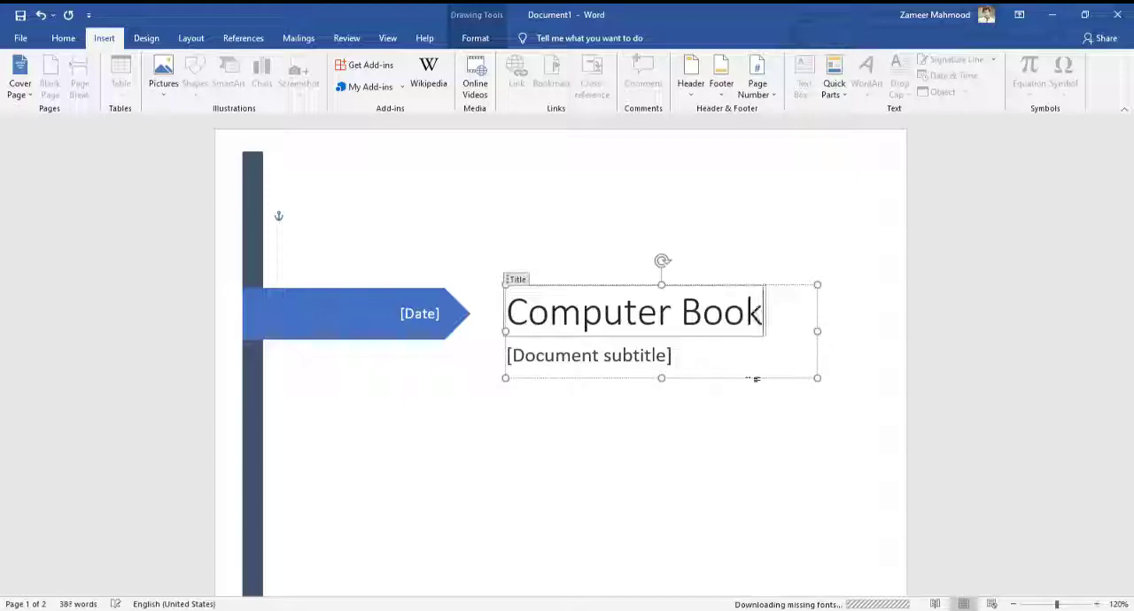
# Step: Set the cover page date to today's date, 8/9/2021, with the date picker
pyautogui.click(429, 311)
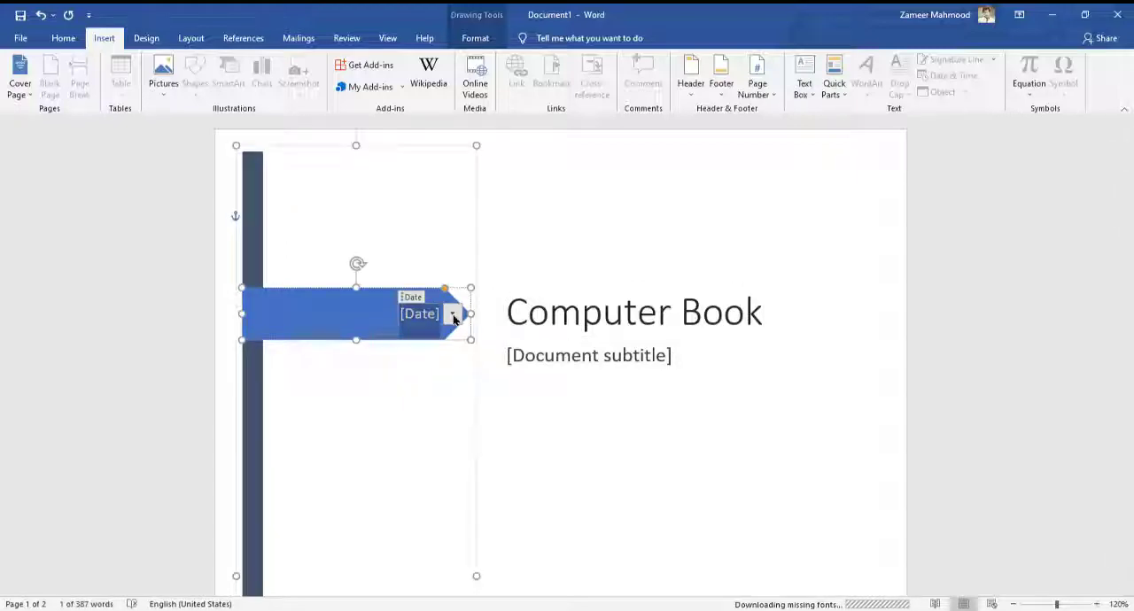
pyautogui.click(453, 315)
pyautogui.click(440, 443)
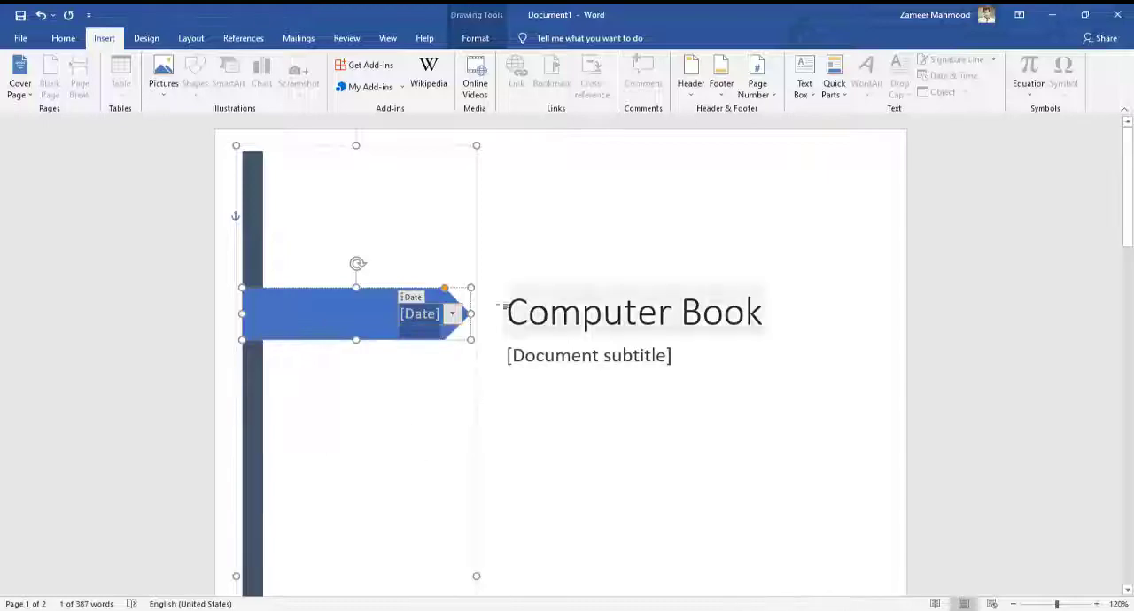
pyautogui.click(453, 314)
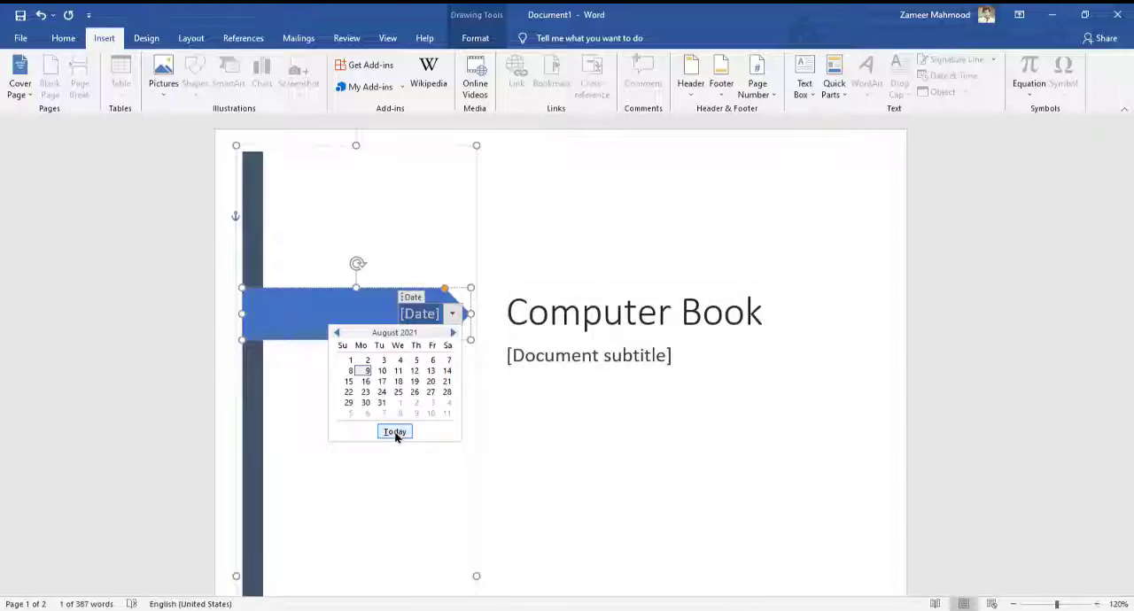
pyautogui.click(396, 432)
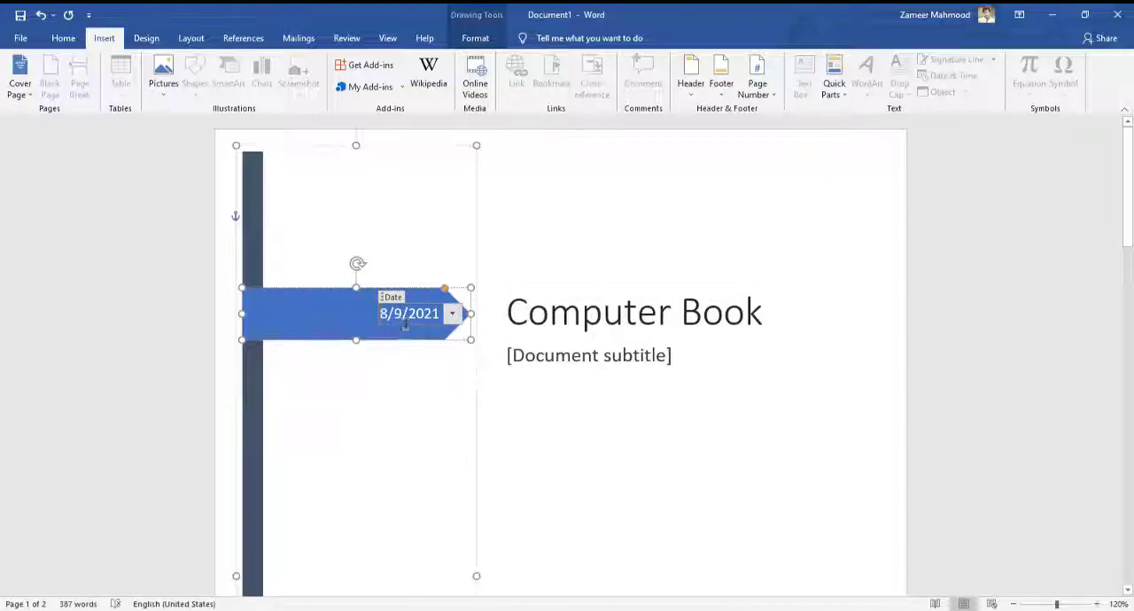
# Step: Set the cover page's document subtitle to "Shortcut Keys"
pyautogui.moveTo(1090, 610)
pyautogui.click(681, 358)
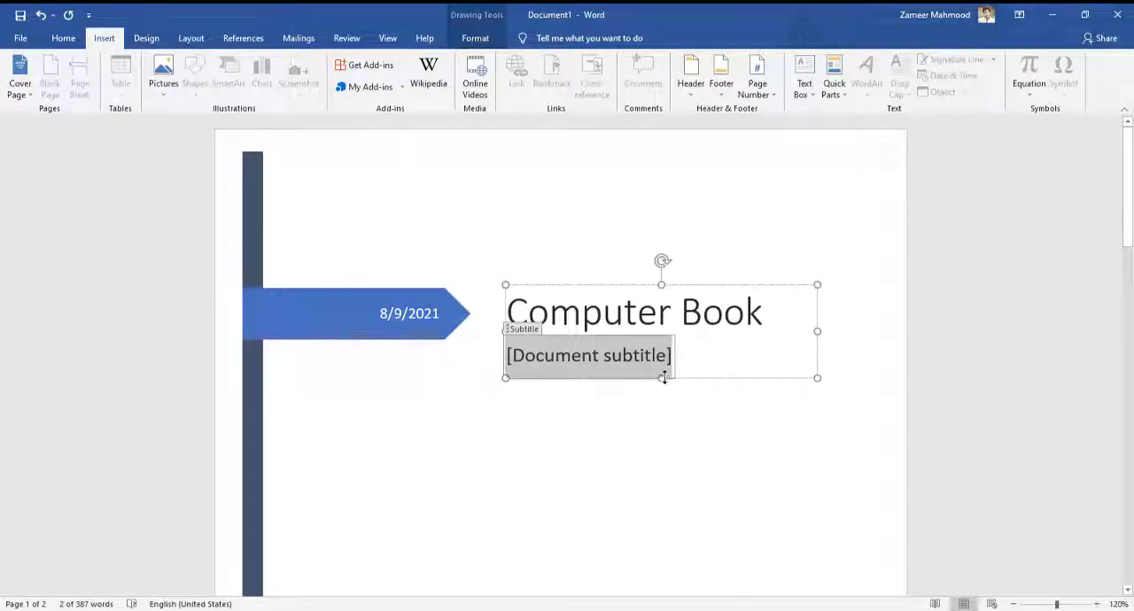
pyautogui.write('Shot')
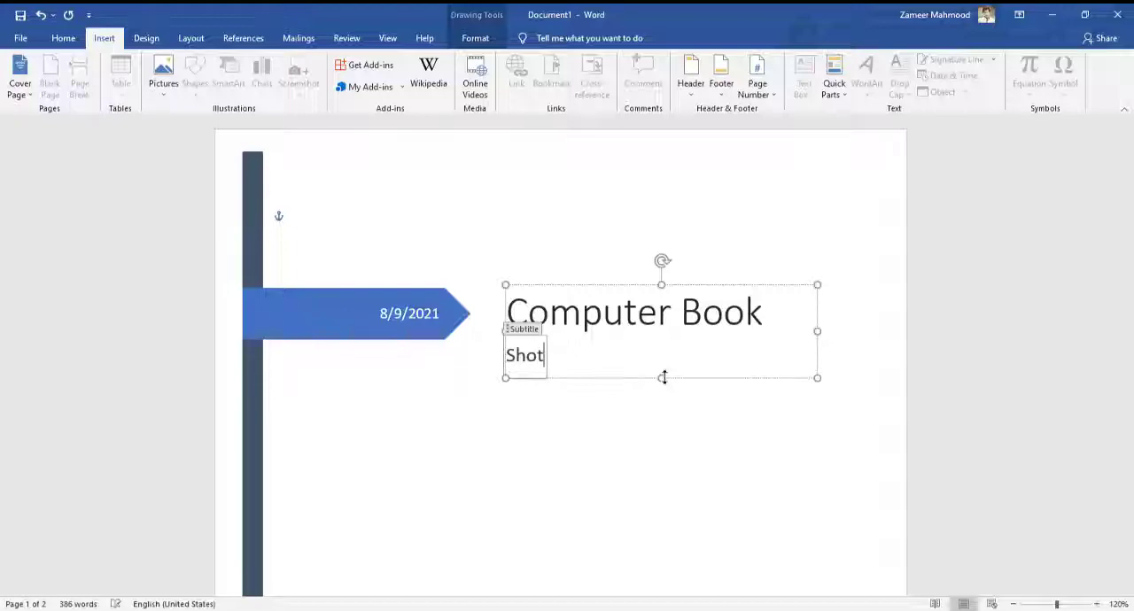
pyautogui.write('tcut Kye')
pyautogui.press('BackSpace')
pyautogui.press('BackSpace')
pyautogui.write('eys')
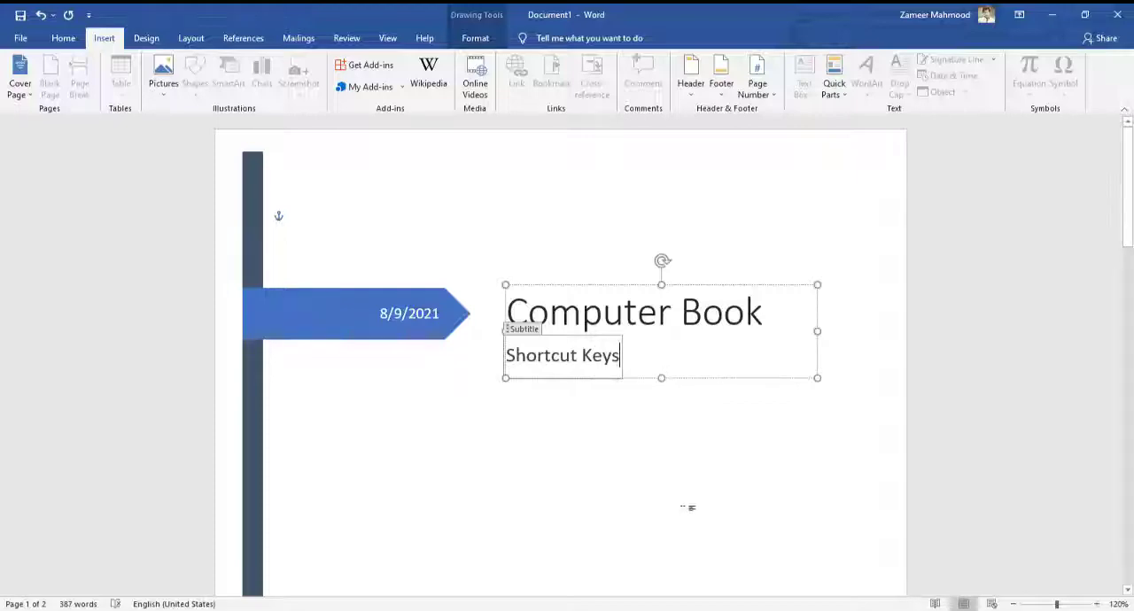
pyautogui.click(682, 482)
# Step: Try moving the short dark curve of the cover page graphic away from the others, and undo the move
pyautogui.scroll(-5, 629, 428)
pyautogui.scroll(-5, 627, 415)
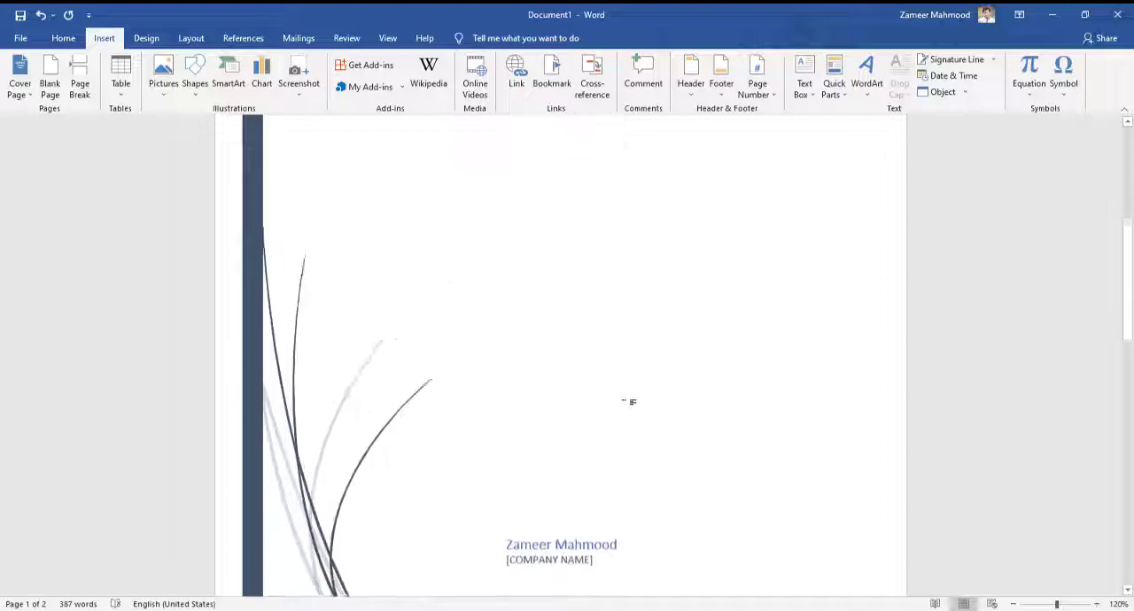
pyautogui.scroll(8, 630, 399)
pyautogui.scroll(-6, 624, 376)
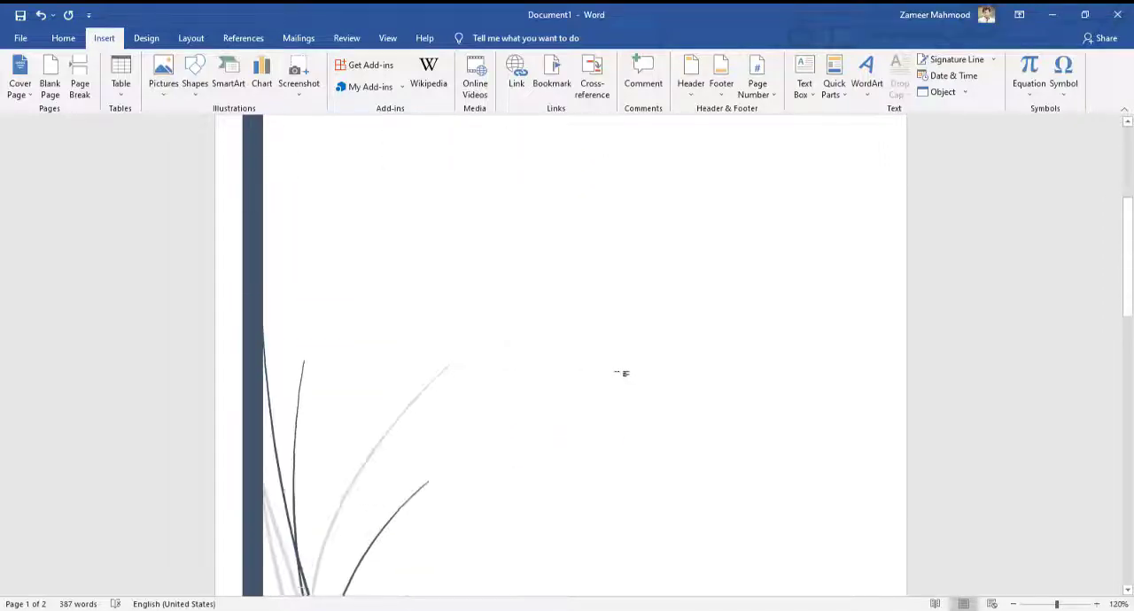
pyautogui.scroll(1, 508, 319)
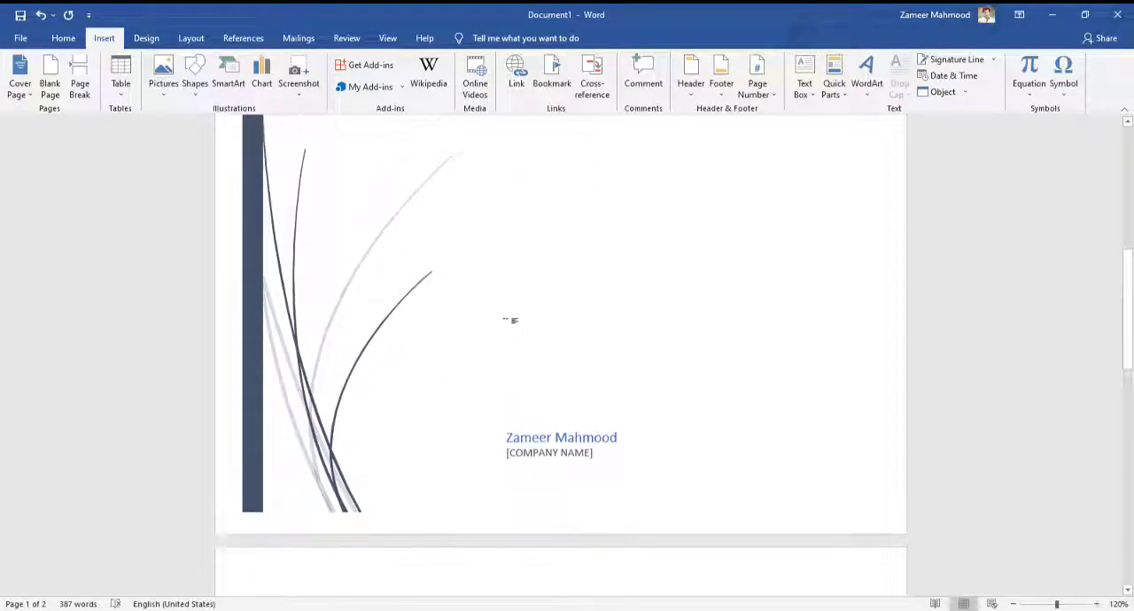
pyautogui.click(467, 289)
pyautogui.moveTo(467, 289)
pyautogui.mouseDown()
pyautogui.moveTo(372, 324)
pyautogui.moveTo(387, 332)
pyautogui.moveTo(522, 308)
pyautogui.mouseUp()
pyautogui.click(375, 349)
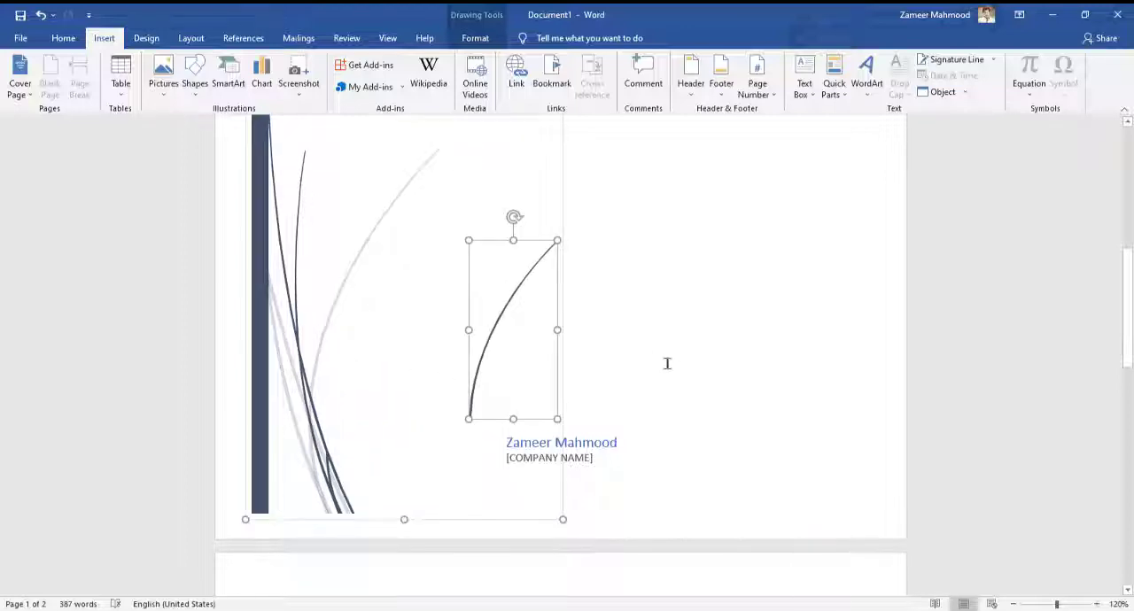
pyautogui.hotkey('ctrl', 'z')
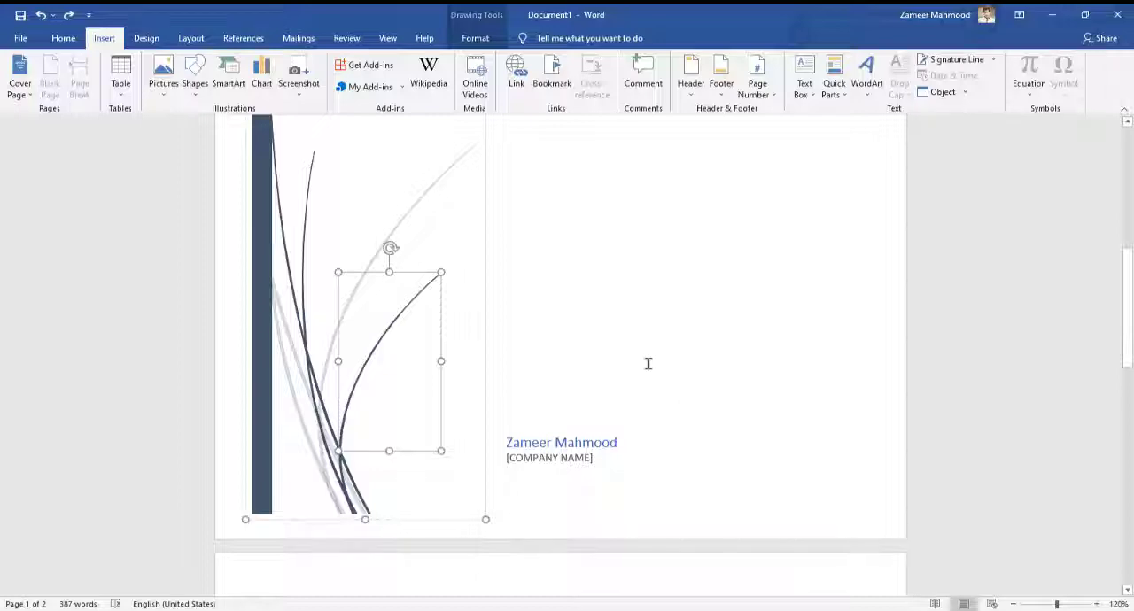
# Step: Move the author and company name text box slightly down and to the left on the cover page
pyautogui.click(612, 446)
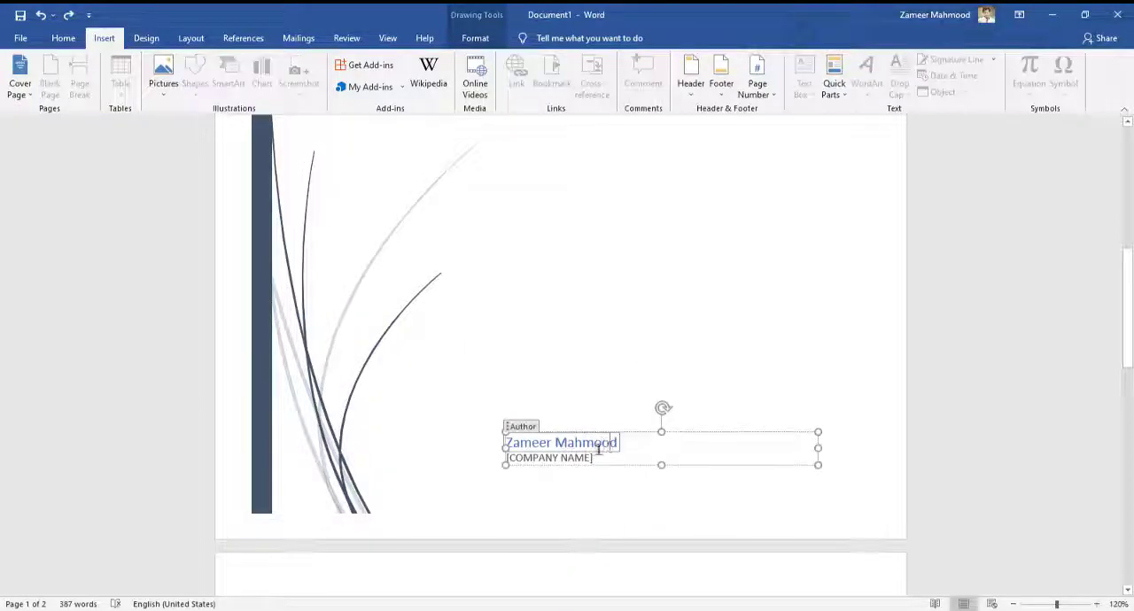
pyautogui.moveTo(616, 443); pyautogui.dragTo(509, 443)
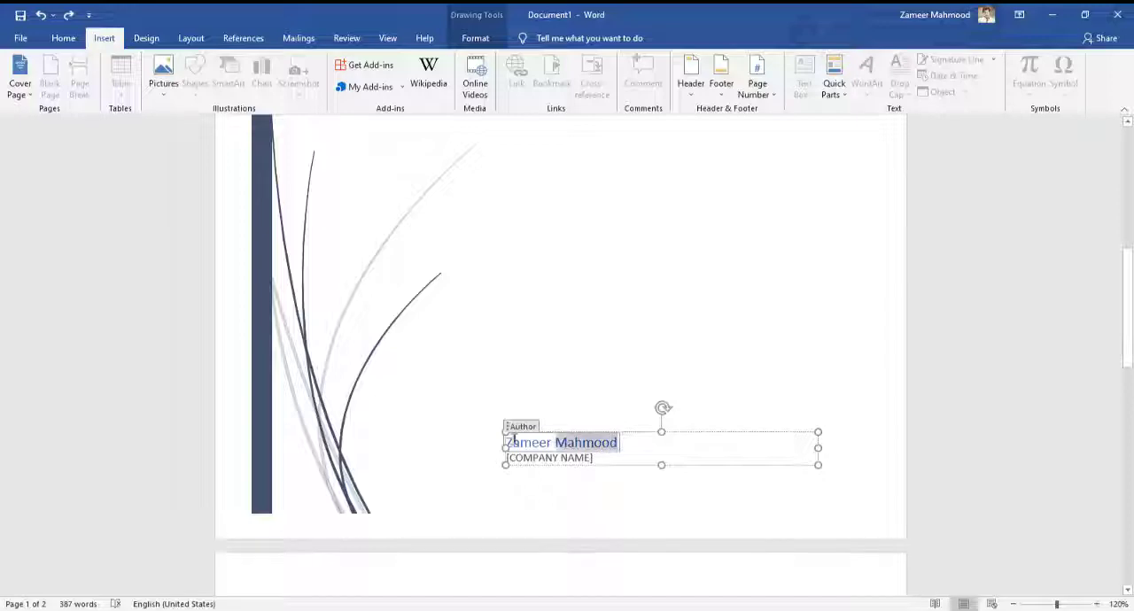
pyautogui.click(573, 458)
pyautogui.click(595, 484)
pyautogui.click(594, 442)
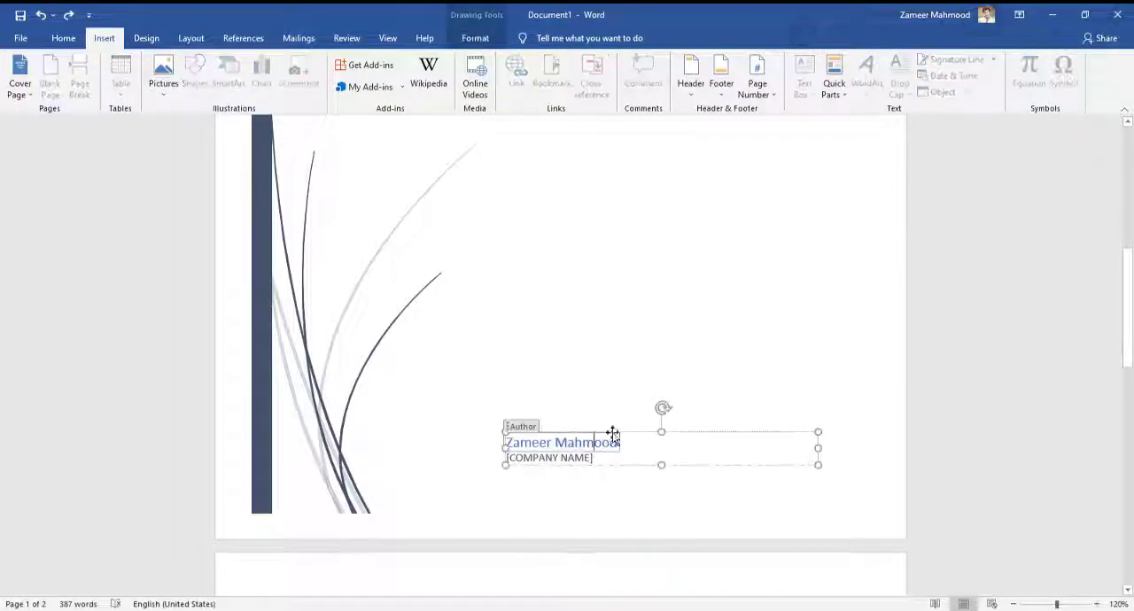
pyautogui.moveTo(629, 432); pyautogui.dragTo(588, 453)
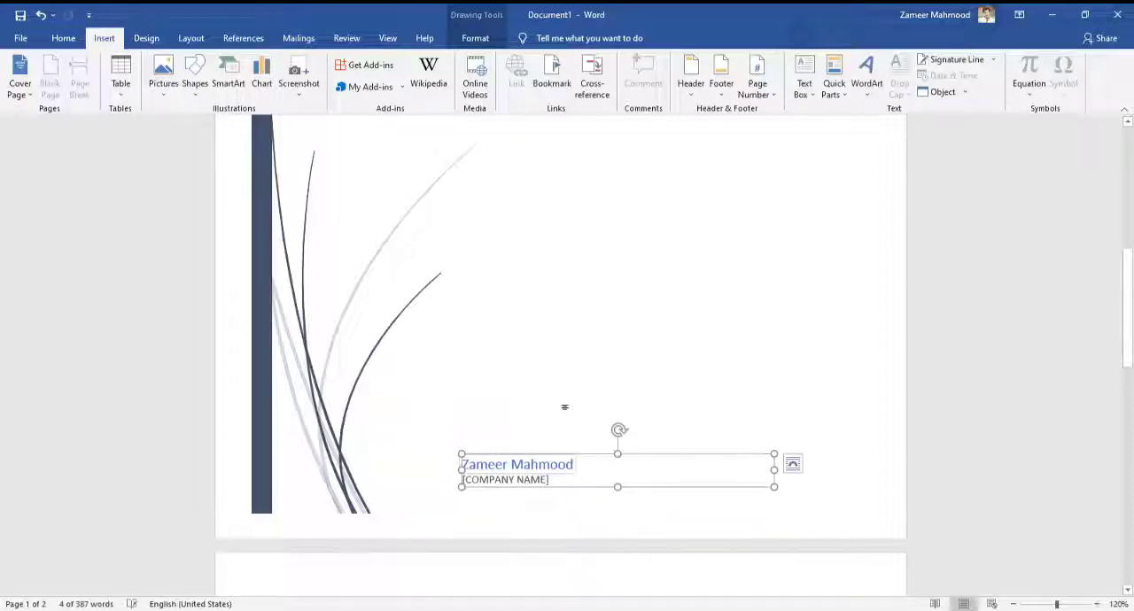
# Step: Show the drawing format options for the selected author and company name text box on the cover page
pyautogui.scroll(3, 564, 372)
pyautogui.scroll(-3, 567, 370)
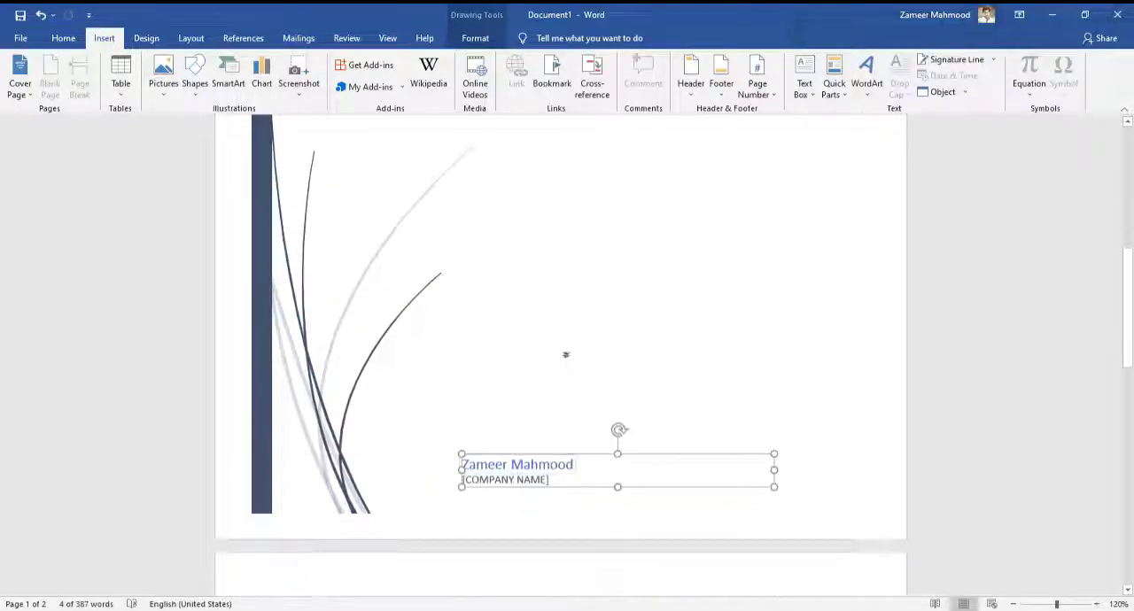
pyautogui.click(475, 38)
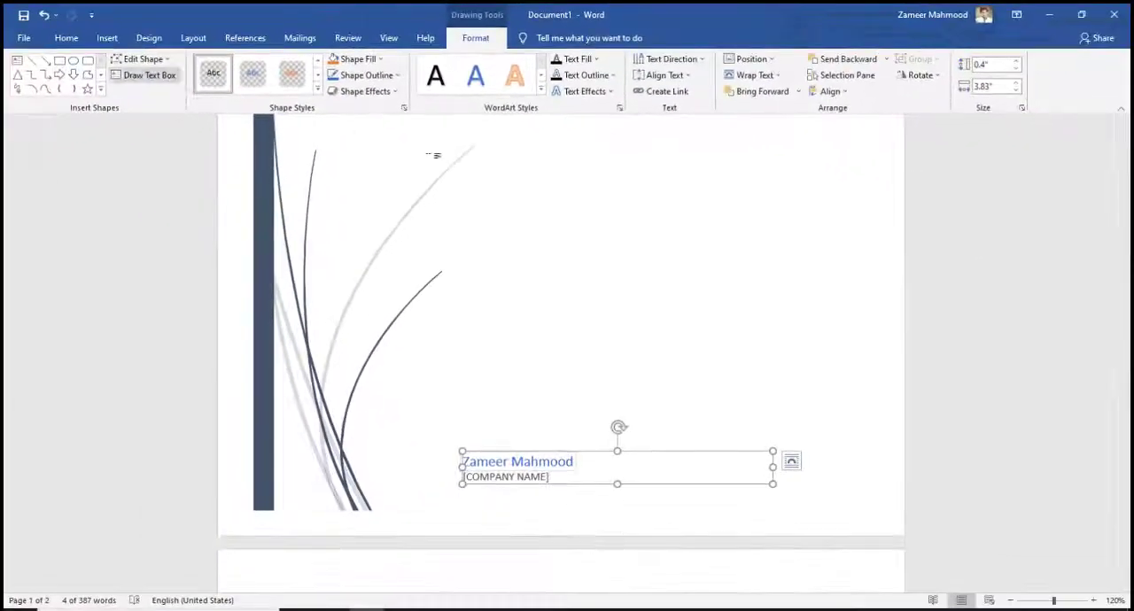
pyautogui.scroll(5, 500, 264)
pyautogui.scroll(-6, 532, 286)
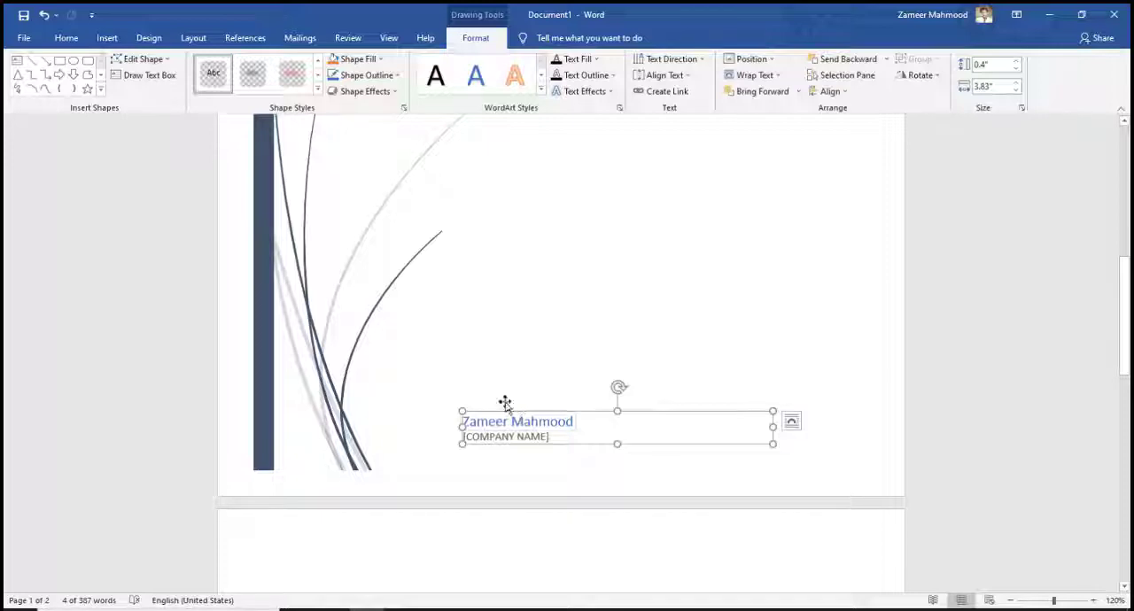
pyautogui.scroll(-3, 531, 266)
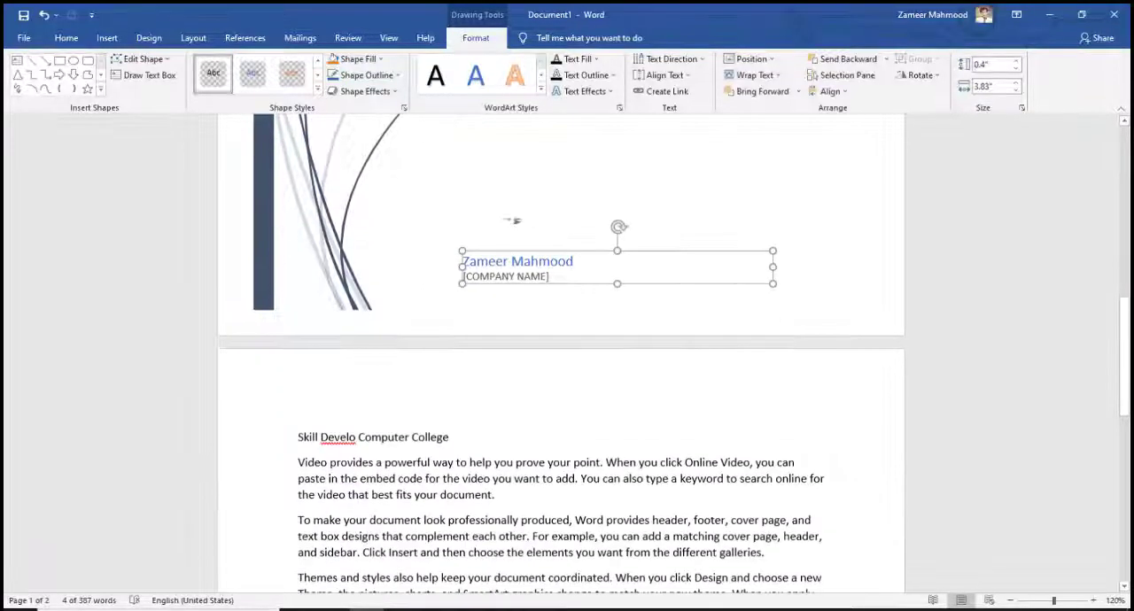
# Step: Place the cursor in the "Skill Develo Computer College" line, browse the built-in cover page designs, and leave without choosing one
pyautogui.click(504, 435)
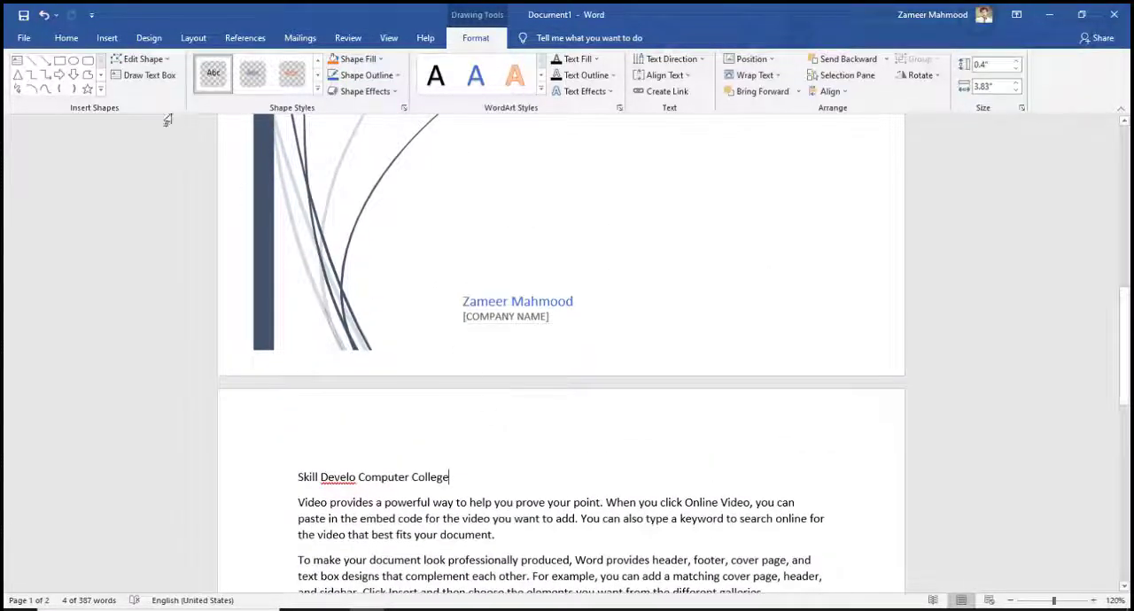
pyautogui.click(106, 37)
pyautogui.click(24, 96)
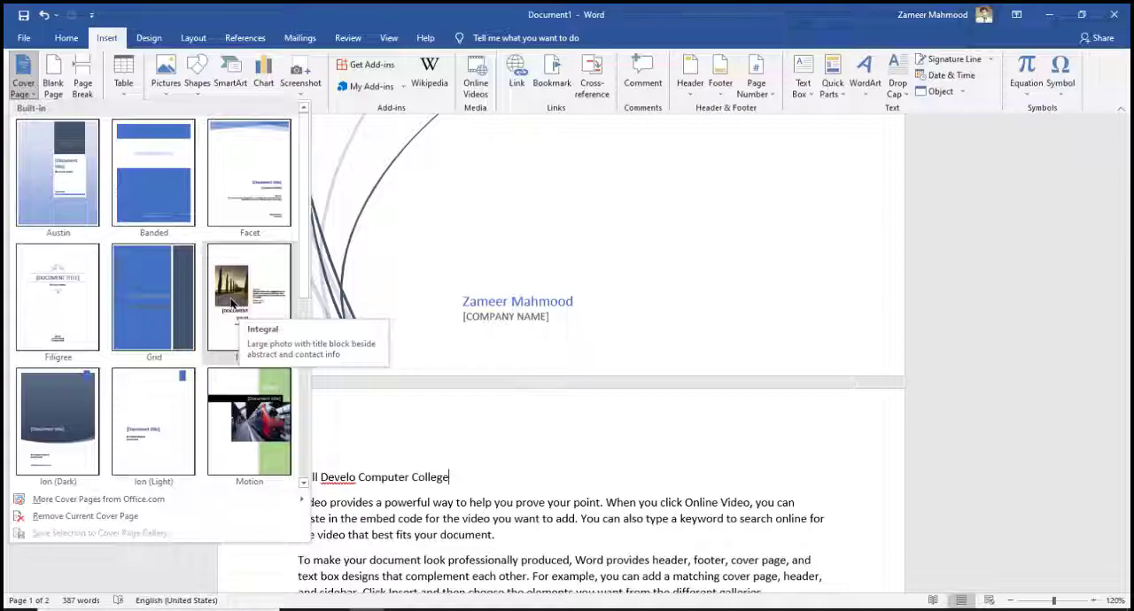
pyautogui.click(501, 235)
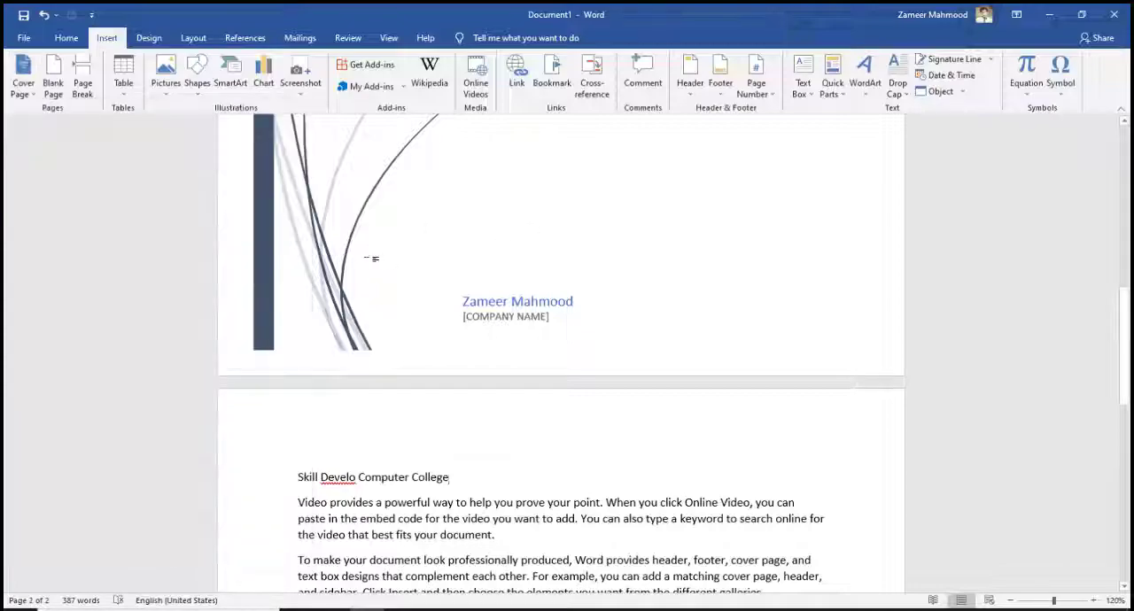
# Step: Add a few empty lines below the document's last paragraph and delete them again
pyautogui.scroll(-2, 372, 259)
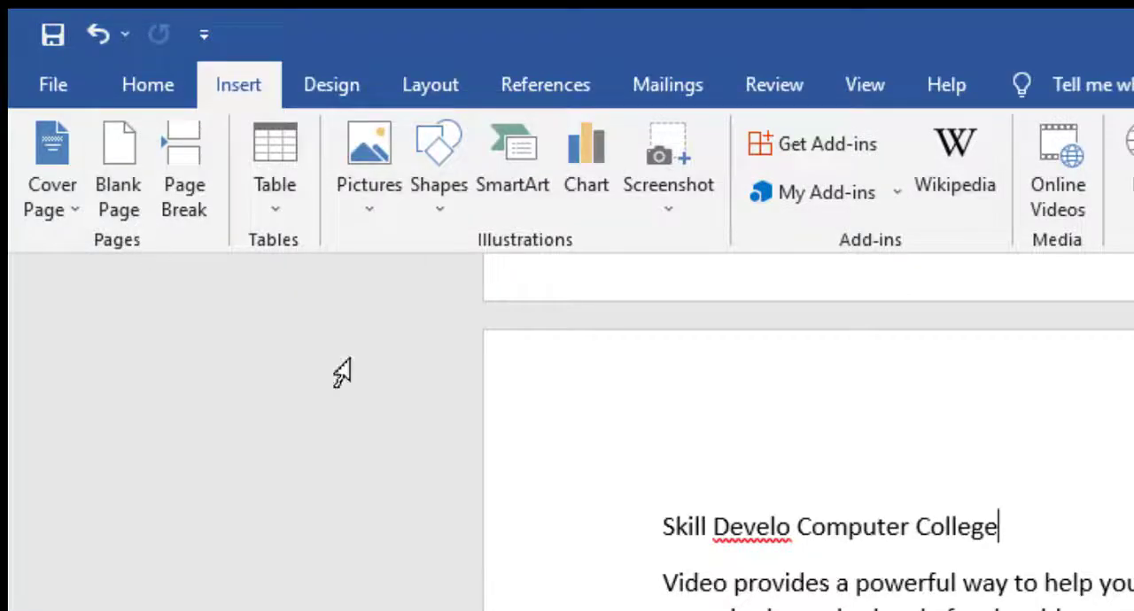
pyautogui.scroll(-10, 878, 594)
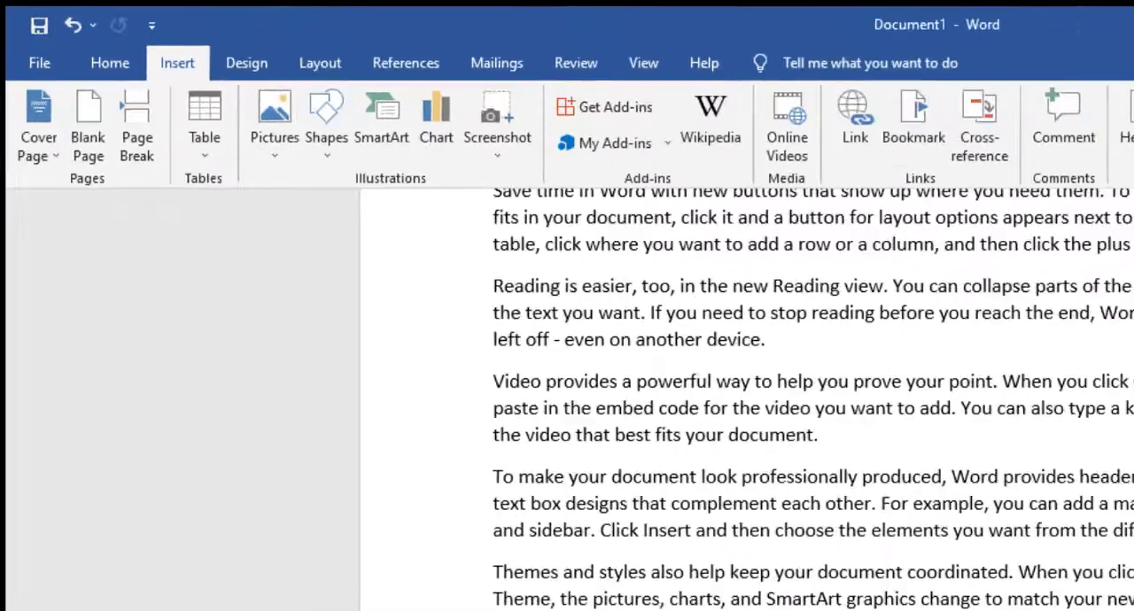
pyautogui.scroll(-3, 689, 504)
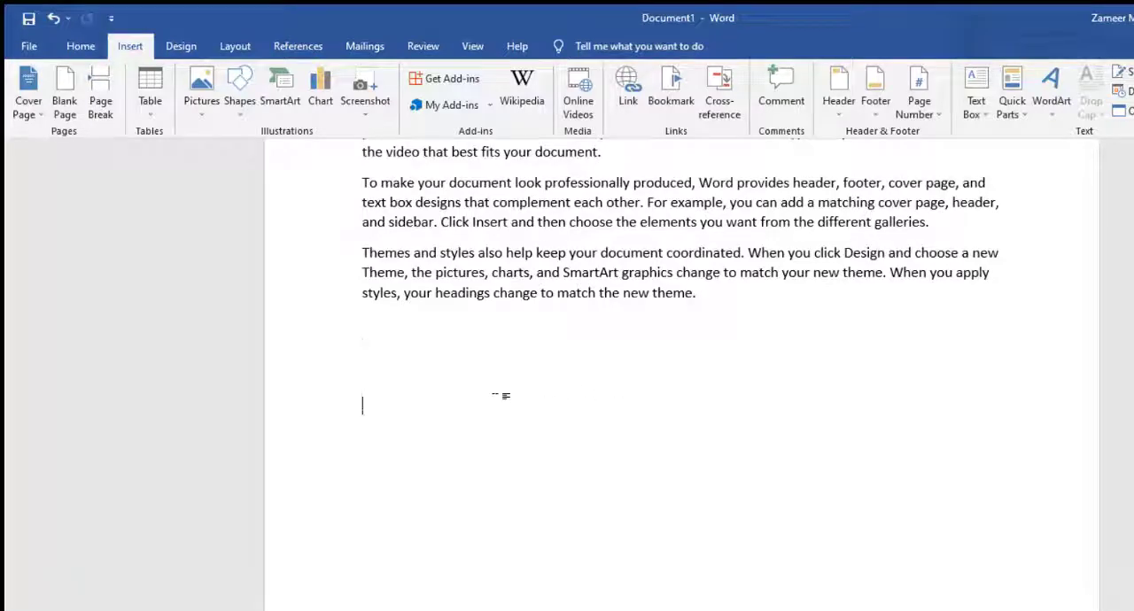
pyautogui.scroll(-5, 501, 396)
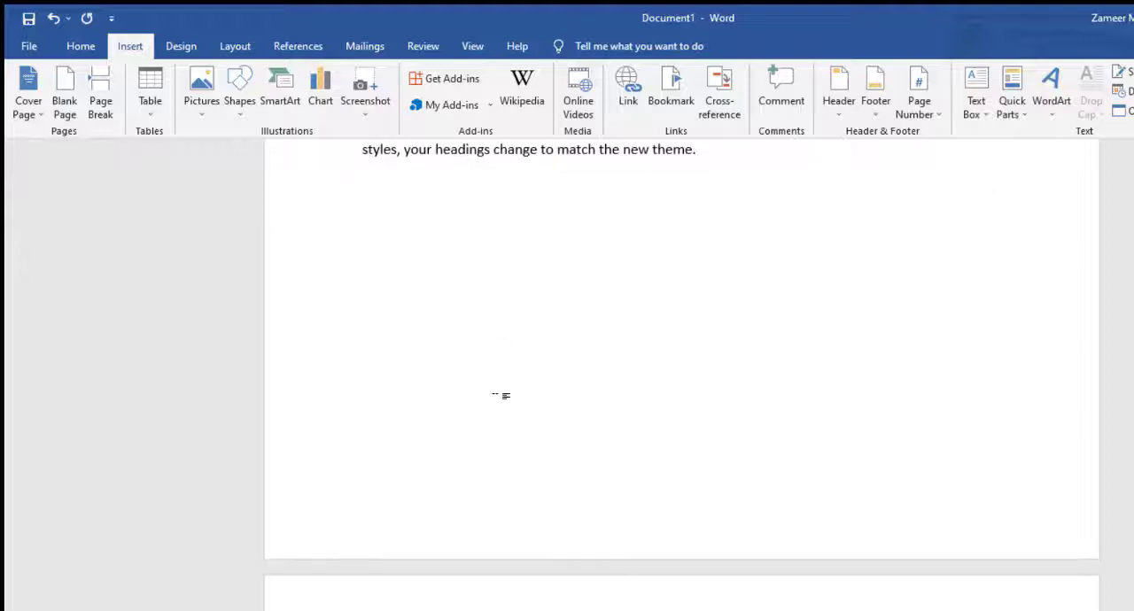
pyautogui.scroll(5, 505, 412)
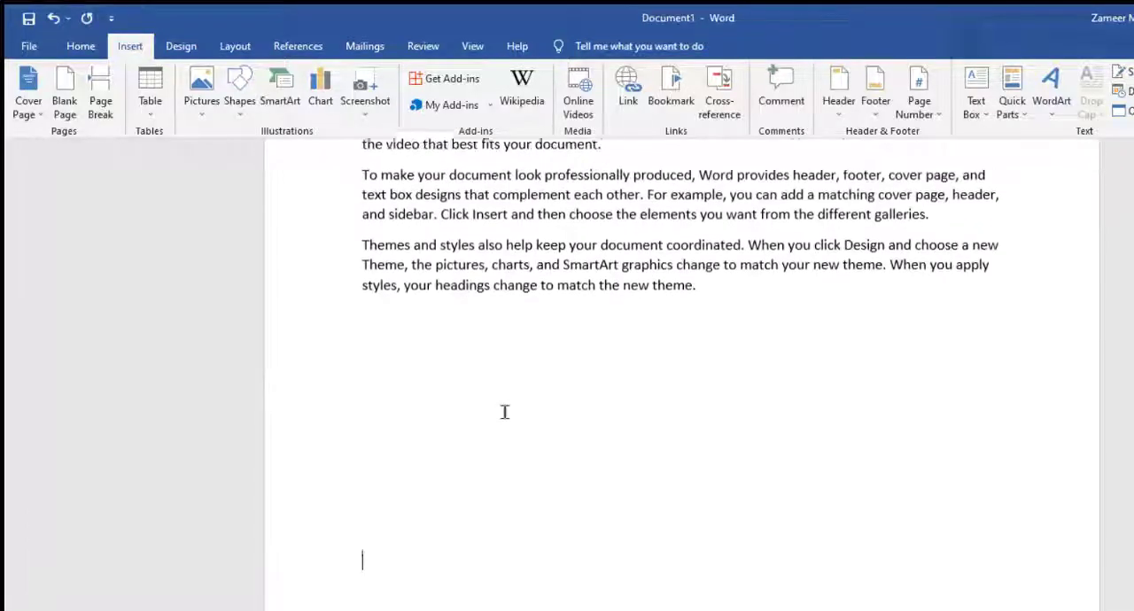
pyautogui.press('BackSpace')
pyautogui.press('BackSpace')
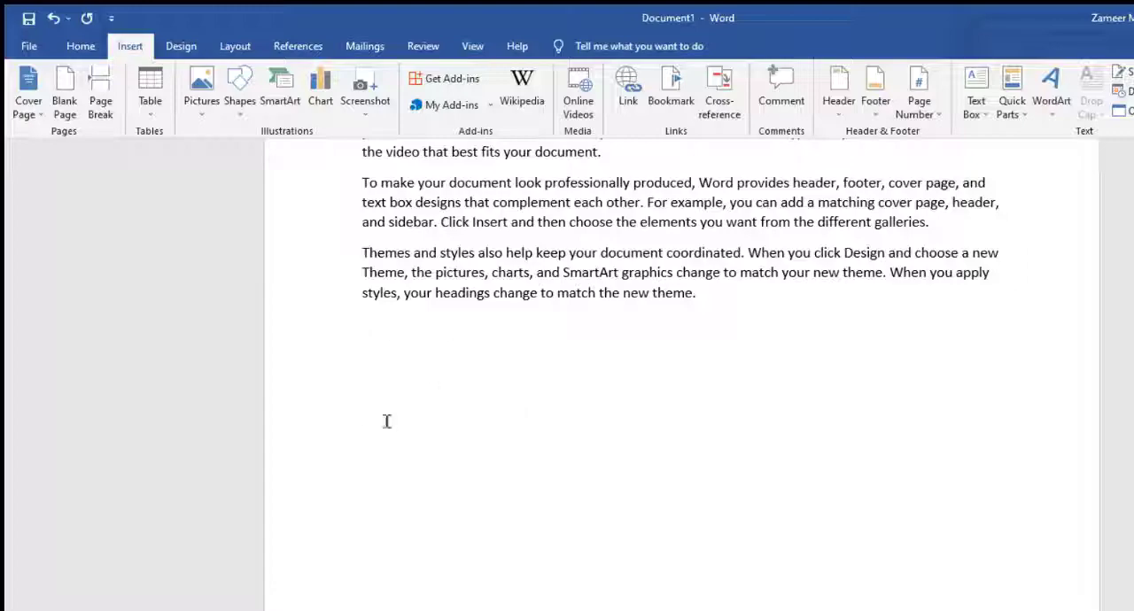
pyautogui.scroll(3, 379, 404)
pyautogui.scroll(-3, 390, 461)
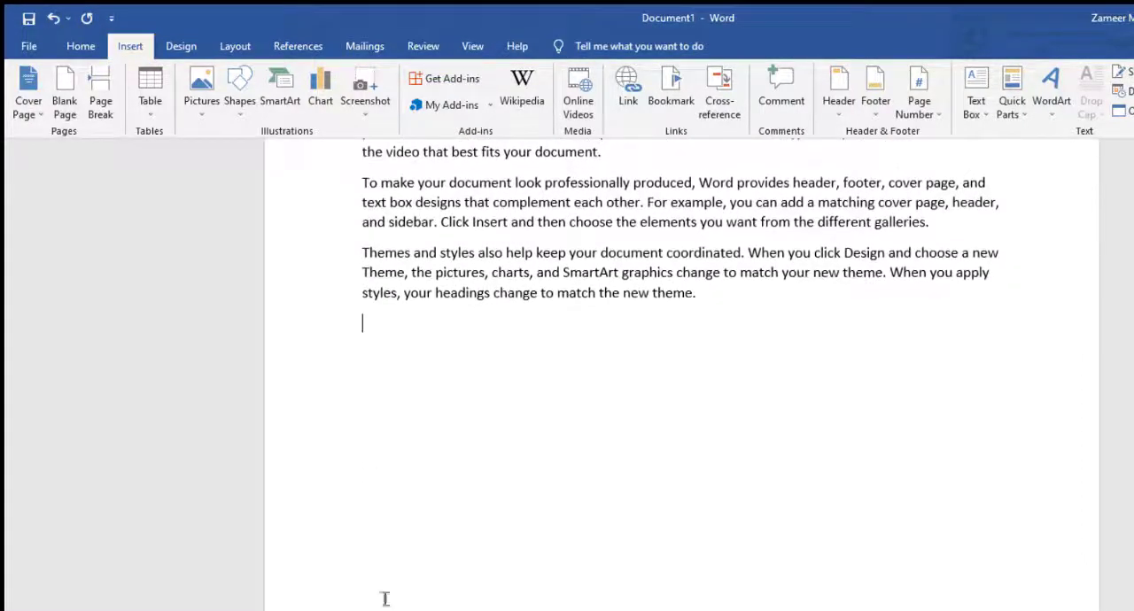
pyautogui.scroll(10, 346, 457)
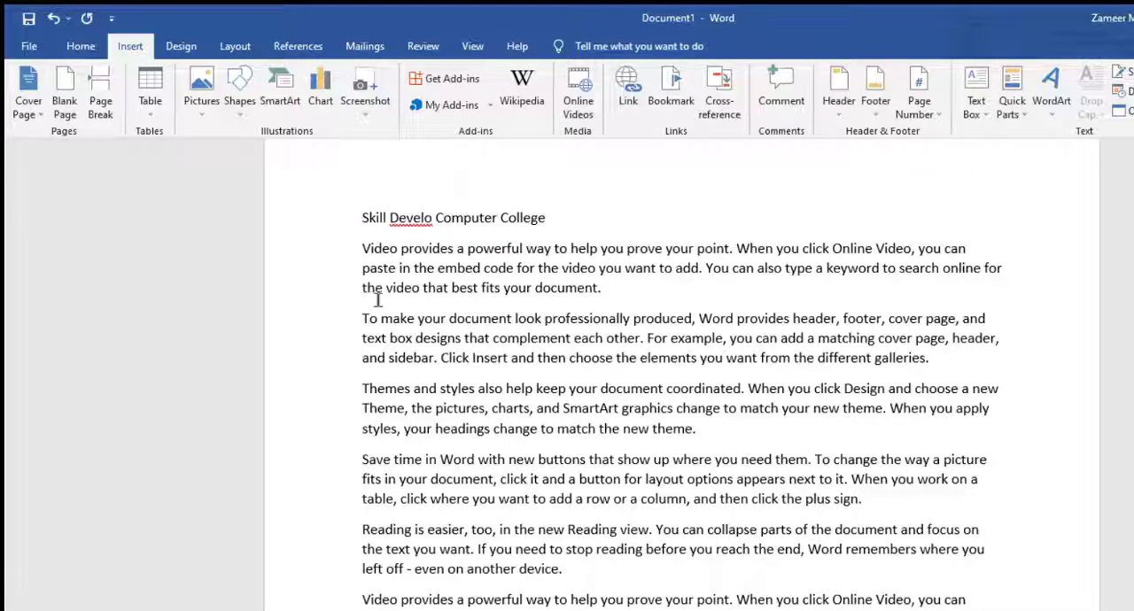
pyautogui.scroll(-10, 379, 363)
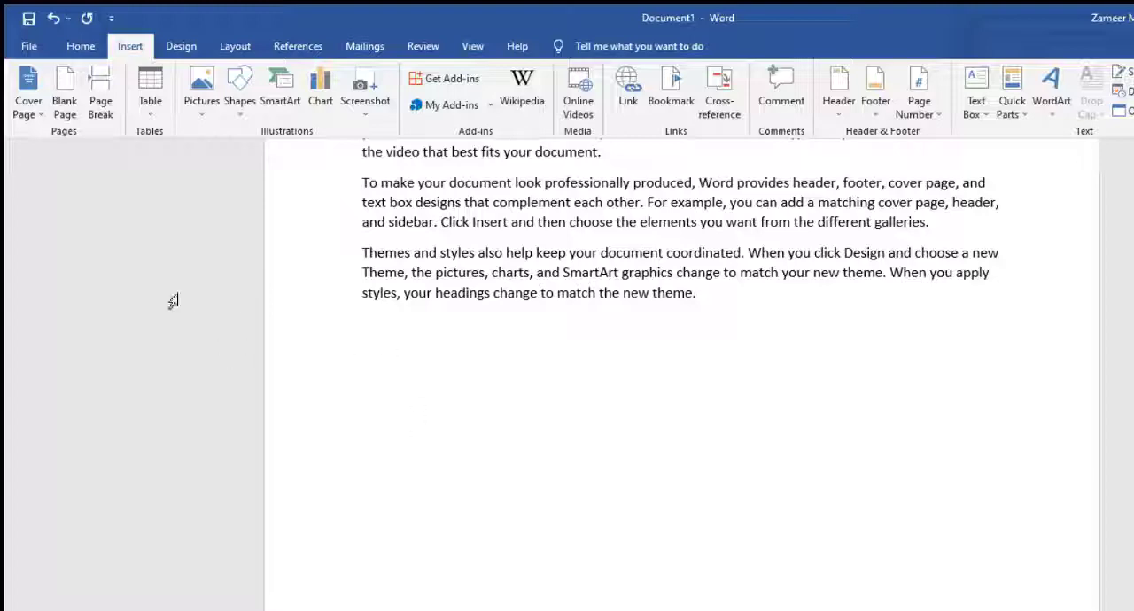
# Step: Try inserting a blank page after the last paragraph of the document, and undo the insertion
pyautogui.click(64, 104)
pyautogui.scroll(-4, 514, 495)
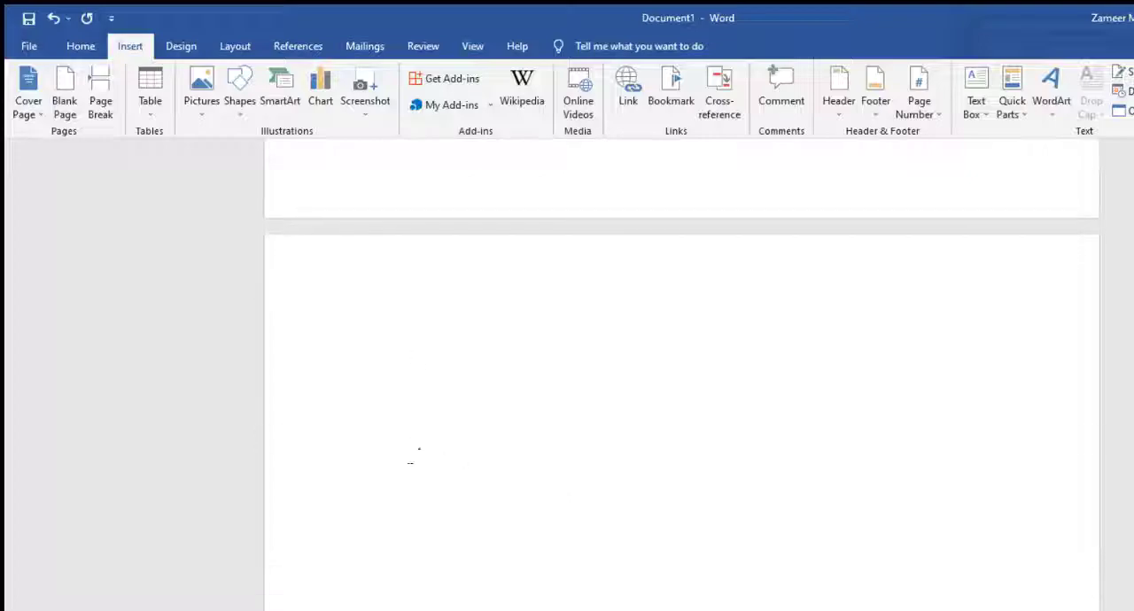
pyautogui.scroll(-2, 488, 585)
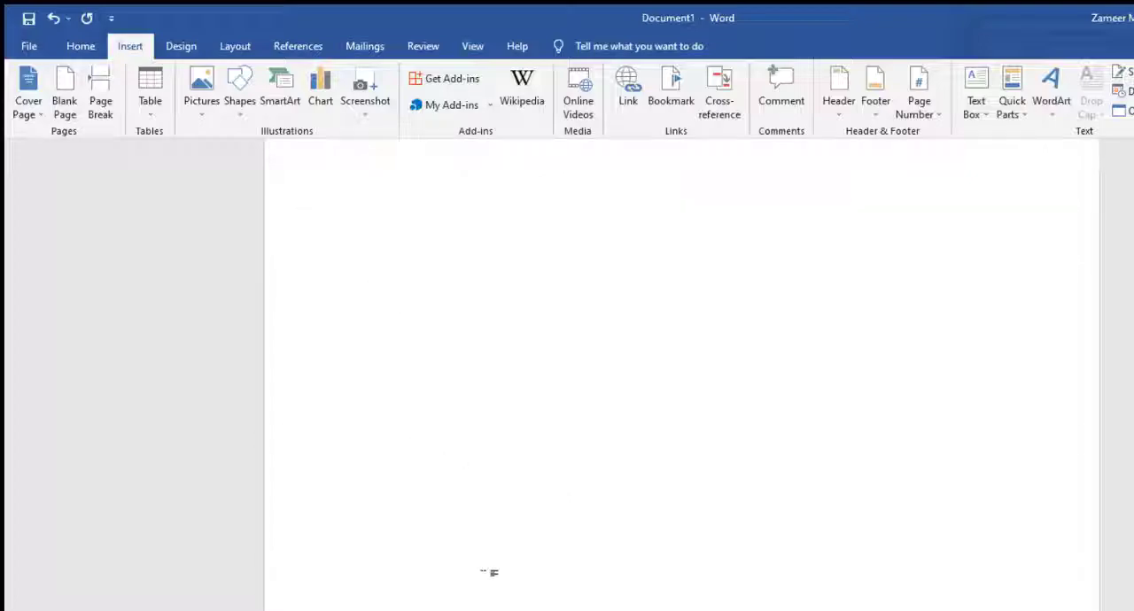
pyautogui.scroll(15, 489, 574)
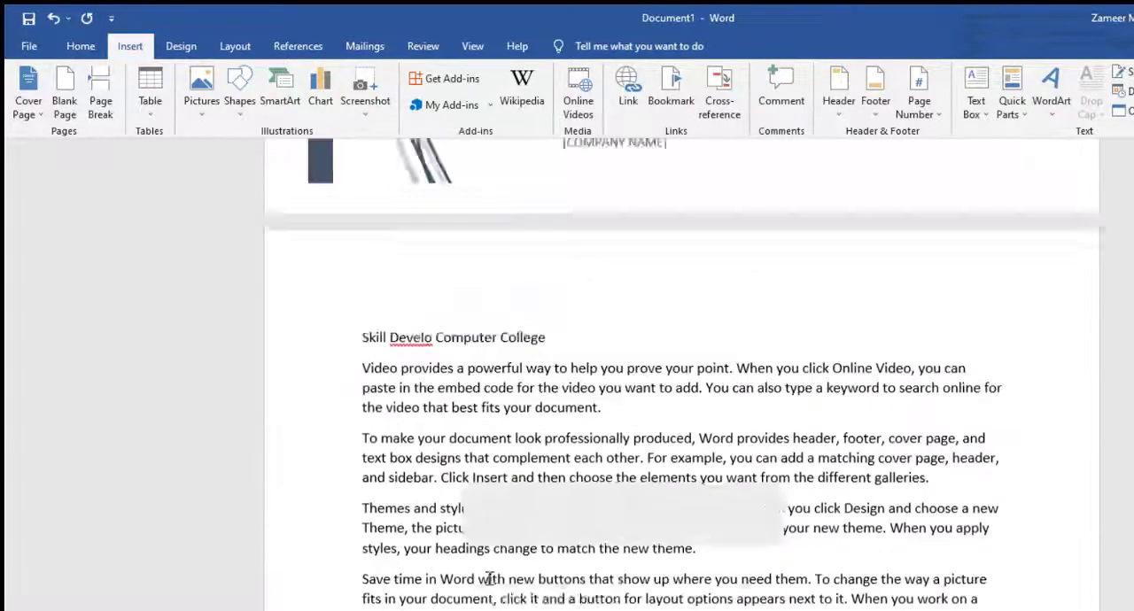
pyautogui.scroll(-10, 477, 580)
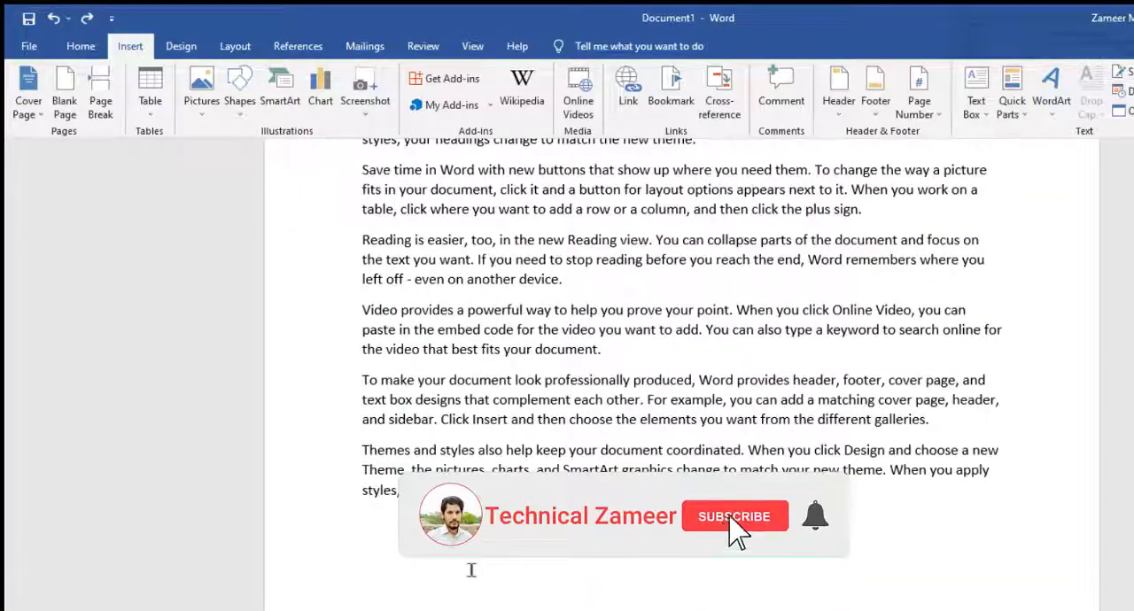
pyautogui.scroll(-2, 538, 565)
pyautogui.scroll(12, 538, 566)
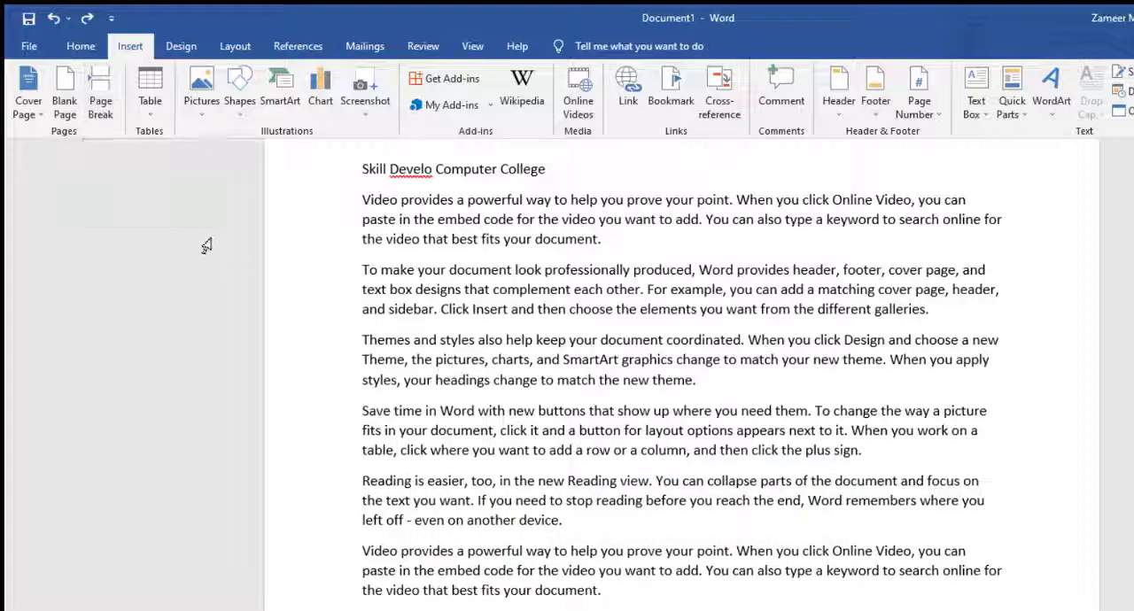
# Step: Add an empty line after the first "Themes and styles" paragraph and insert a page break there, before "Save time in Word"
pyautogui.click(720, 379)
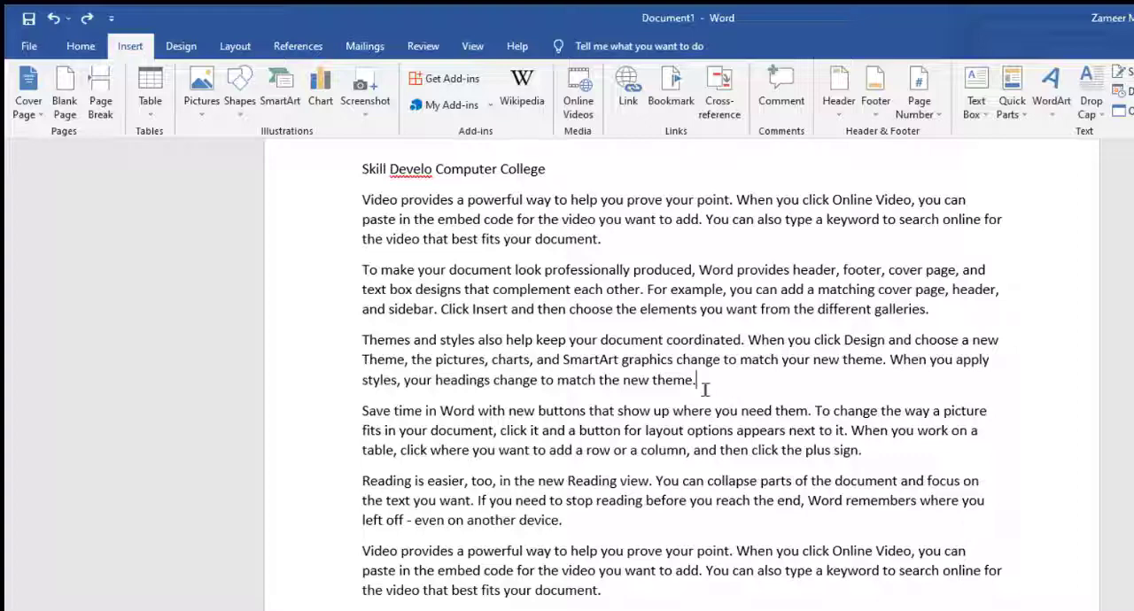
pyautogui.press('Return')
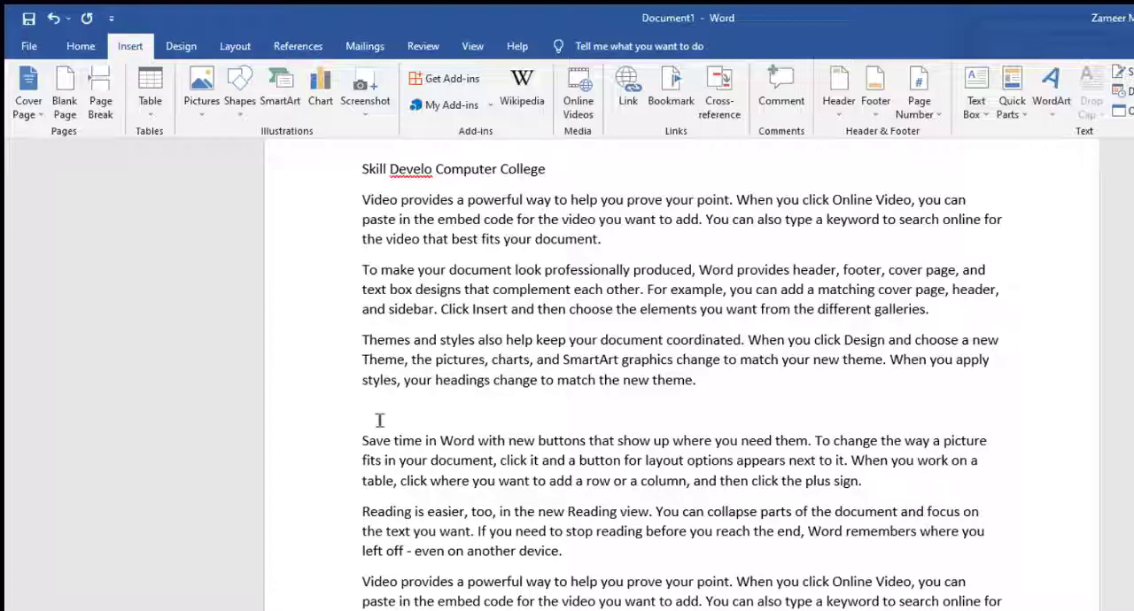
pyautogui.moveTo(361, 437); pyautogui.dragTo(611, 608)
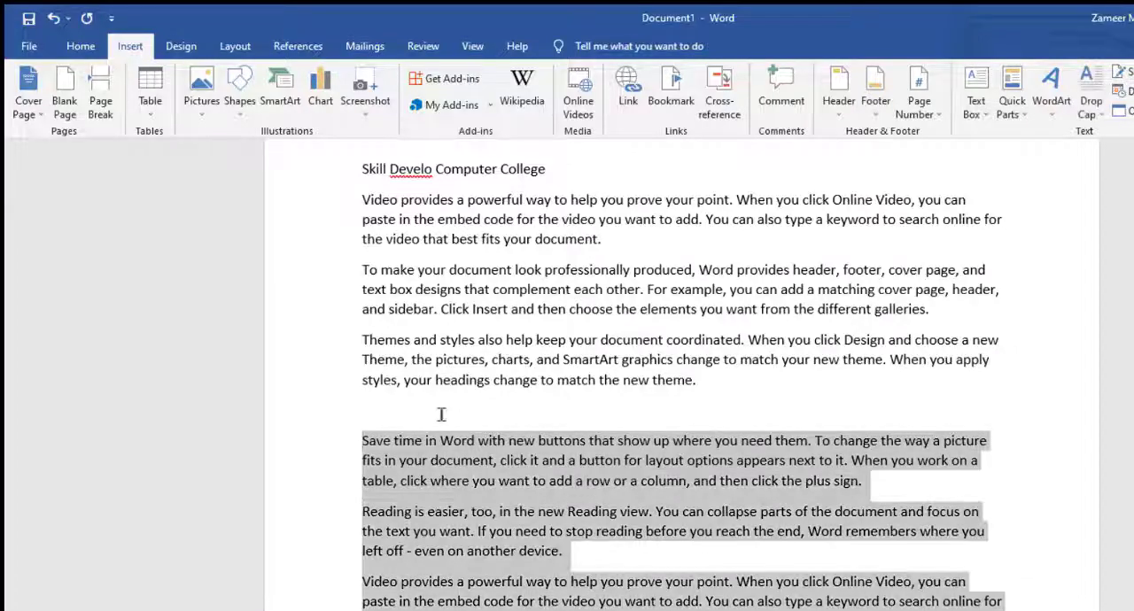
pyautogui.click(439, 413)
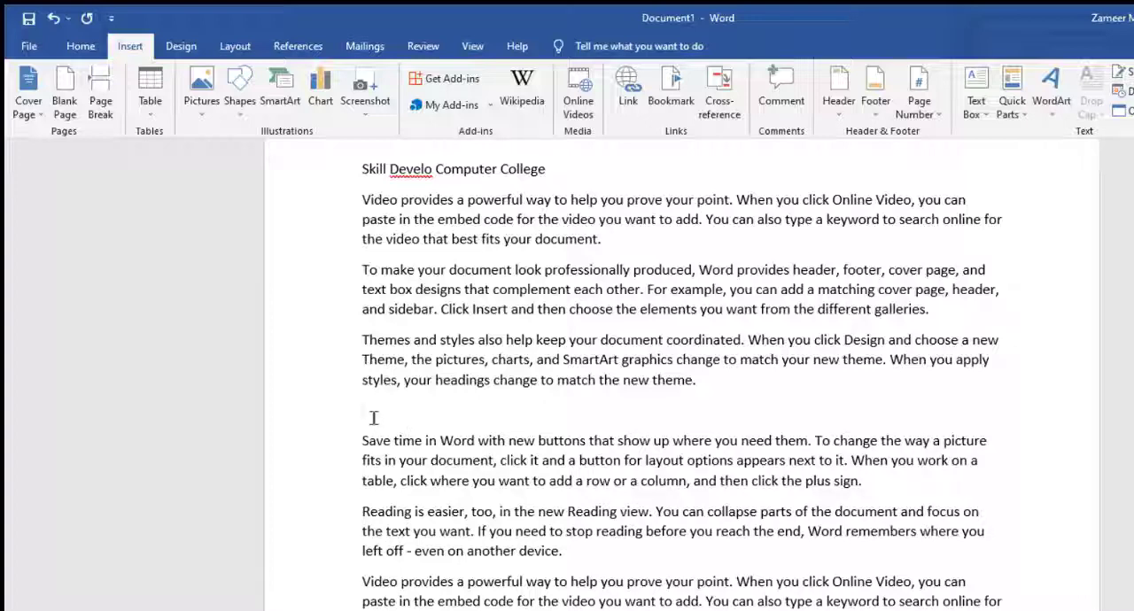
pyautogui.click(99, 92)
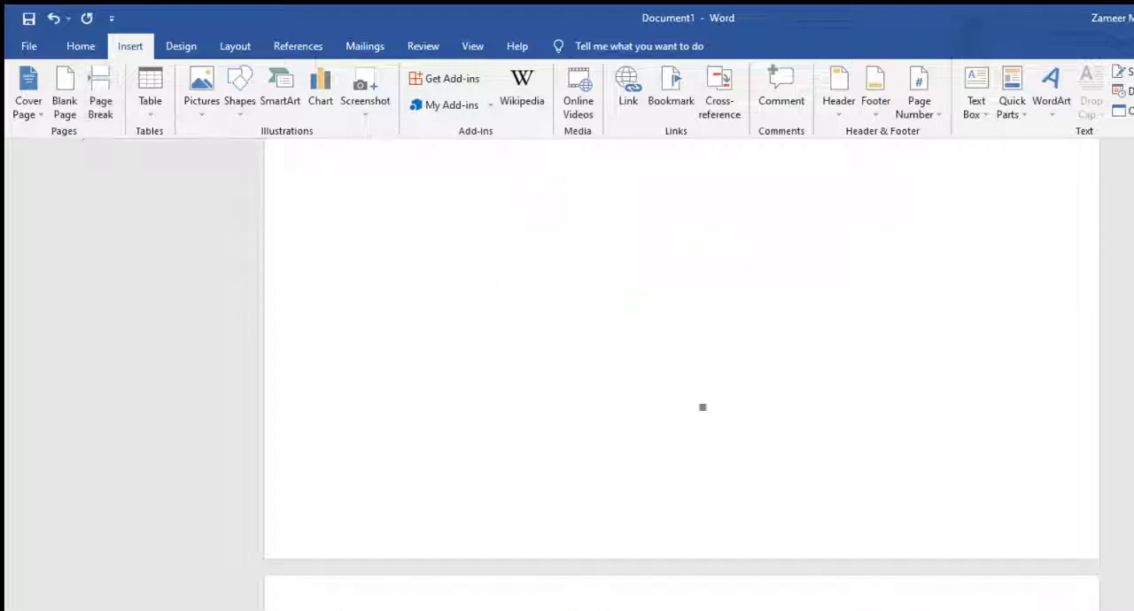
# Step: Examine how the page break divides the body text between the two pages
pyautogui.scroll(5, 506, 342)
pyautogui.click(400, 562)
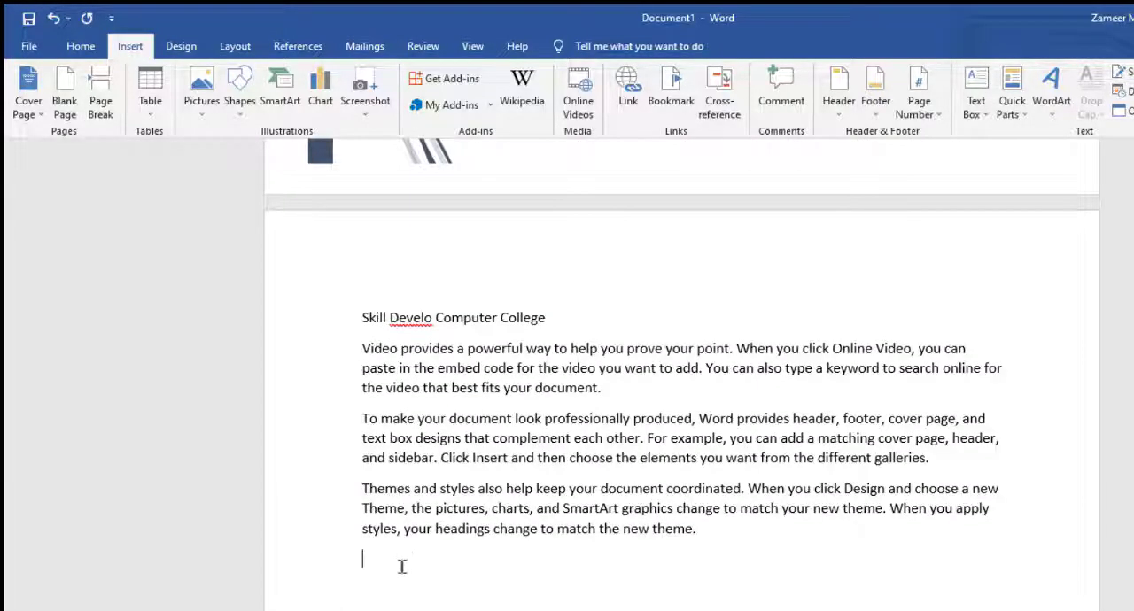
pyautogui.scroll(-4, 402, 550)
pyautogui.scroll(-3, 401, 530)
pyautogui.scroll(8, 461, 525)
pyautogui.scroll(-4, 443, 513)
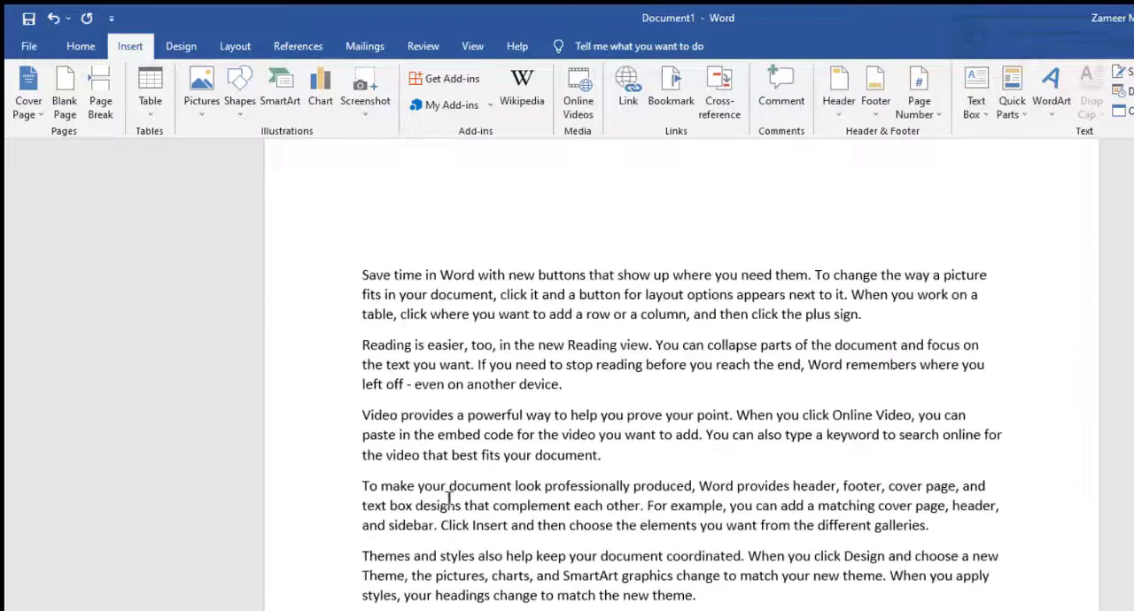
pyautogui.scroll(5, 418, 467)
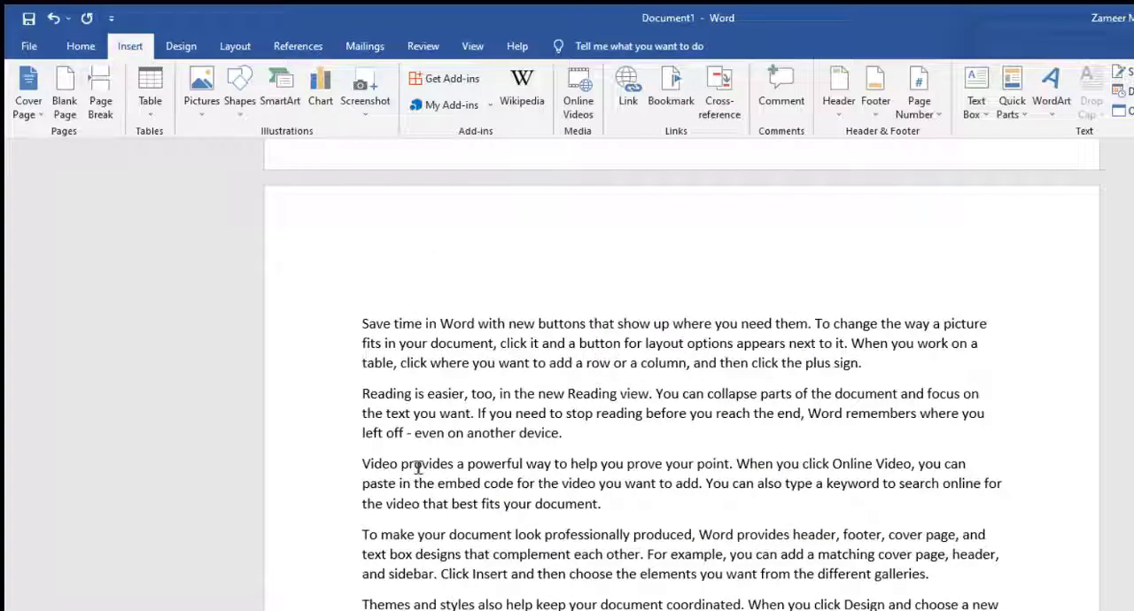
pyautogui.scroll(2, 505, 439)
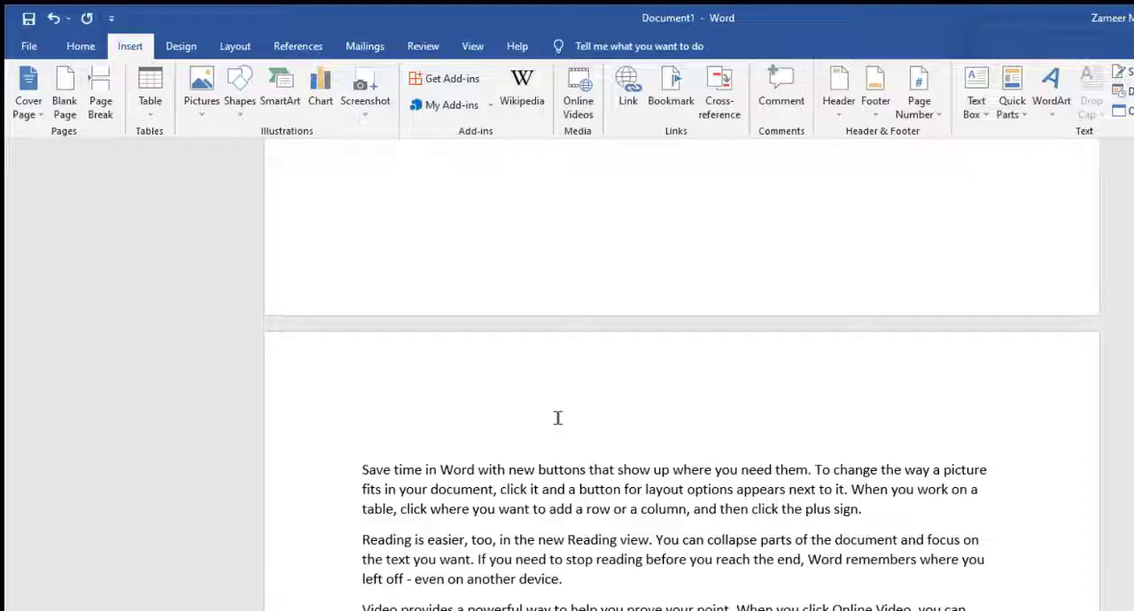
pyautogui.scroll(5, 561, 416)
pyautogui.scroll(-5, 567, 412)
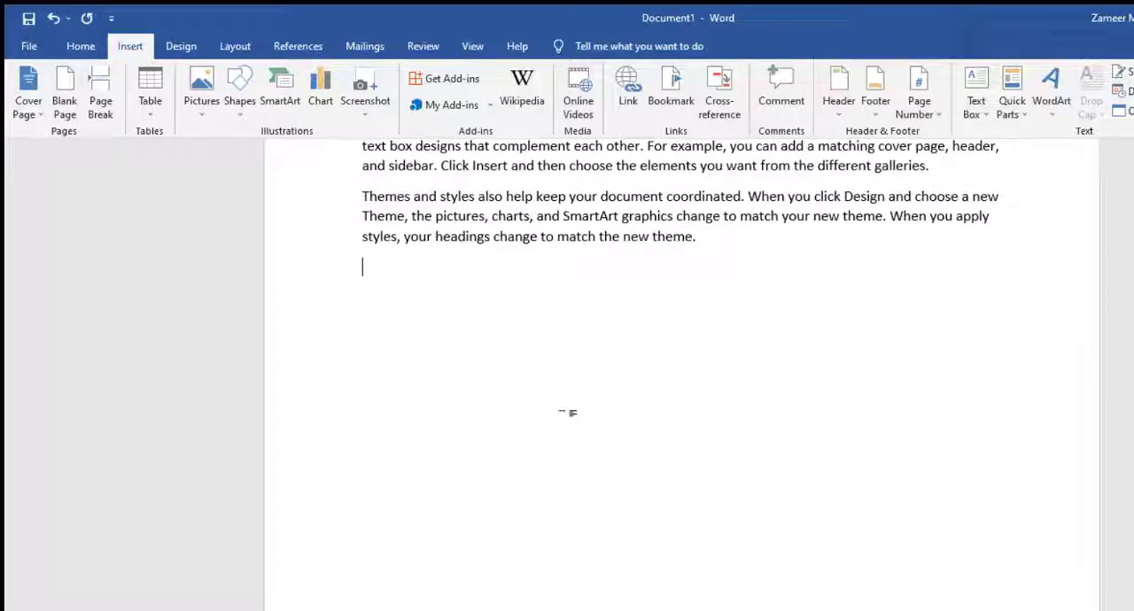
pyautogui.scroll(-3, 620, 357)
pyautogui.scroll(4, 608, 311)
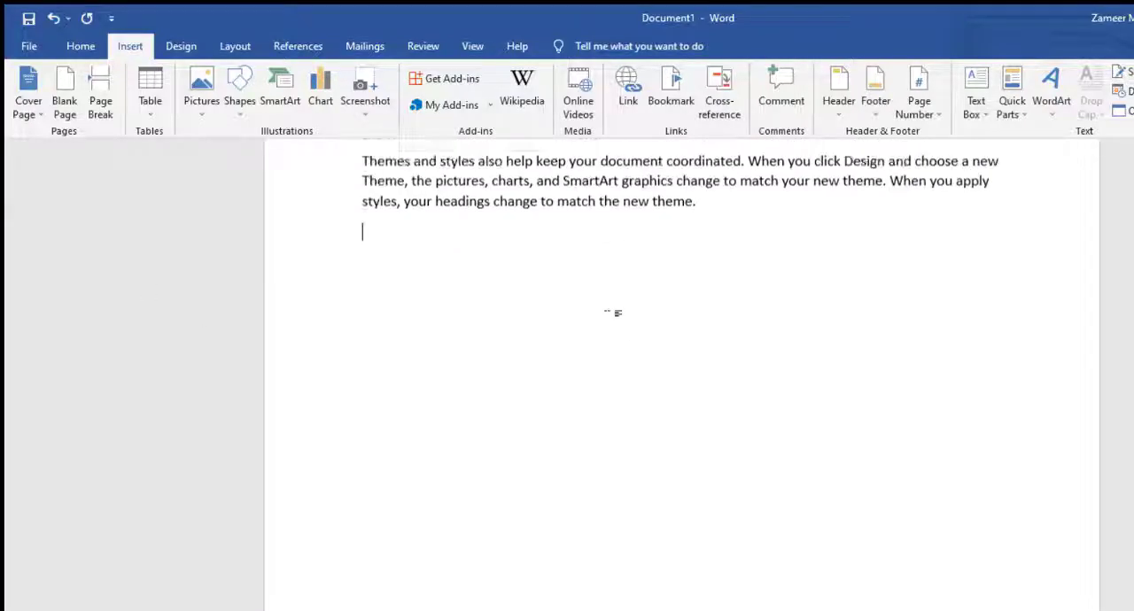
# Step: Undo the page break and delete the empty line before the "Save time in Word" paragraph
pyautogui.hotkey('ctrl', 'z')
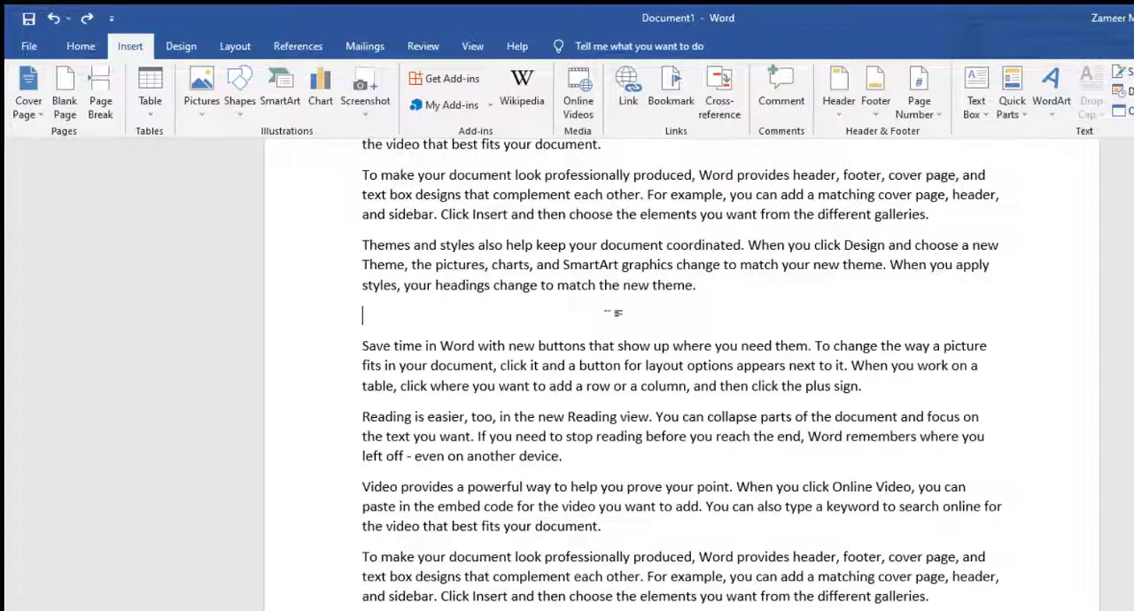
pyautogui.press('BackSpace')
# Step: Insert the picture "cradit book" from the Desktop folder at the empty line before the "Save time in Word" paragraph
pyautogui.scroll(3, 611, 337)
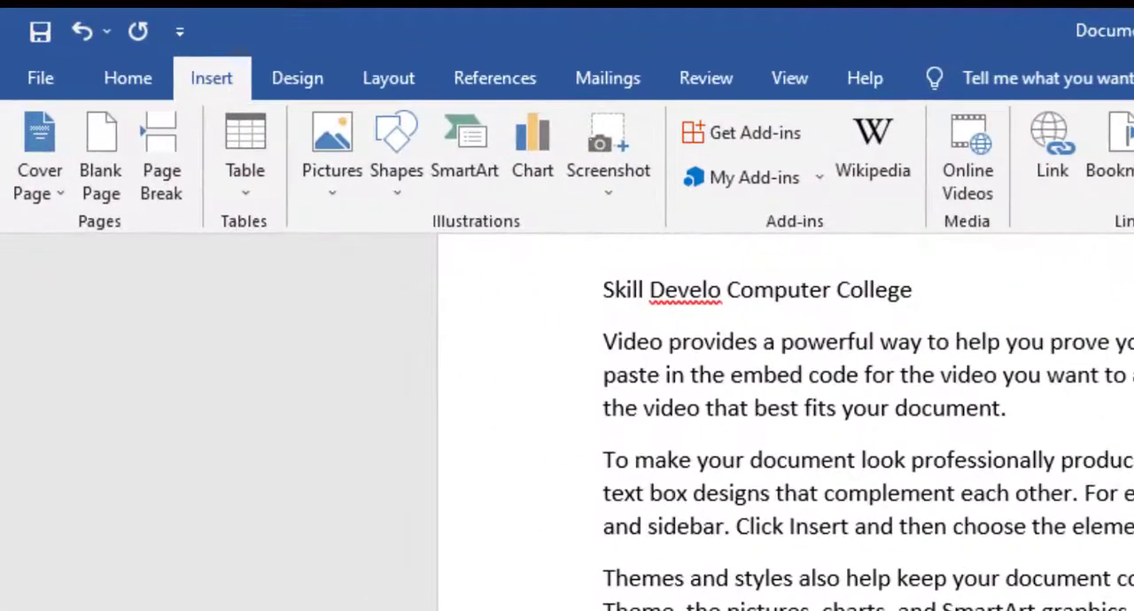
pyautogui.scroll(3, 786, 420)
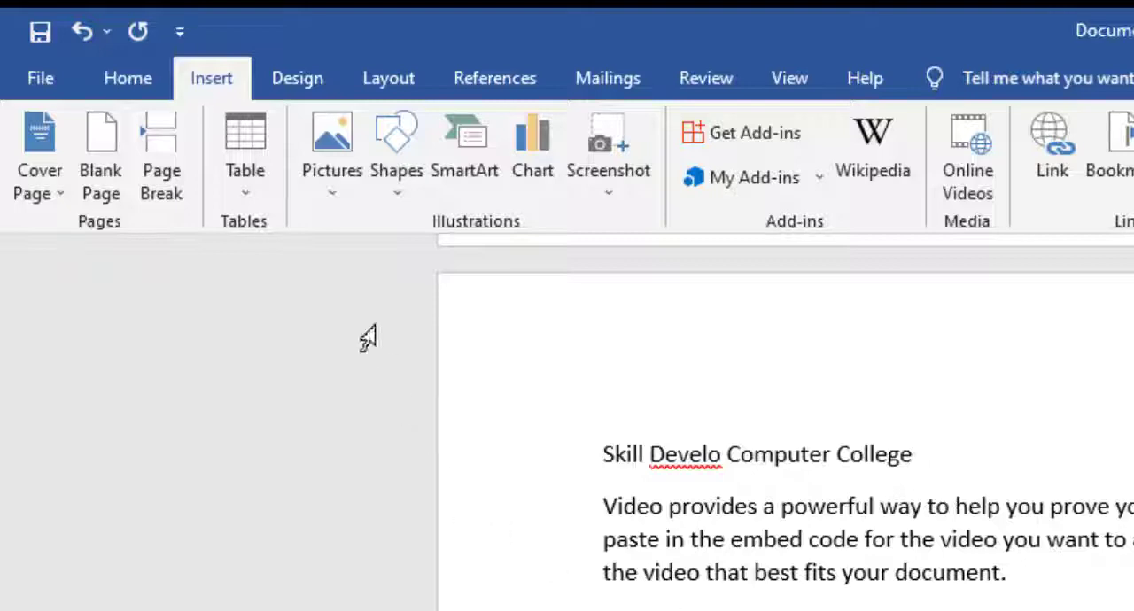
pyautogui.click(319, 191)
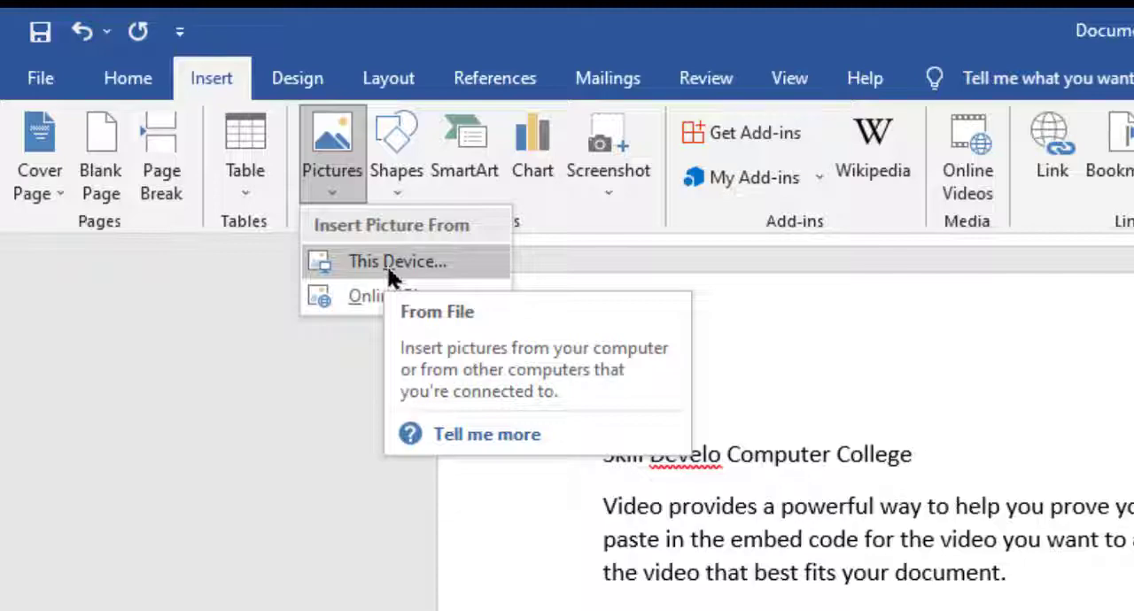
pyautogui.click(375, 265)
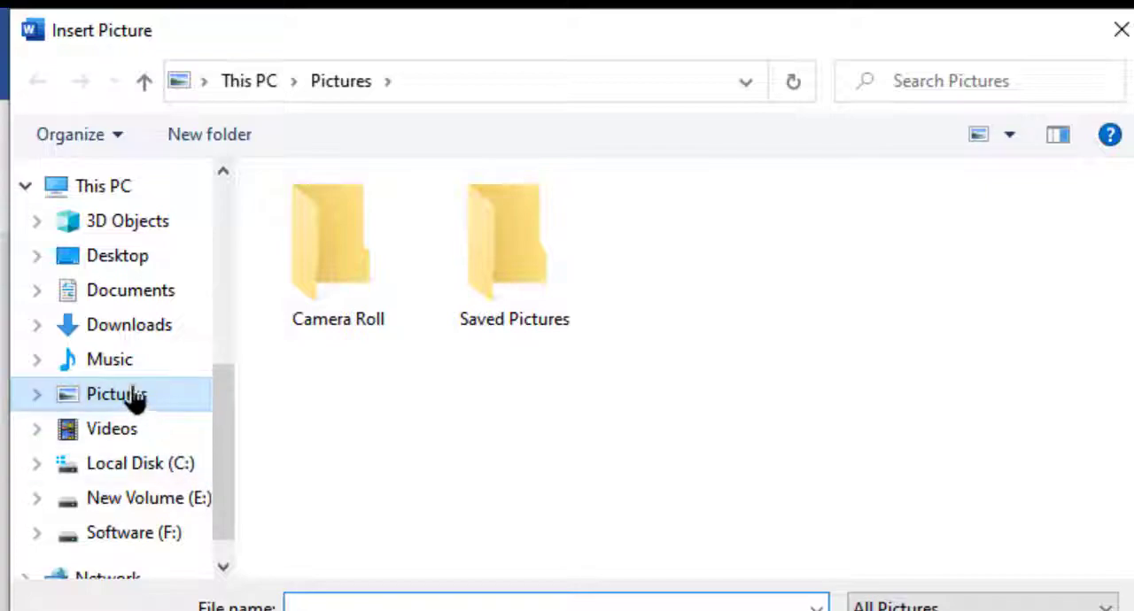
pyautogui.click(125, 266)
pyautogui.moveTo(1129, 290); pyautogui.dragTo(1101, 404)
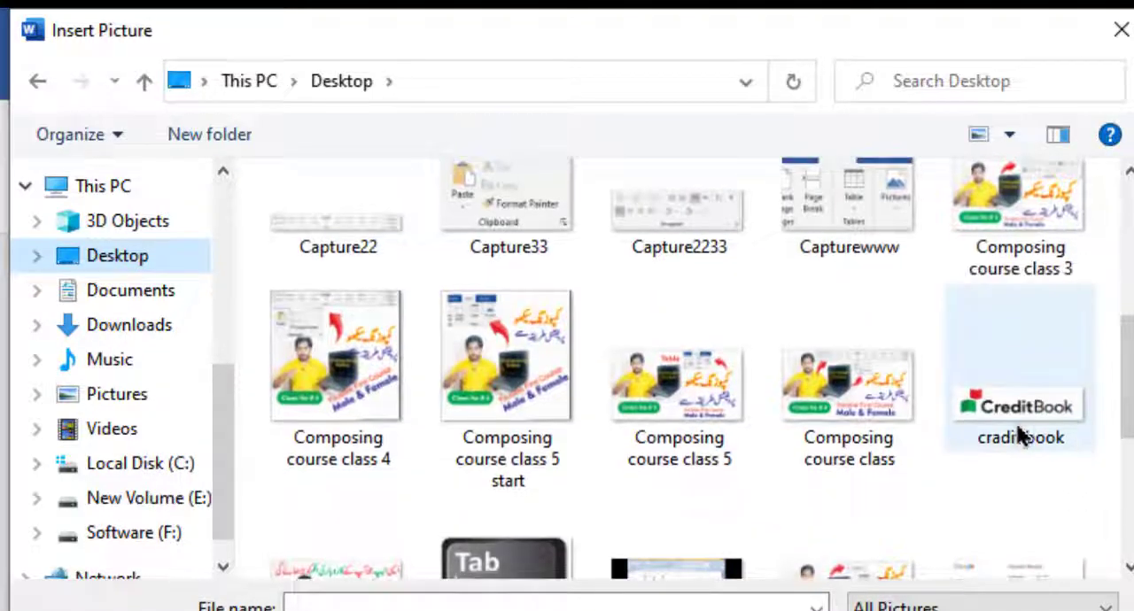
pyautogui.click(1033, 431)
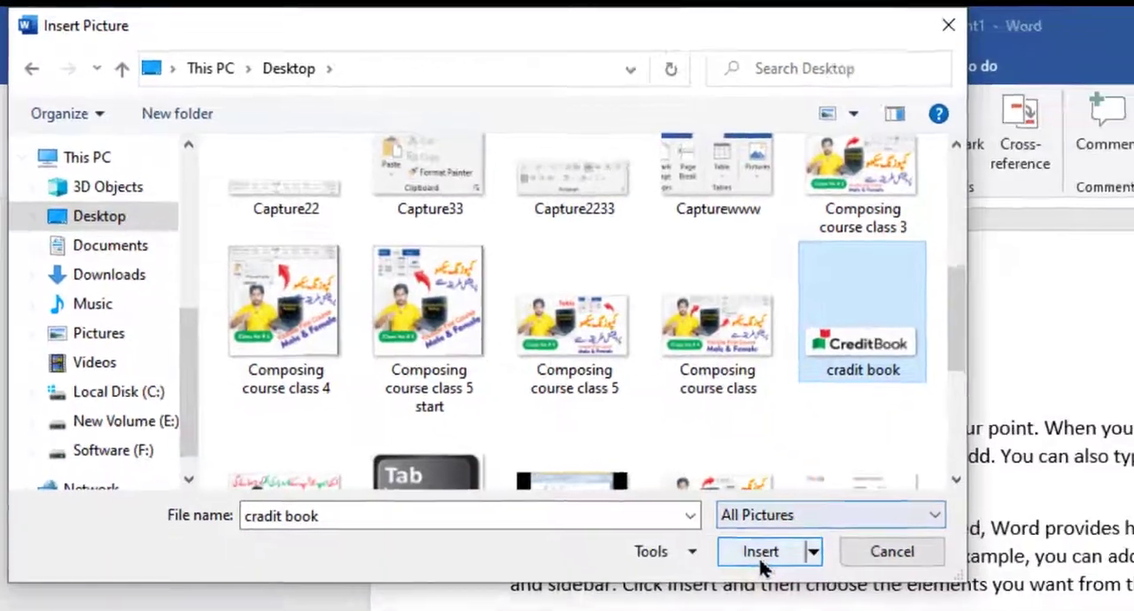
pyautogui.click(759, 550)
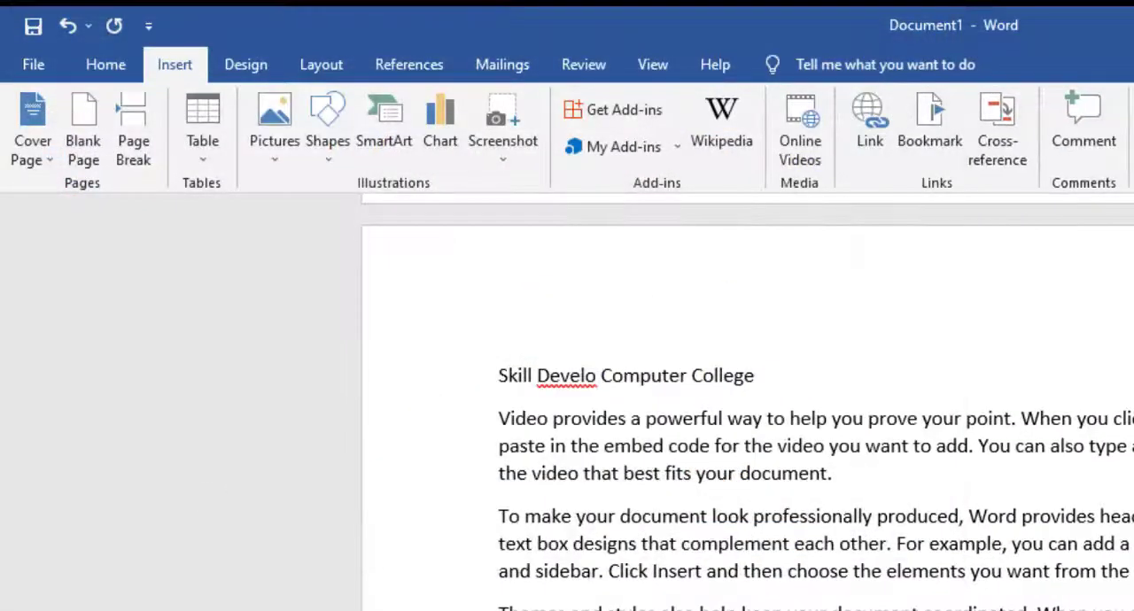
# Step: Shrink the CreditBook picture proportionally to about 5.11" wide and 1.36" high
pyautogui.scroll(-3, 741, 555)
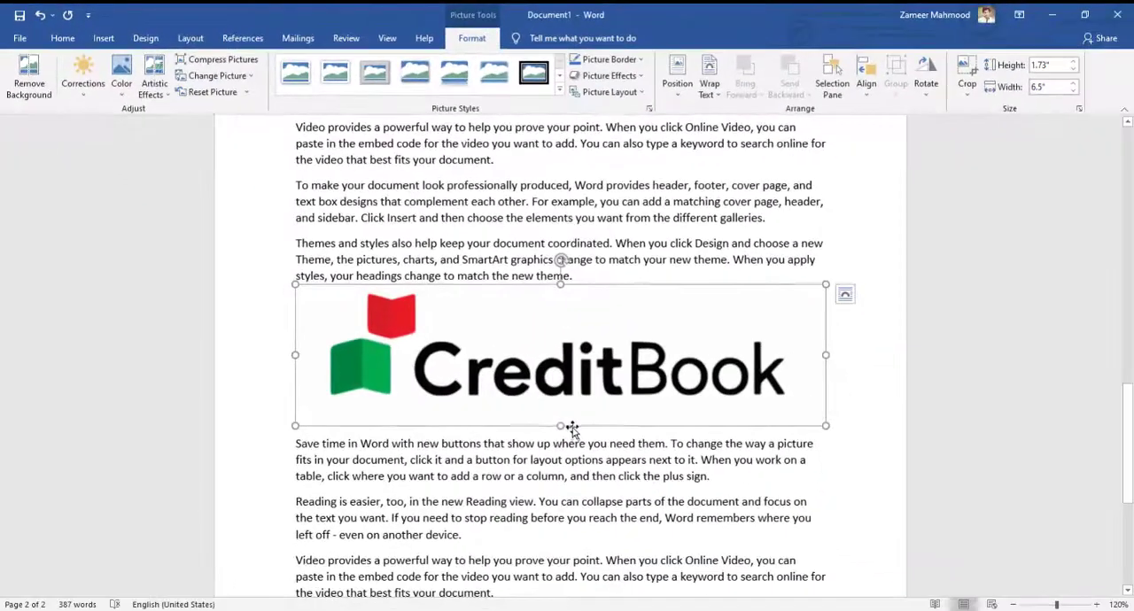
pyautogui.scroll(3, 573, 428)
pyautogui.scroll(1, 553, 417)
pyautogui.scroll(-3, 548, 403)
pyautogui.scroll(3, 543, 393)
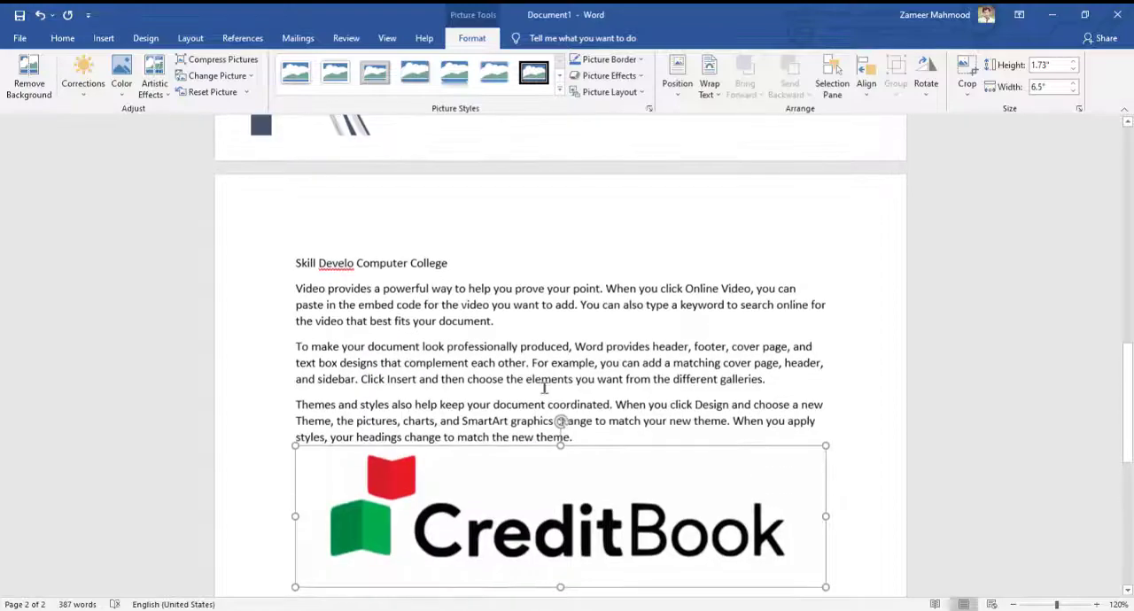
pyautogui.scroll(-3, 537, 430)
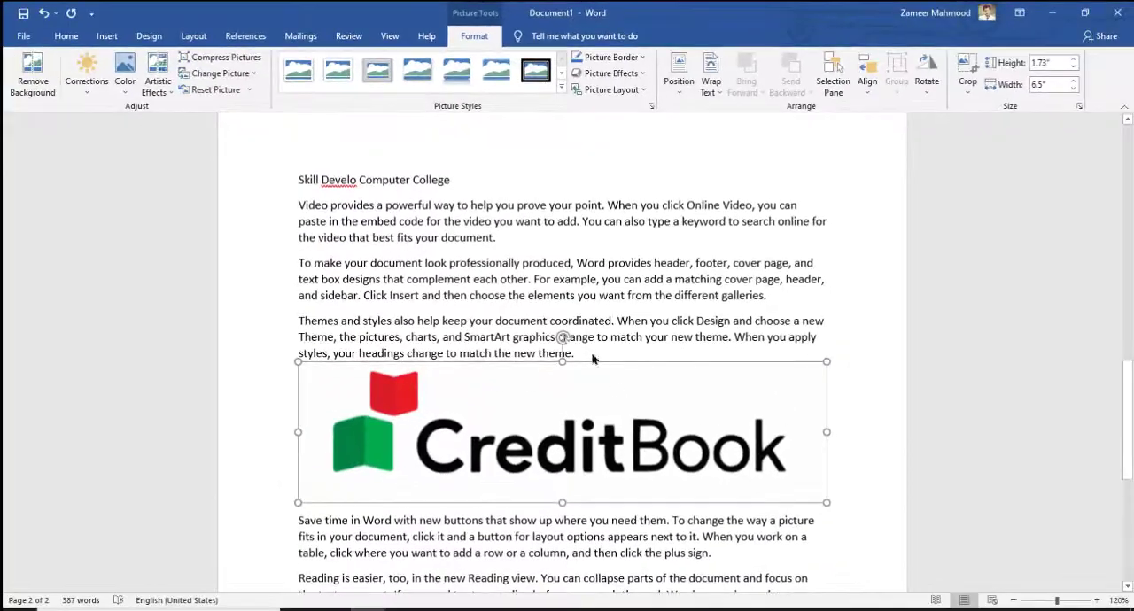
pyautogui.scroll(-2, 645, 406)
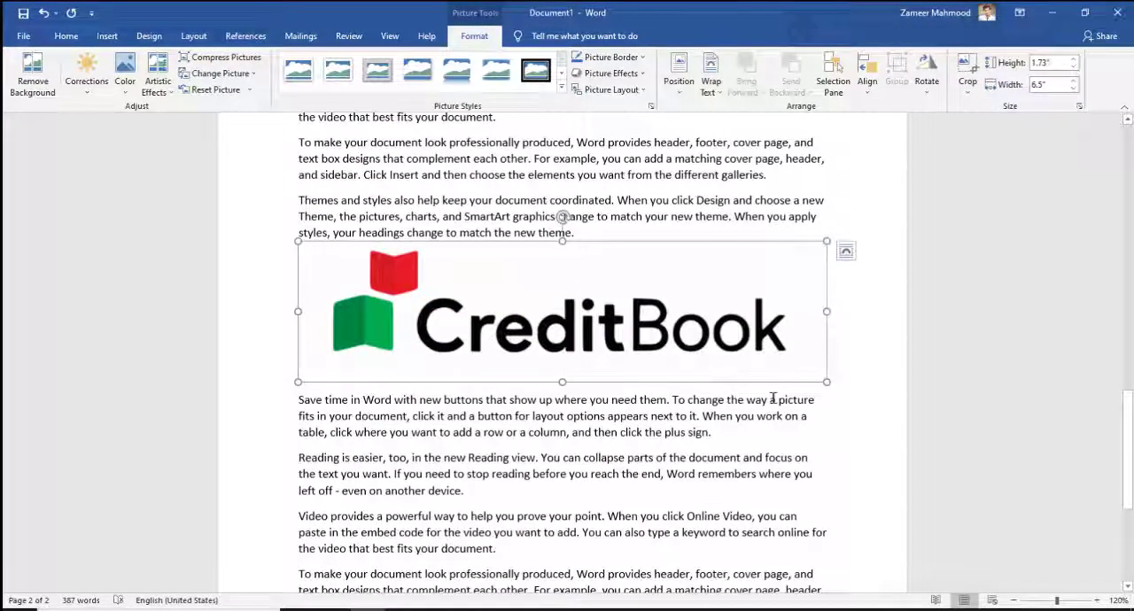
pyautogui.moveTo(826, 384); pyautogui.dragTo(461, 329)
# Step: Move the CreditBook picture up to just below the first "Video provides" paragraph
pyautogui.moveTo(1128, 446); pyautogui.dragTo(1128, 390)
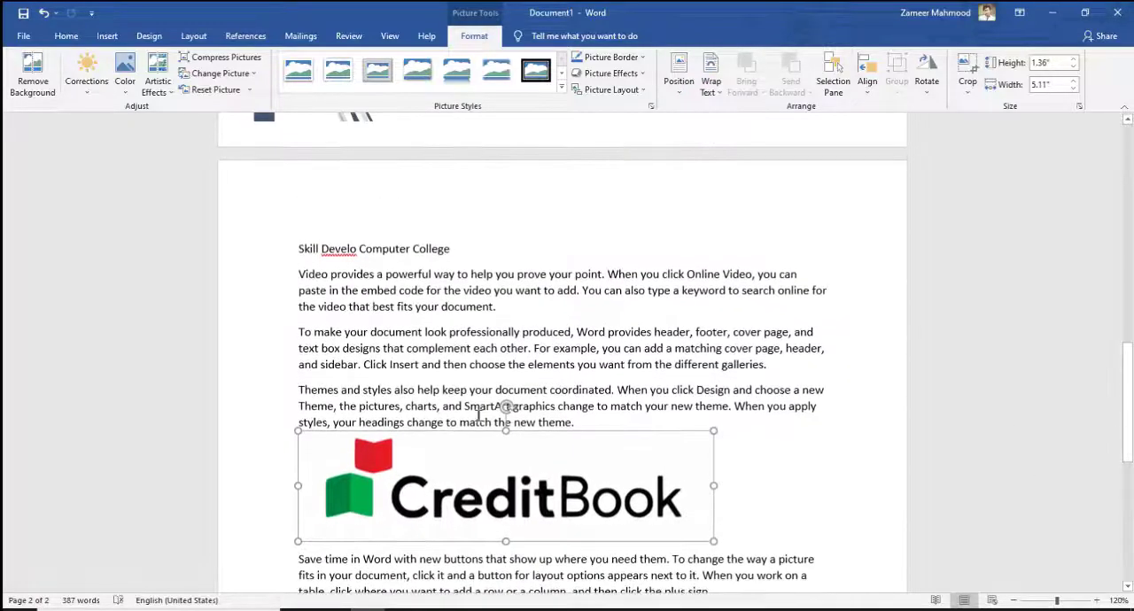
pyautogui.moveTo(530, 426); pyautogui.dragTo(705, 240)
pyautogui.moveTo(493, 257); pyautogui.dragTo(601, 432)
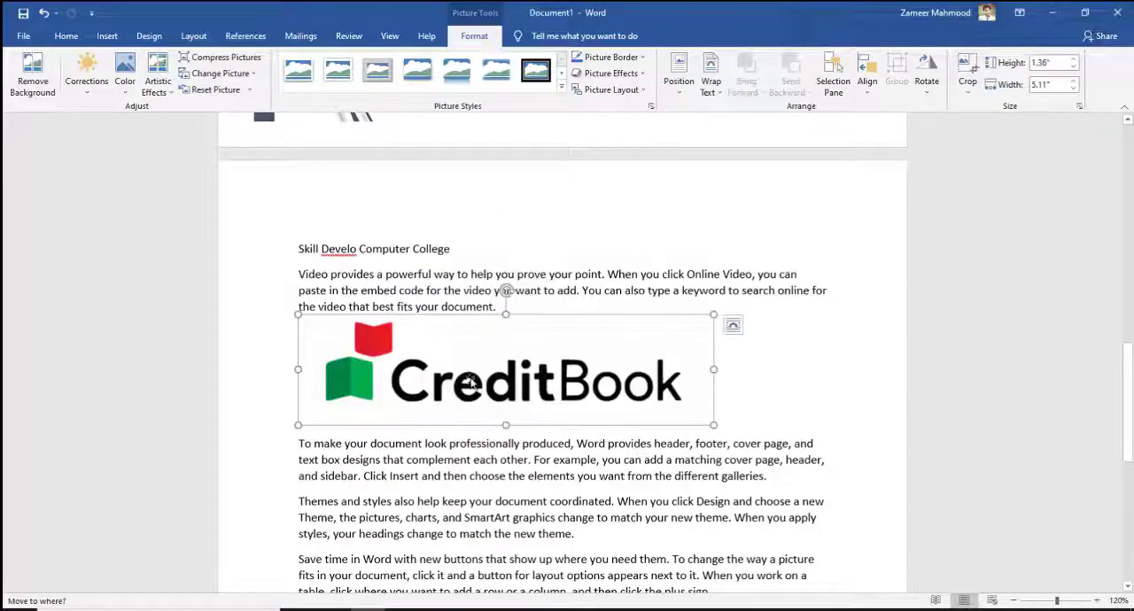
pyautogui.moveTo(470, 321); pyautogui.dragTo(547, 359)
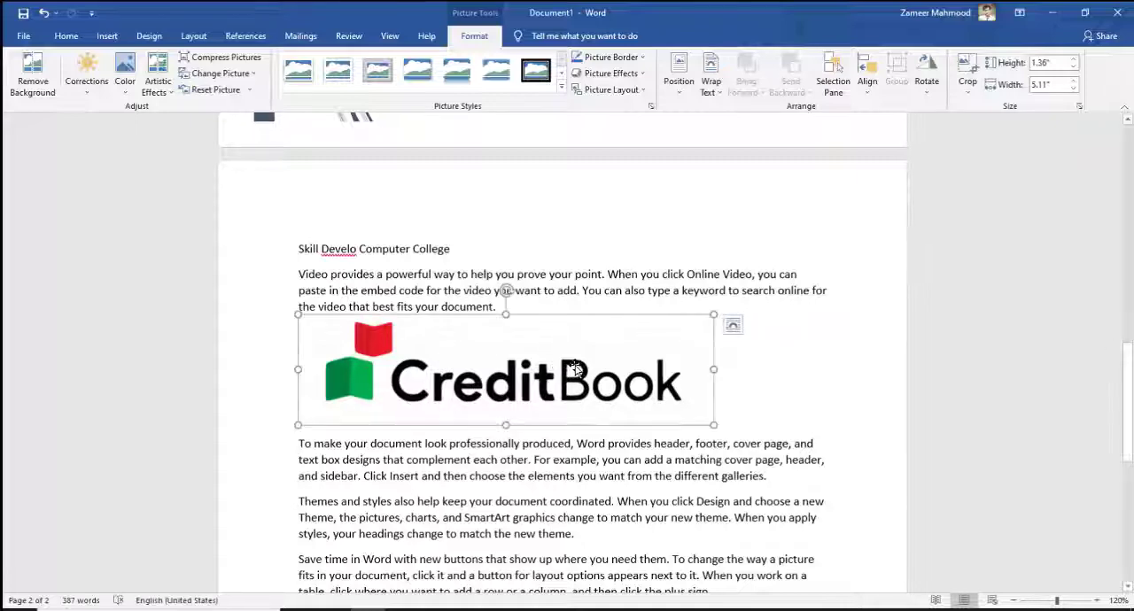
# Step: Set the CreditBook picture's text wrapping to In Line with Text
pyautogui.rightClick(524, 381)
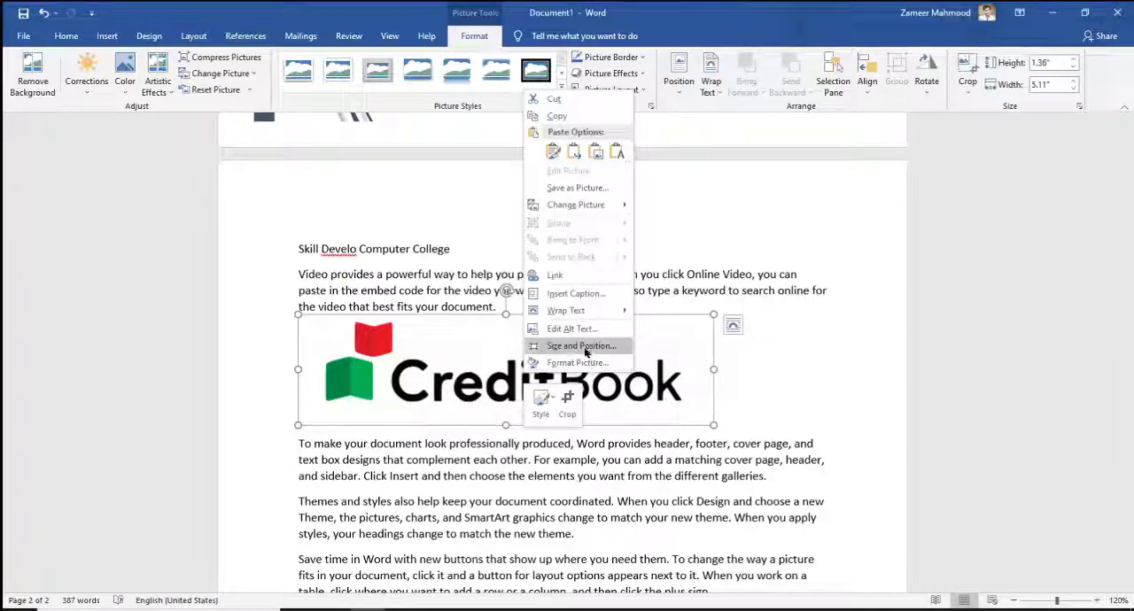
pyautogui.moveTo(565, 318)
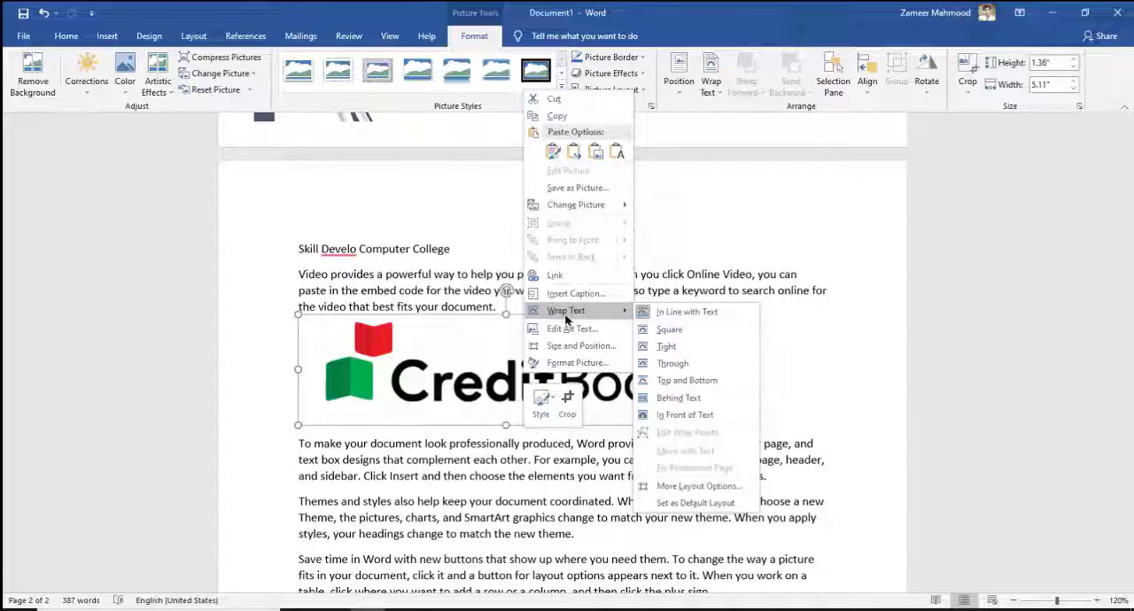
pyautogui.click(673, 313)
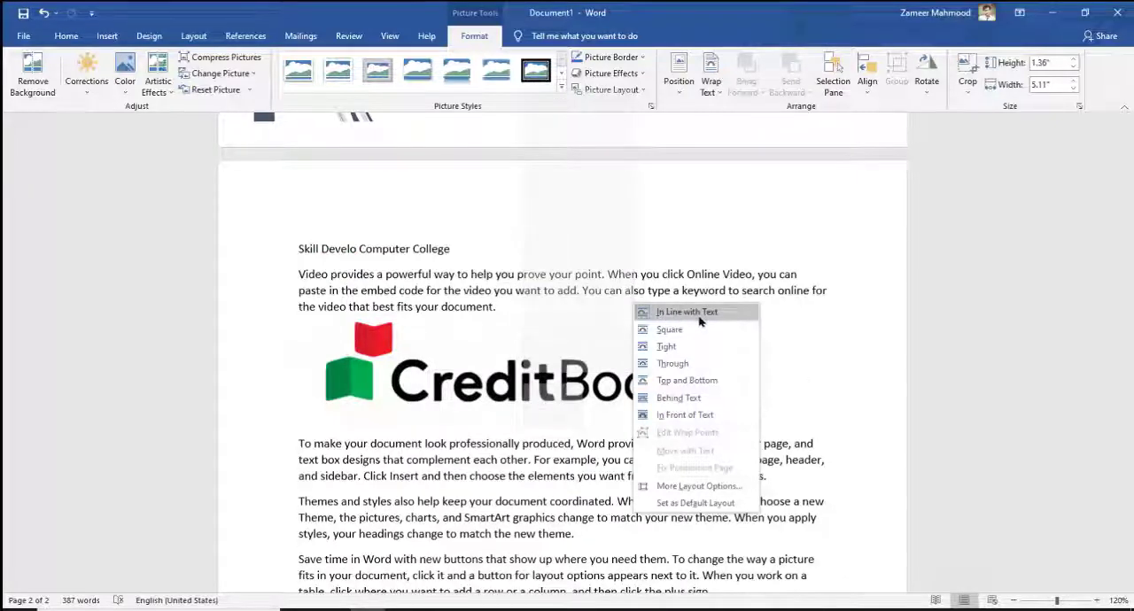
# Step: Change the picture's text wrapping to Square and place it beside the "To make your document" paragraph, with text wrapping on its left
pyautogui.rightClick(550, 372)
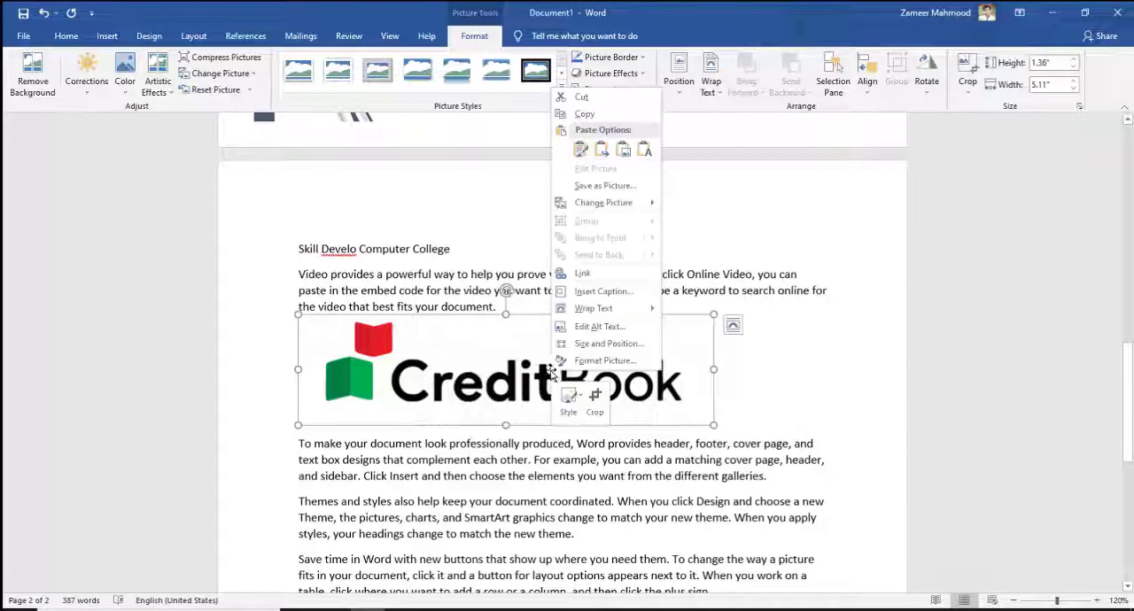
pyautogui.moveTo(616, 314)
pyautogui.click(713, 330)
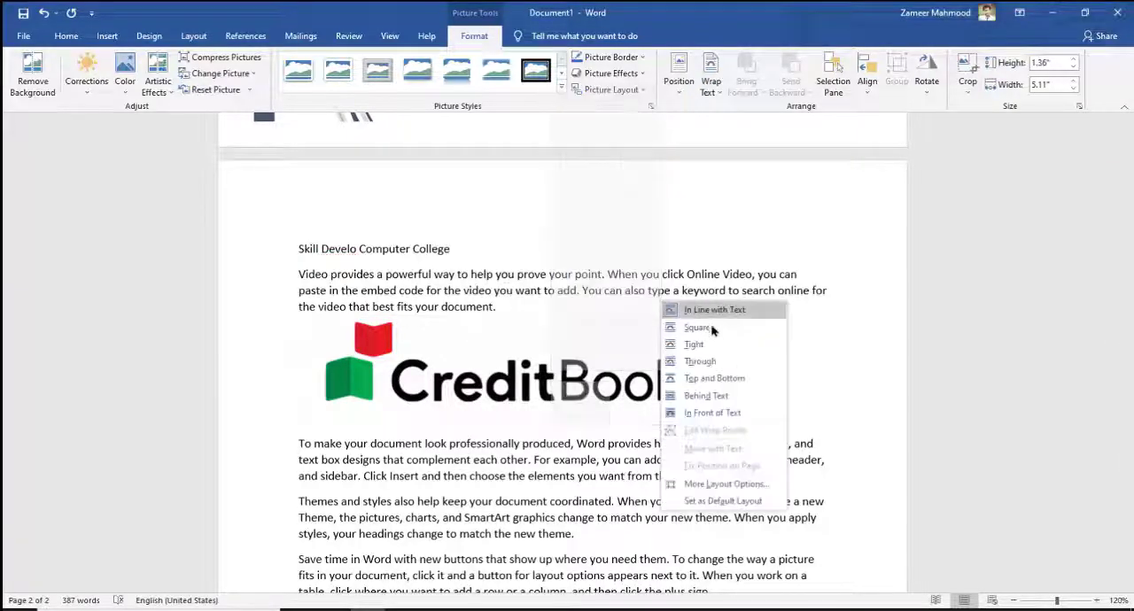
pyautogui.moveTo(511, 387); pyautogui.dragTo(597, 347)
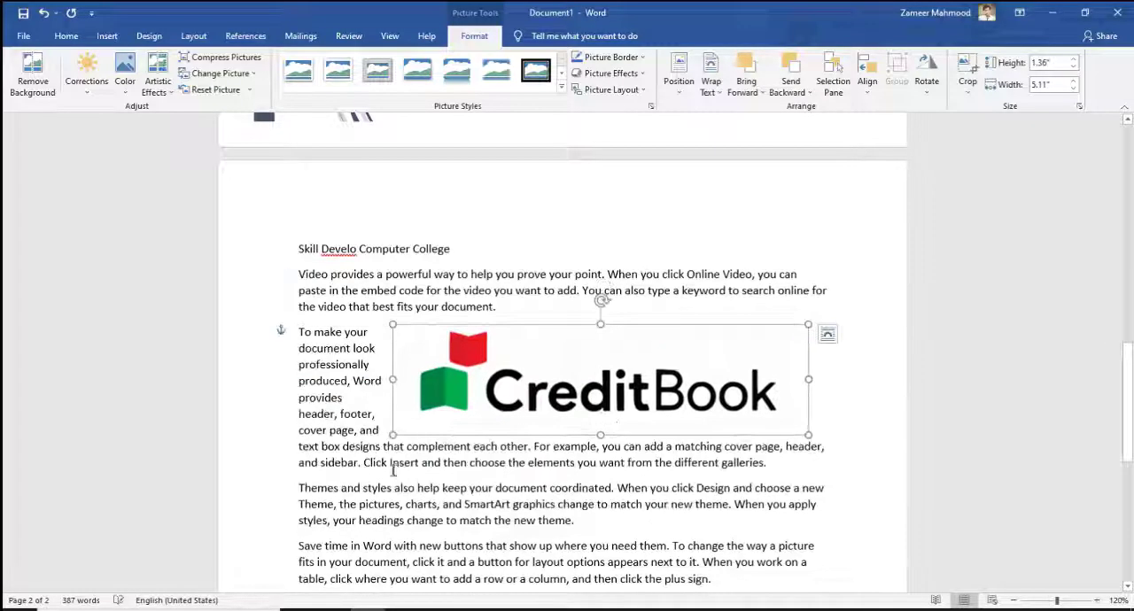
# Step: Resize the picture to about 3.88" wide and 1.41" high, and move it up beside the first "Video provides" paragraph
pyautogui.moveTo(393, 434); pyautogui.dragTo(518, 401)
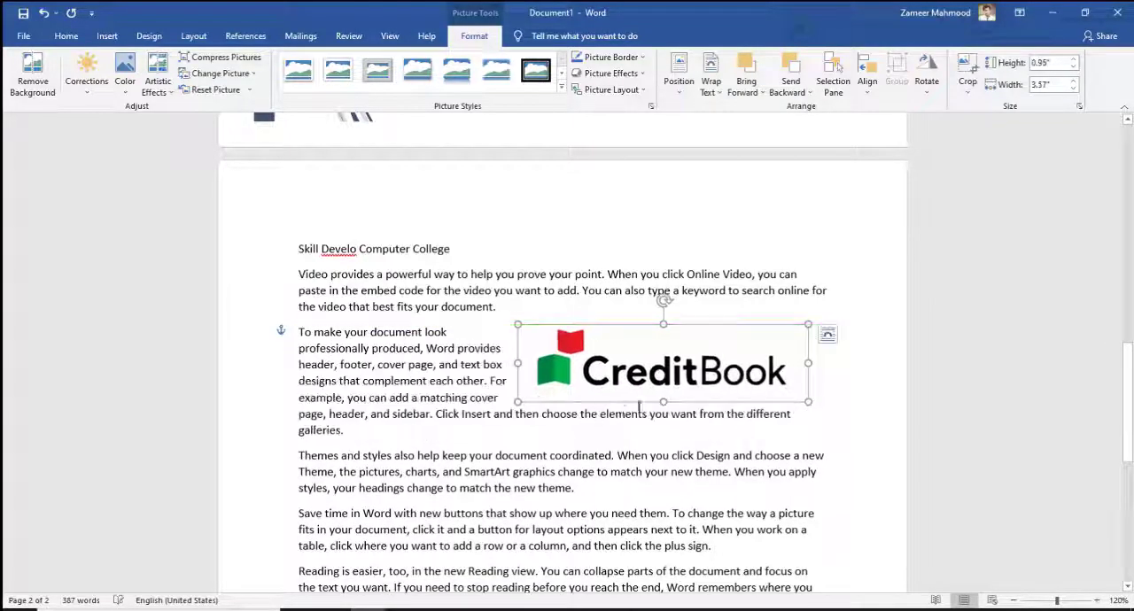
pyautogui.moveTo(663, 403); pyautogui.dragTo(663, 430)
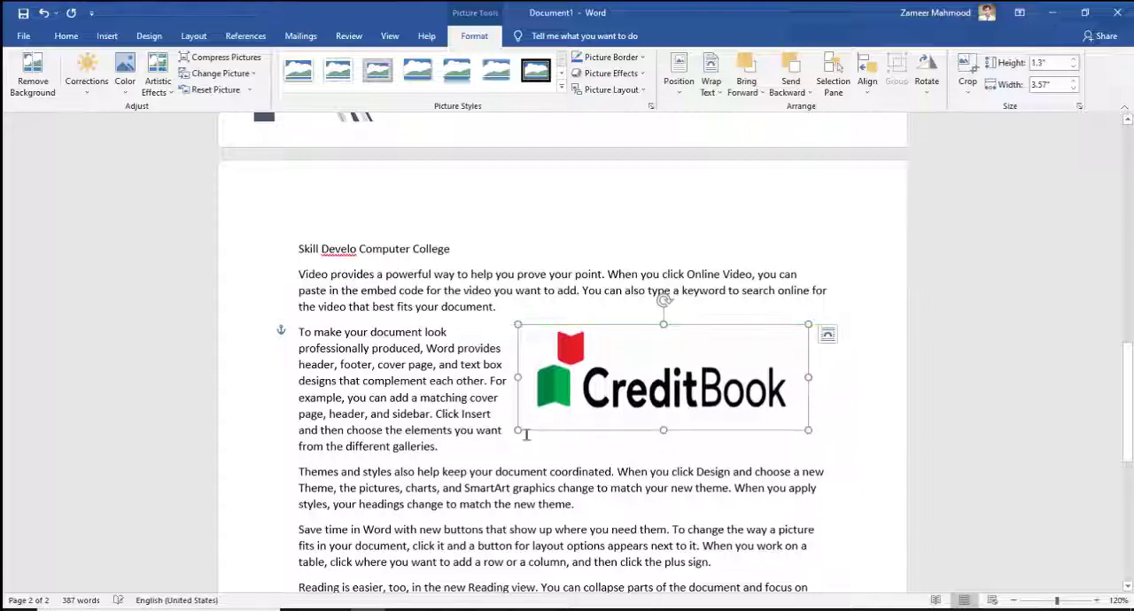
pyautogui.moveTo(520, 431); pyautogui.dragTo(493, 440)
pyautogui.moveTo(599, 391); pyautogui.dragTo(609, 365)
# Step: Apply Tight text wrapping to the picture and move it down beside the "To make your document" paragraph
pyautogui.rightClick(609, 365)
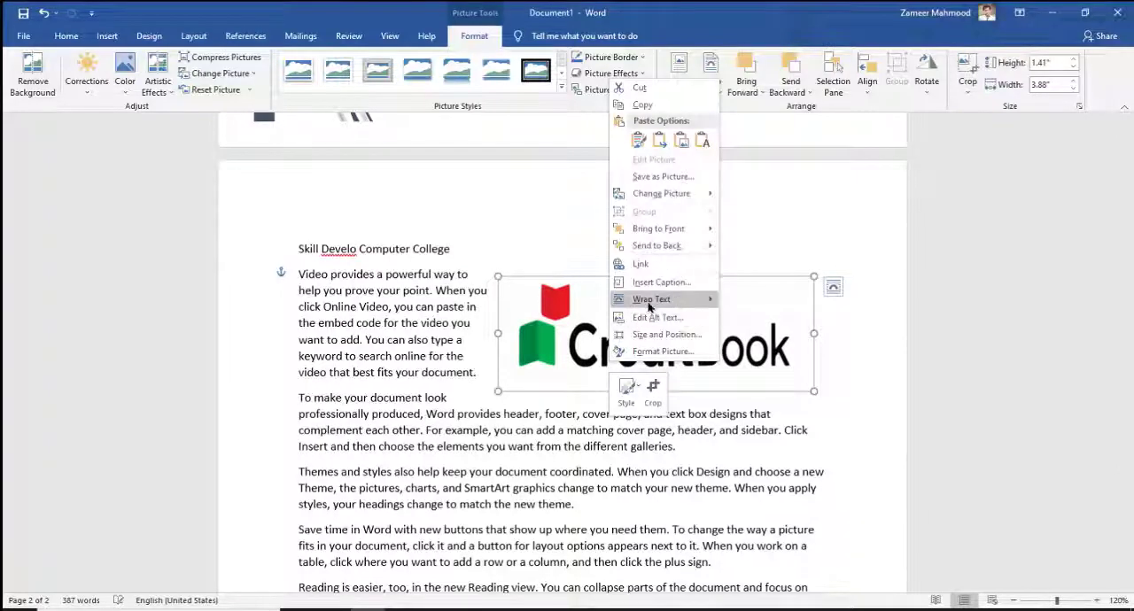
pyautogui.moveTo(647, 307)
pyautogui.click(752, 335)
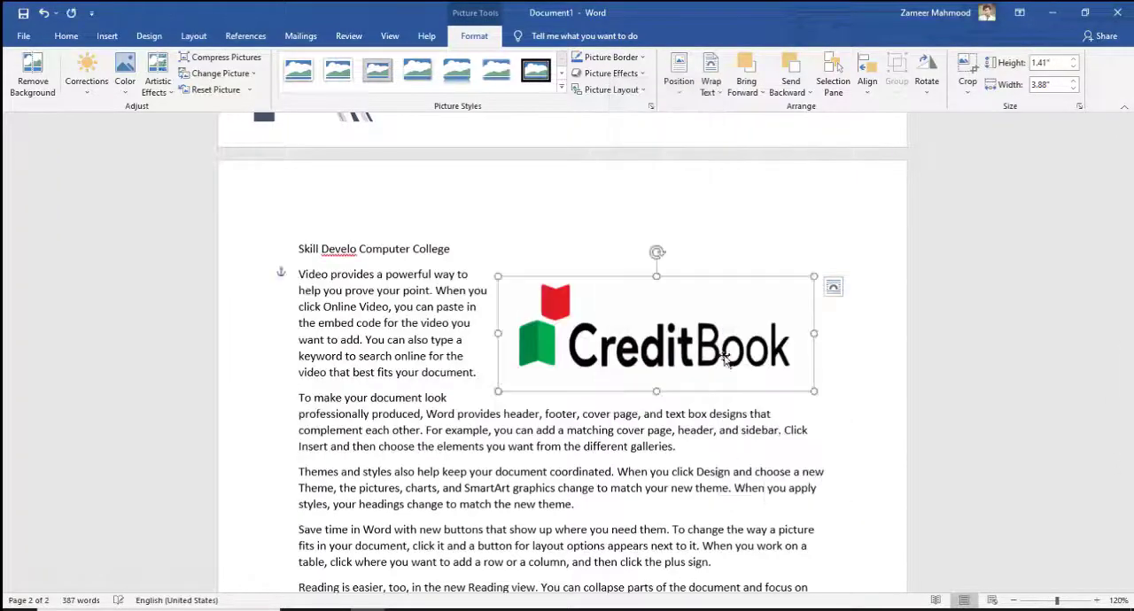
pyautogui.moveTo(650, 361); pyautogui.dragTo(655, 396)
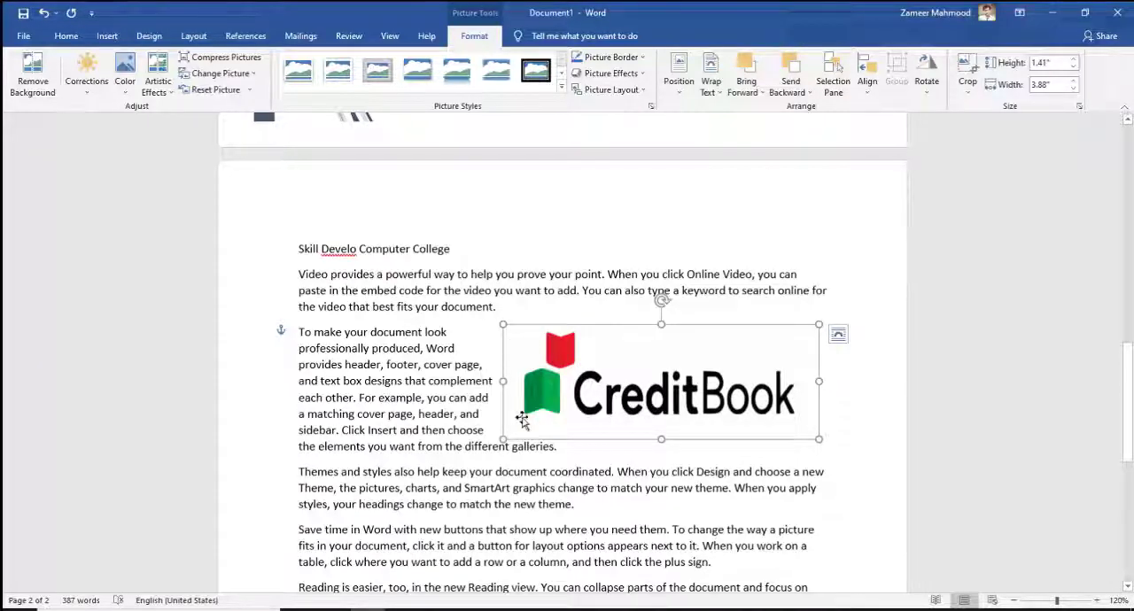
# Step: Apply Through text wrapping to the picture and move it up slightly, across the end of the first "Video provides" paragraph
pyautogui.rightClick(642, 366)
pyautogui.moveTo(712, 310)
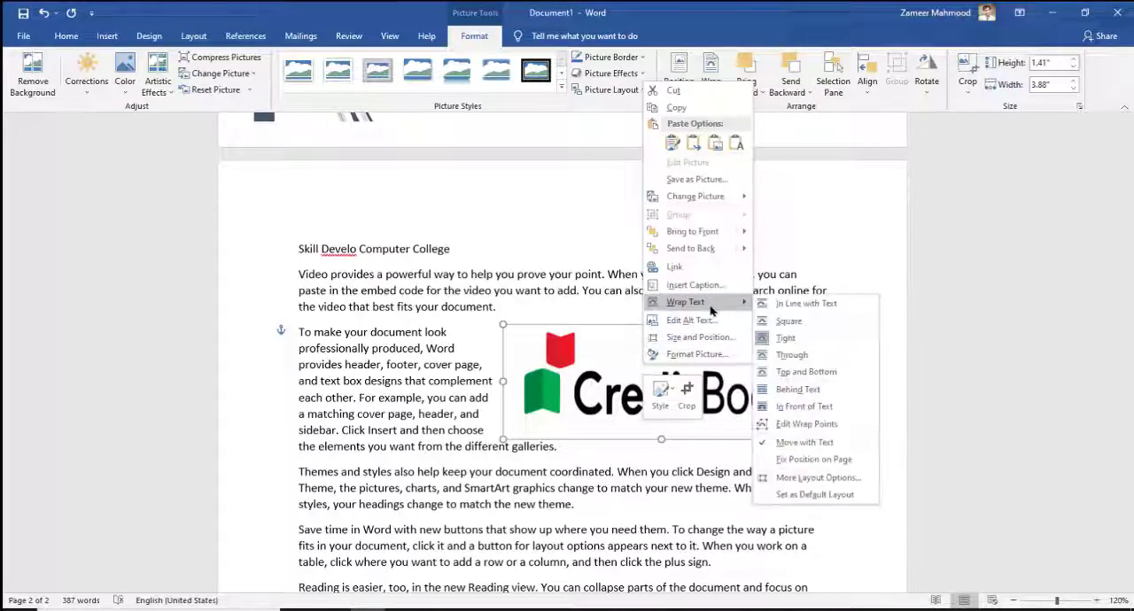
pyautogui.click(793, 356)
pyautogui.moveTo(655, 383)
pyautogui.mouseDown()
pyautogui.moveTo(657, 501)
pyautogui.moveTo(633, 377)
pyautogui.moveTo(602, 326)
pyautogui.moveTo(559, 358)
pyautogui.moveTo(608, 390)
pyautogui.moveTo(638, 370)
pyautogui.mouseUp()
# Step: Apply Top and Bottom text wrapping and position the picture beneath the first line of the "To make your document" paragraph
pyautogui.rightClick(637, 370)
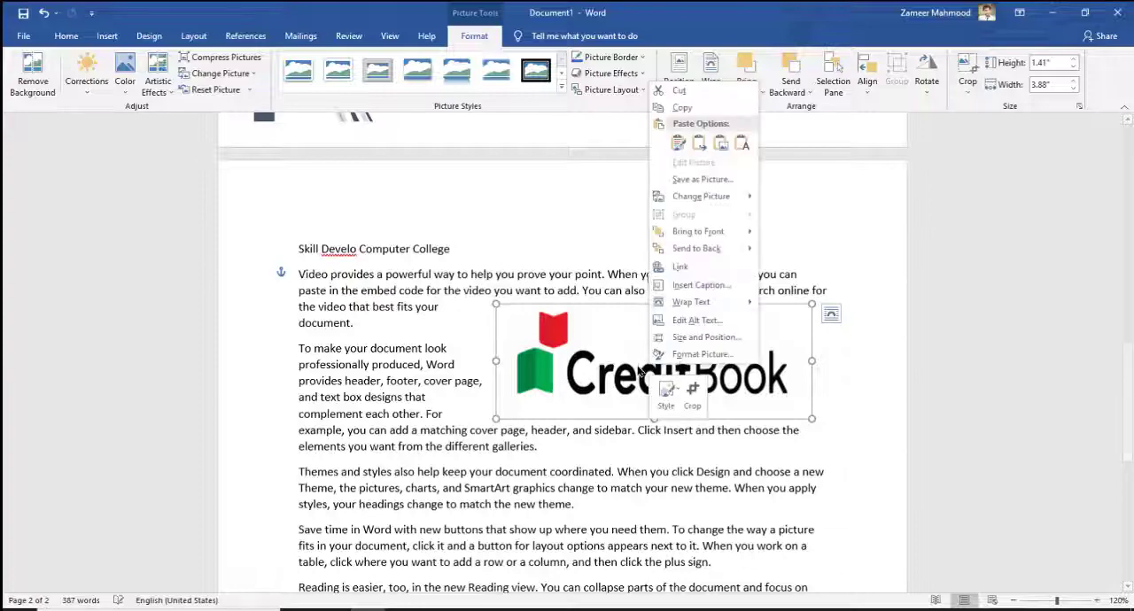
pyautogui.moveTo(750, 310)
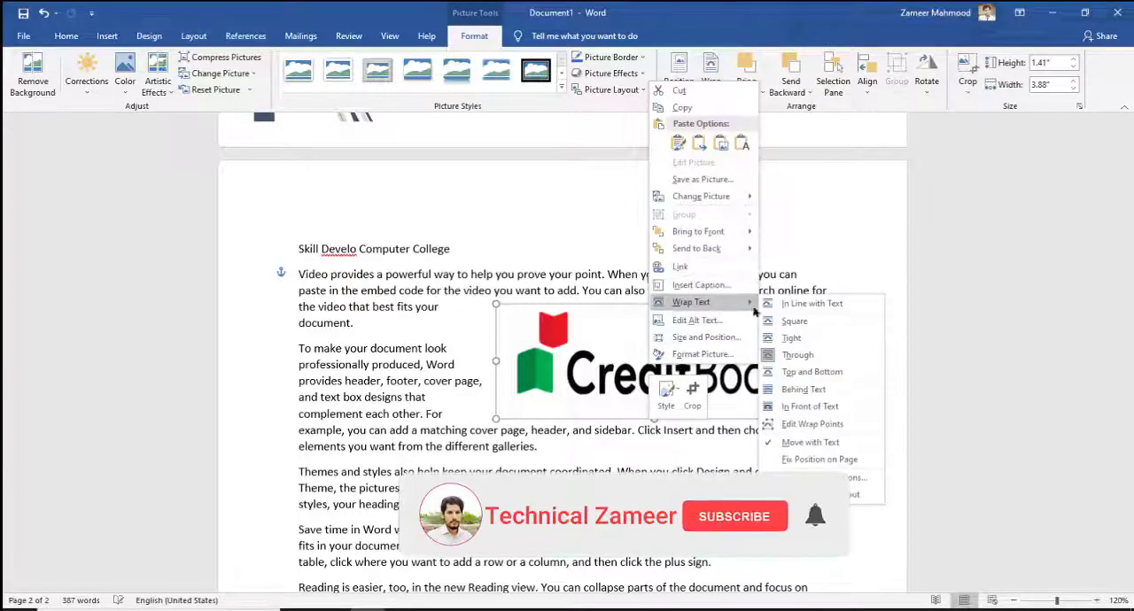
pyautogui.click(808, 379)
pyautogui.moveTo(739, 372); pyautogui.dragTo(578, 383)
pyautogui.moveTo(590, 504); pyautogui.dragTo(603, 414)
# Step: Place the picture behind the text and move it up over the "To make your document" and "Themes and styles" paragraphs
pyautogui.rightClick(603, 416)
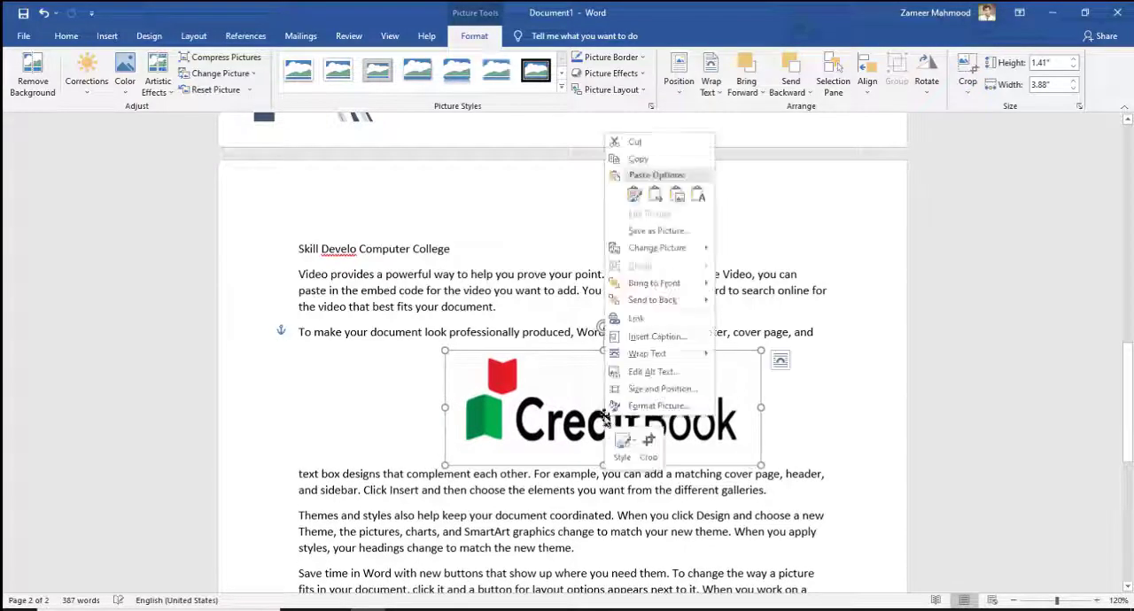
pyautogui.moveTo(660, 354)
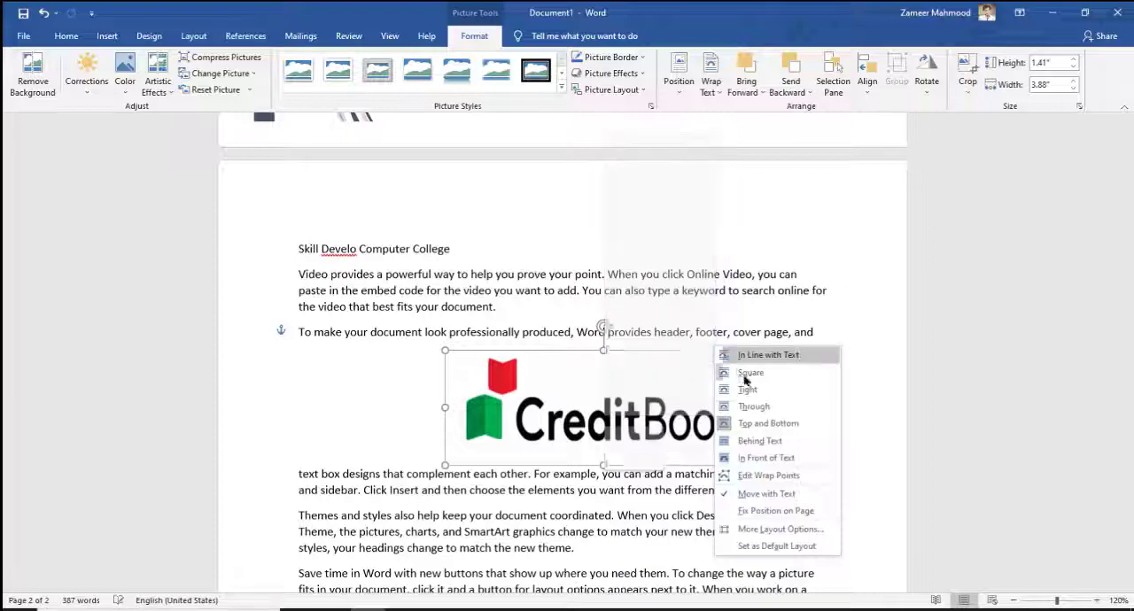
pyautogui.click(754, 448)
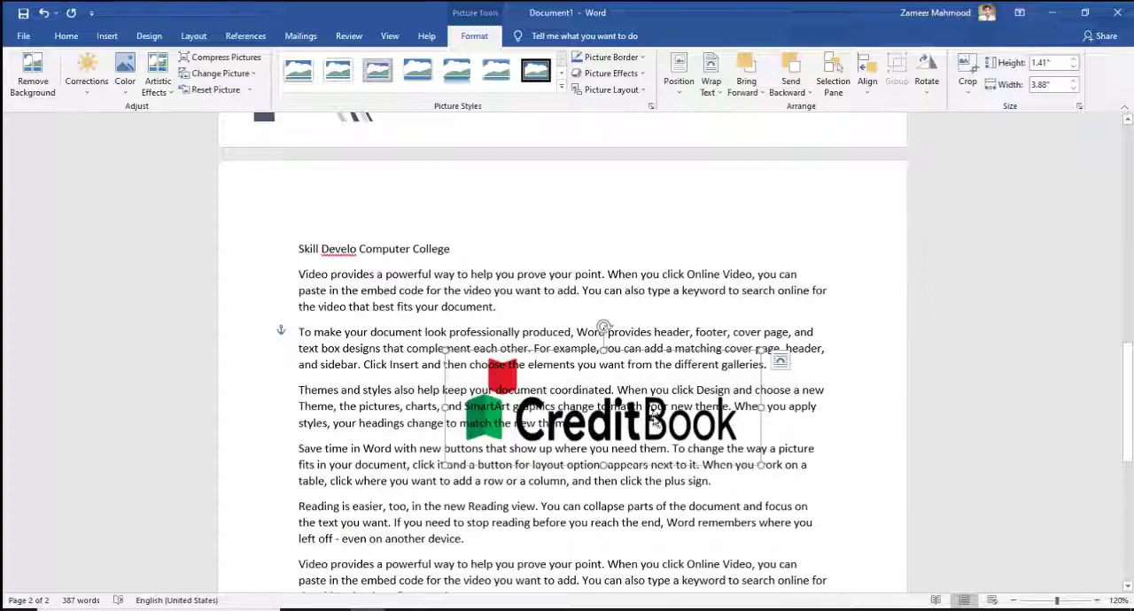
pyautogui.moveTo(611, 352); pyautogui.dragTo(637, 312)
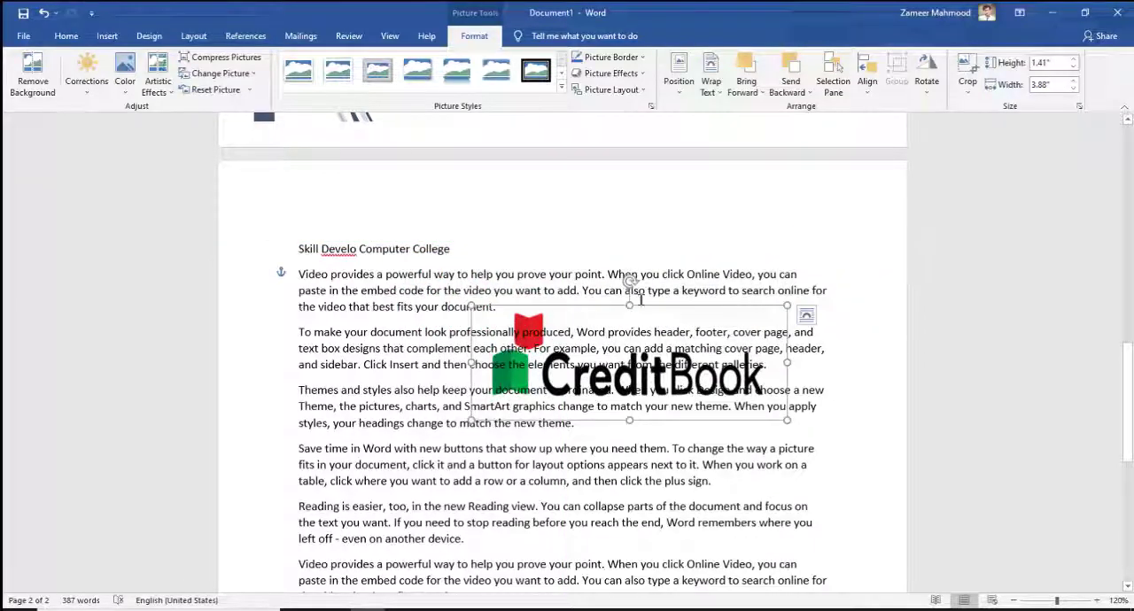
# Step: Set the picture's text wrapping to In Front of Text and shift it slightly over the second and third paragraphs
pyautogui.rightClick(645, 312)
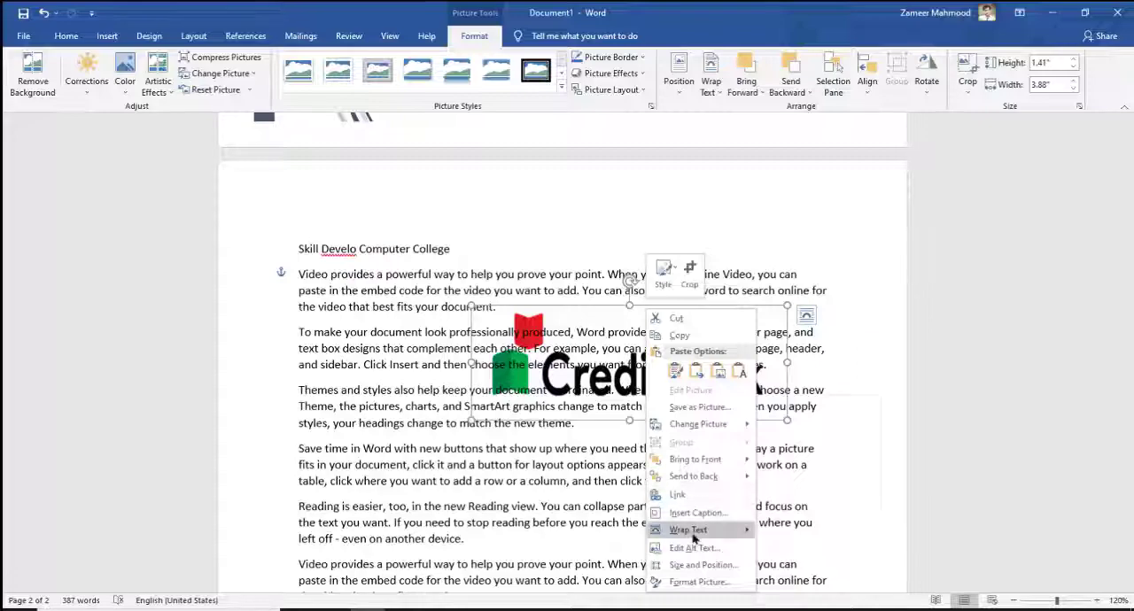
pyautogui.moveTo(699, 532)
pyautogui.click(806, 507)
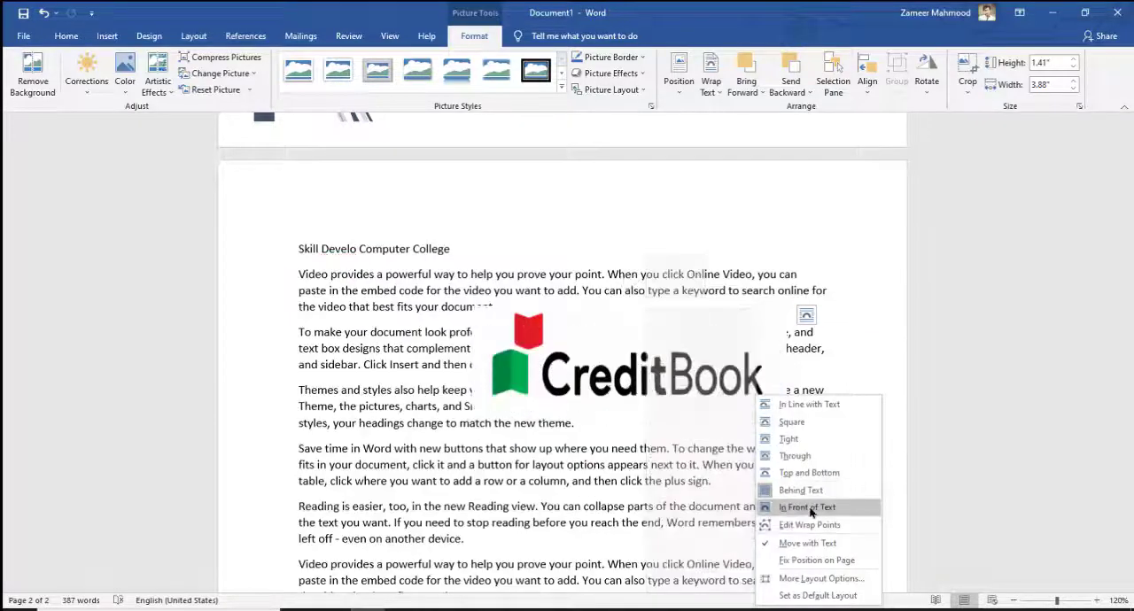
pyautogui.click(808, 509)
pyautogui.moveTo(655, 415); pyautogui.dragTo(662, 375)
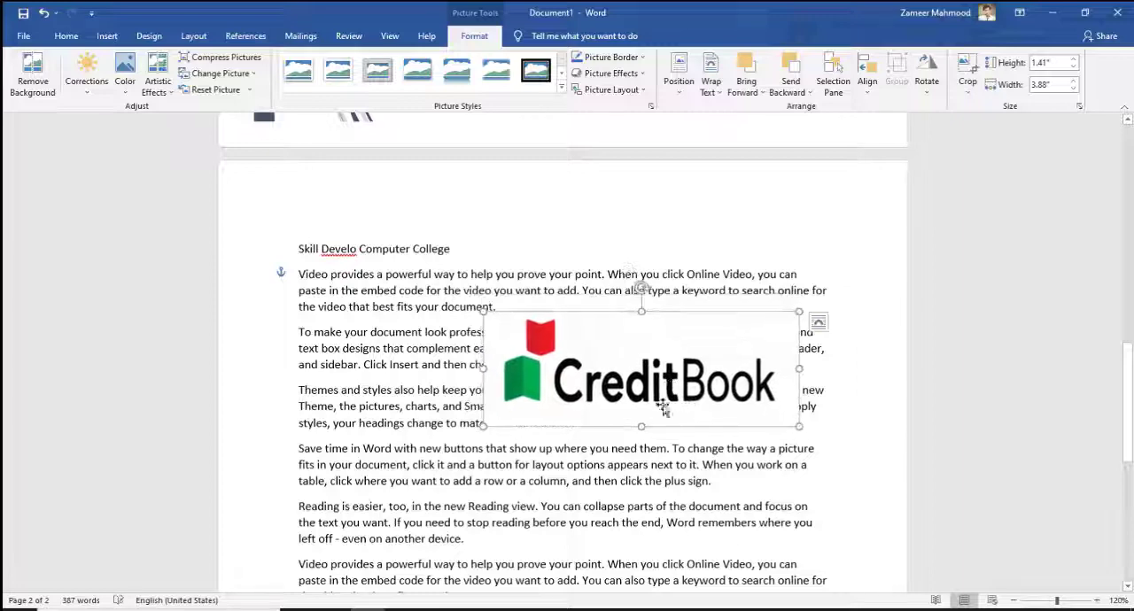
# Step: Shrink the CreditBook picture to about 0.52" by 1.59" and move it up beside the "Skill Develo Computer College" heading
pyautogui.moveTo(481, 426); pyautogui.dragTo(398, 458)
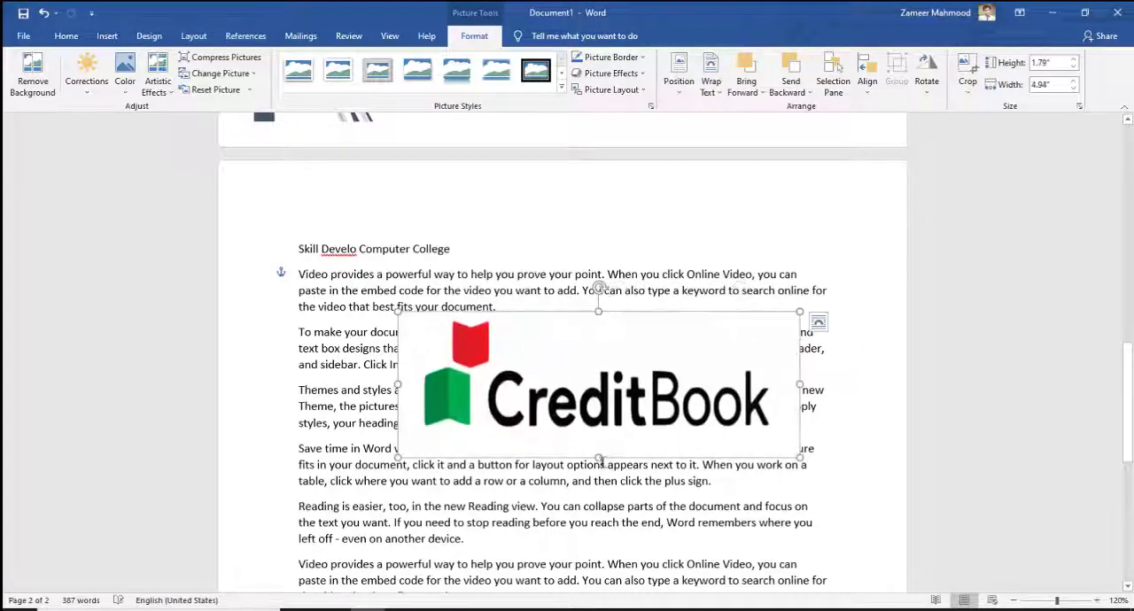
pyautogui.moveTo(598, 458)
pyautogui.mouseDown()
pyautogui.moveTo(598, 363)
pyautogui.moveTo(598, 443)
pyautogui.mouseUp()
pyautogui.moveTo(397, 443); pyautogui.dragTo(669, 338)
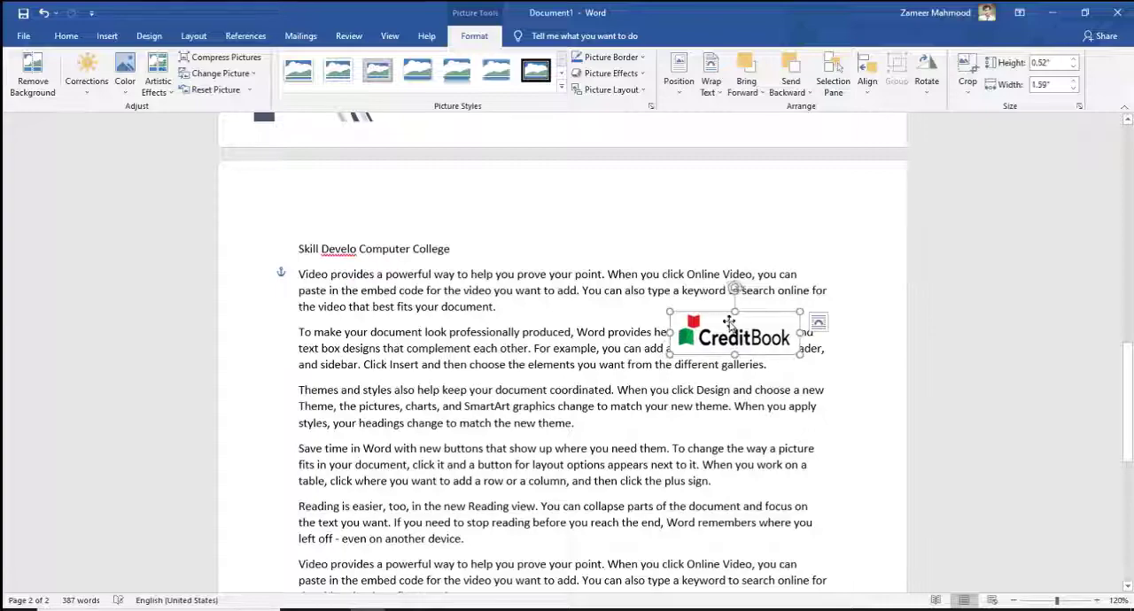
pyautogui.moveTo(733, 293); pyautogui.dragTo(732, 232)
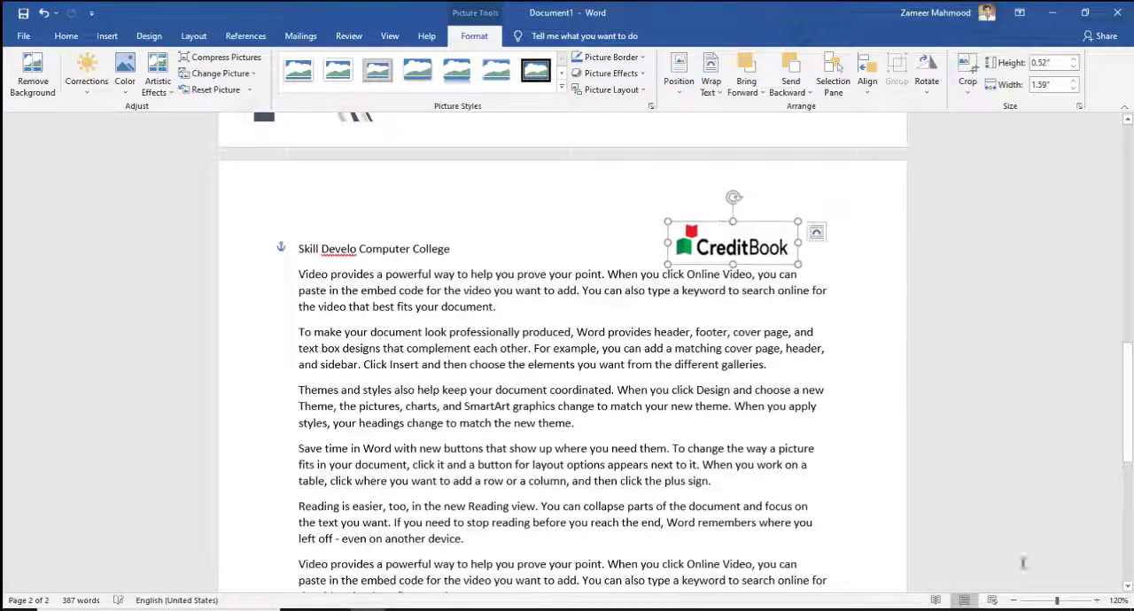
# Step: Move the CreditBook picture closer to the heading text and enlarge it to about 0.96" by 2.93"
pyautogui.click(1098, 602)
pyautogui.click(1098, 602)
pyautogui.click(1097, 602)
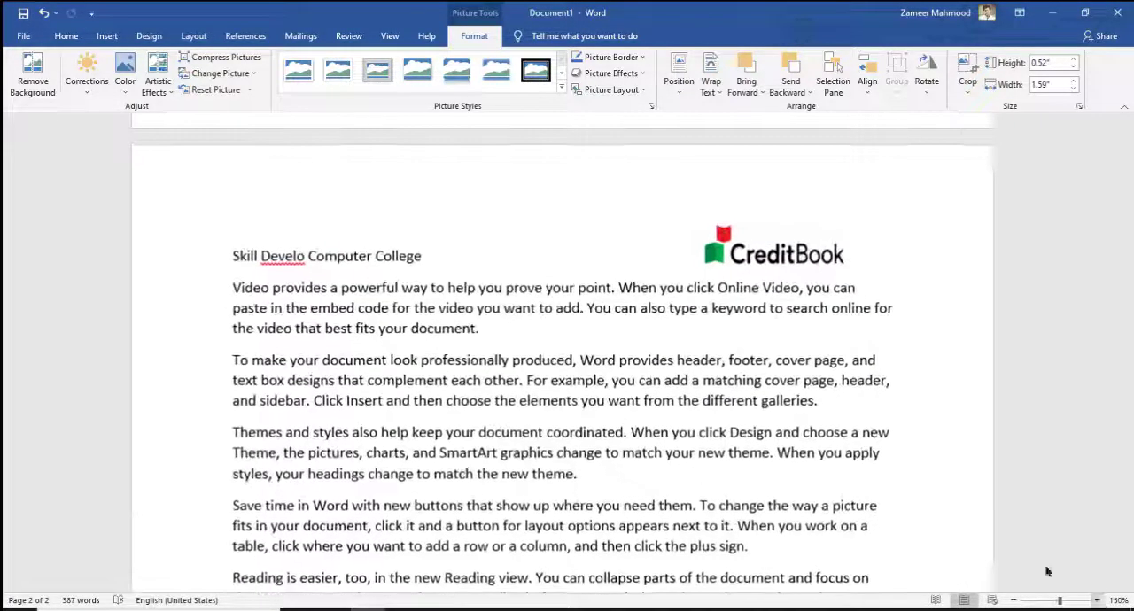
pyautogui.moveTo(787, 257); pyautogui.dragTo(551, 250)
pyautogui.moveTo(625, 215); pyautogui.dragTo(709, 232)
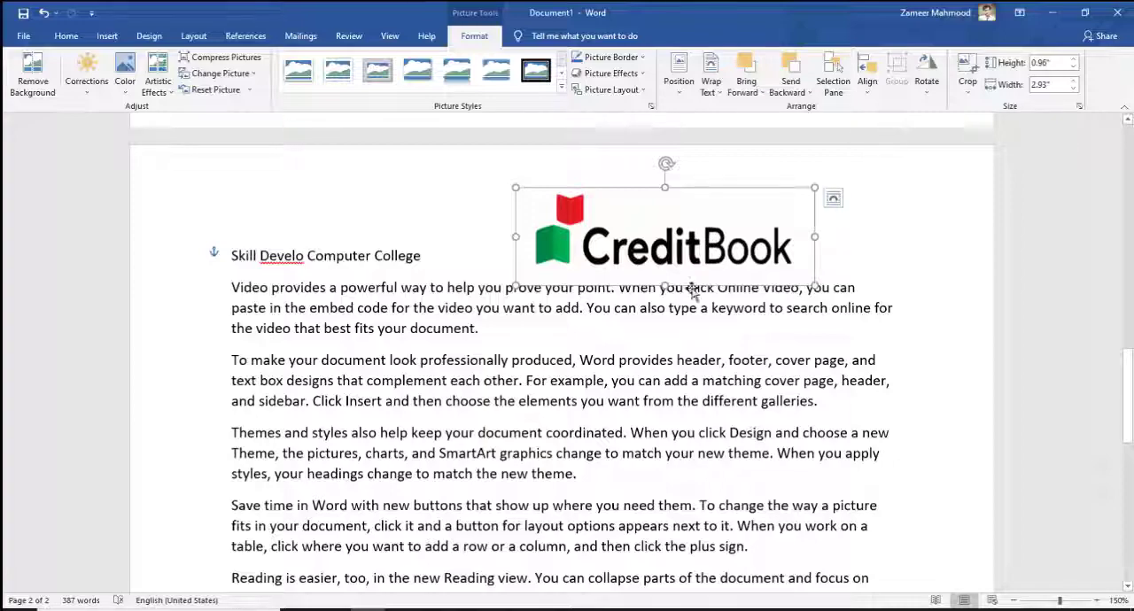
# Step: Insert the blue-shirt portrait from the Daily Youtube folder on New Volume (E:) at the end of the first "Video provides" paragraph
pyautogui.click(559, 341)
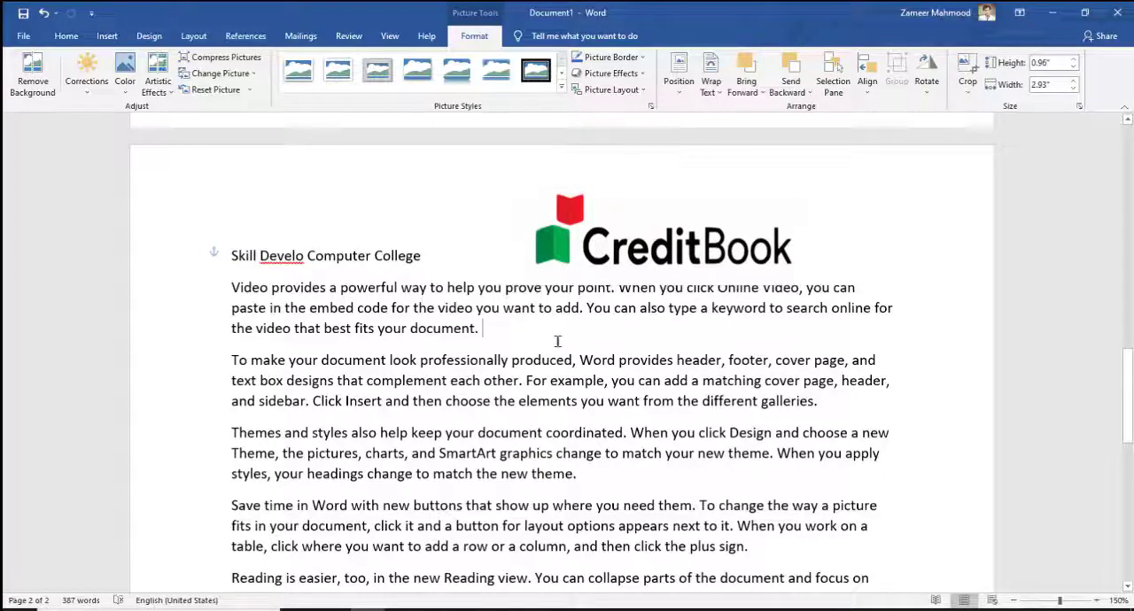
pyautogui.click(107, 38)
pyautogui.click(165, 71)
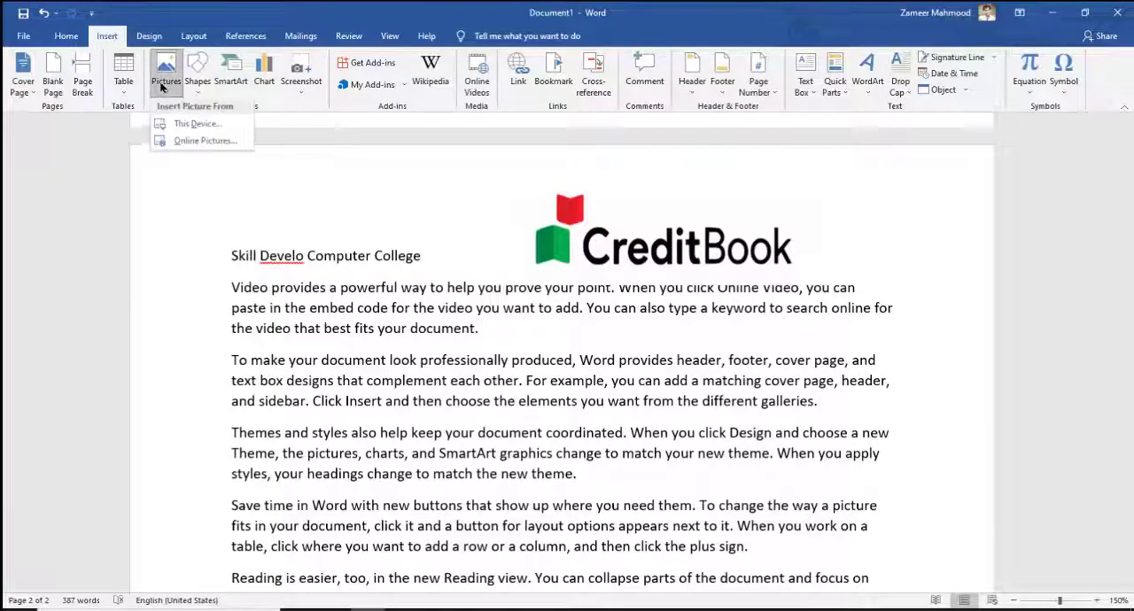
pyautogui.click(197, 125)
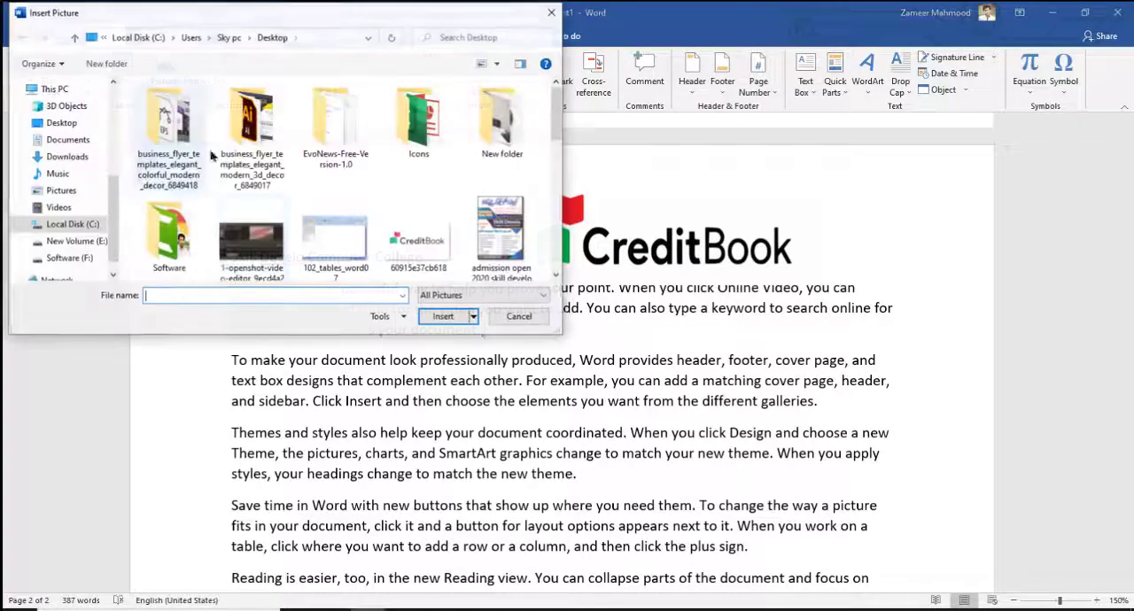
pyautogui.click(77, 242)
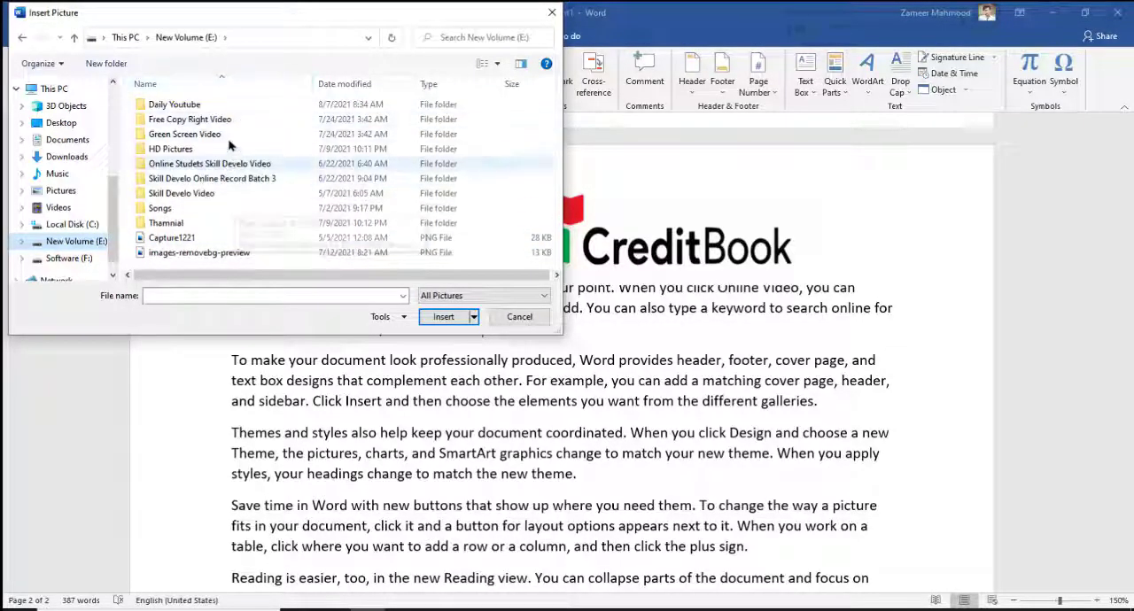
pyautogui.doubleClick(222, 106)
pyautogui.moveTo(554, 131); pyautogui.dragTo(556, 211)
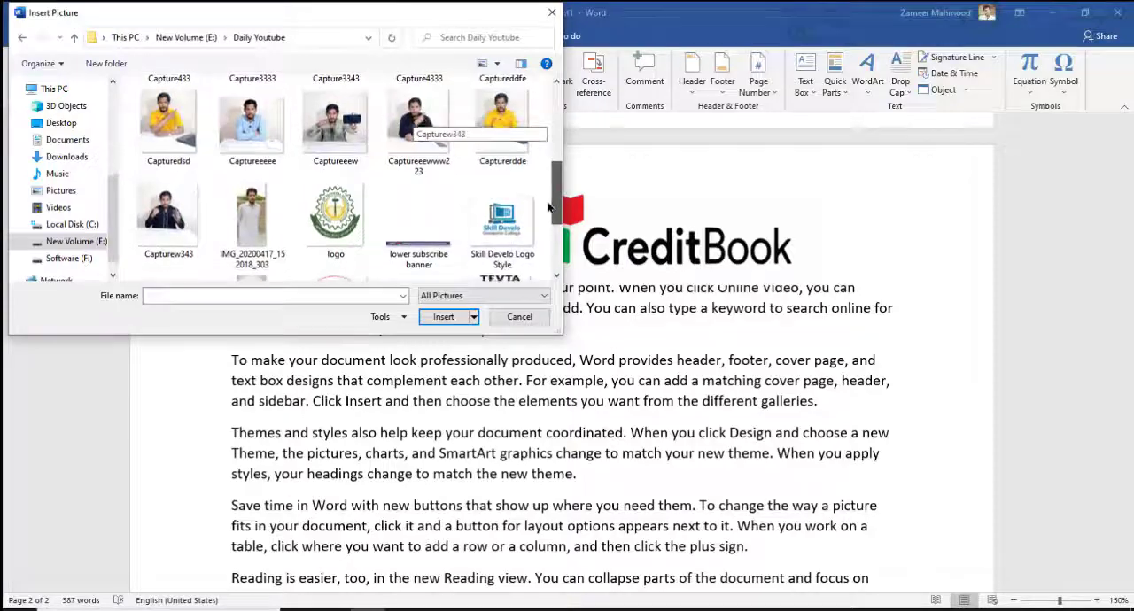
pyautogui.click(263, 144)
pyautogui.click(445, 319)
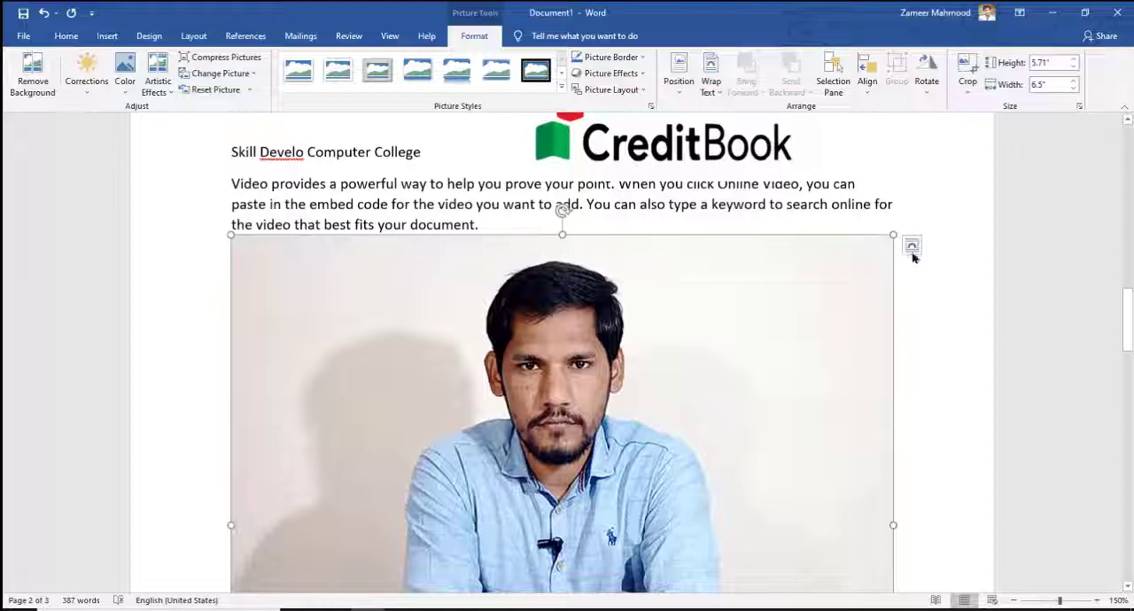
# Step: Shrink the inserted portrait picture to about 1.39" by 1.58"
pyautogui.scroll(-5, 898, 268)
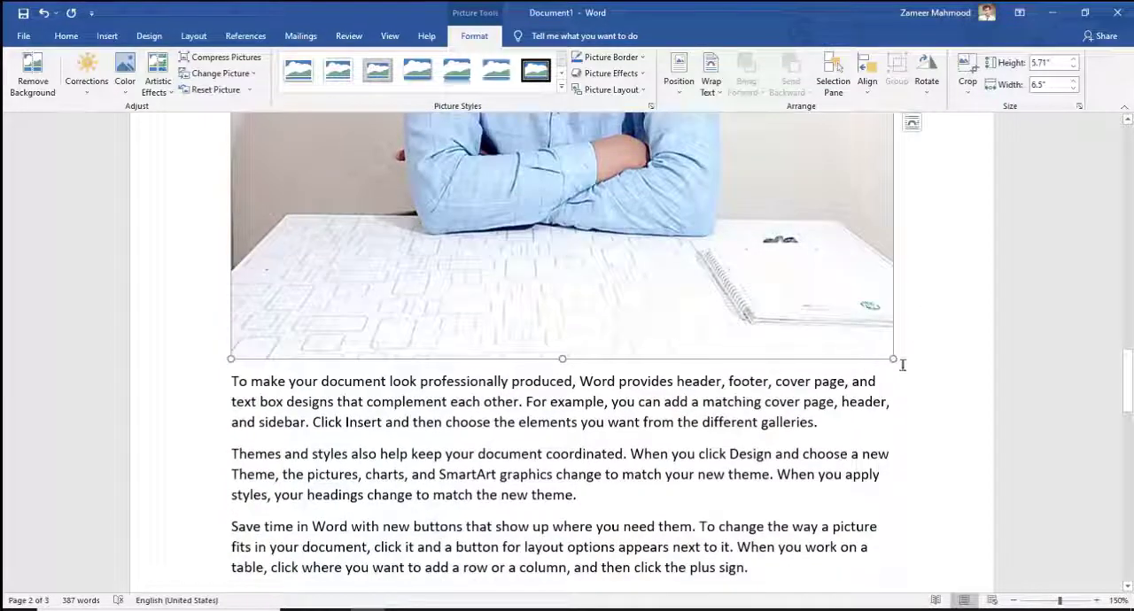
pyautogui.scroll(-5, 896, 359)
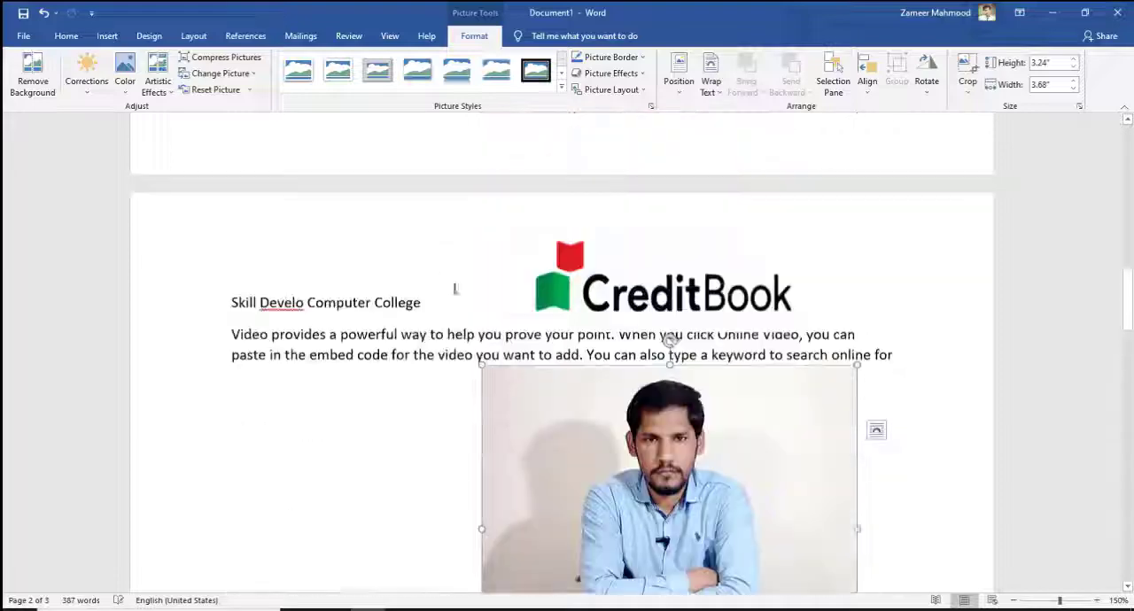
pyautogui.scroll(-4, 454, 288)
pyautogui.moveTo(856, 438); pyautogui.dragTo(643, 256)
pyautogui.moveTo(1130, 416); pyautogui.dragTo(1117, 385)
pyautogui.moveTo(604, 334); pyautogui.dragTo(591, 356)
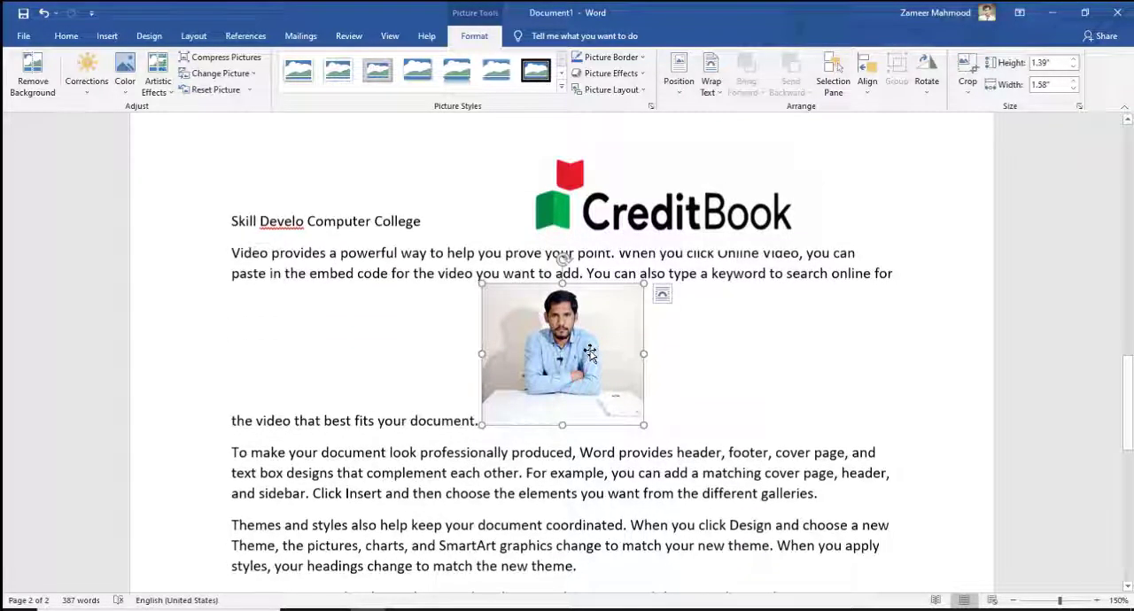
# Step: Set the portrait's text wrapping to In Front of Text and shift it slightly up and to the right
pyautogui.rightClick(532, 321)
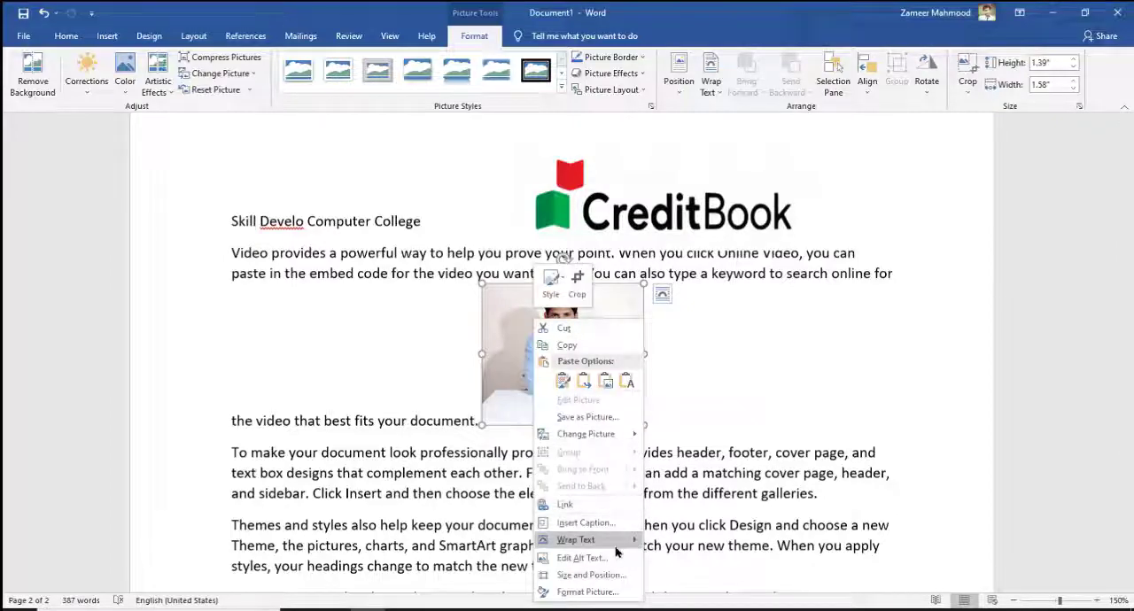
pyautogui.moveTo(619, 542)
pyautogui.click(695, 507)
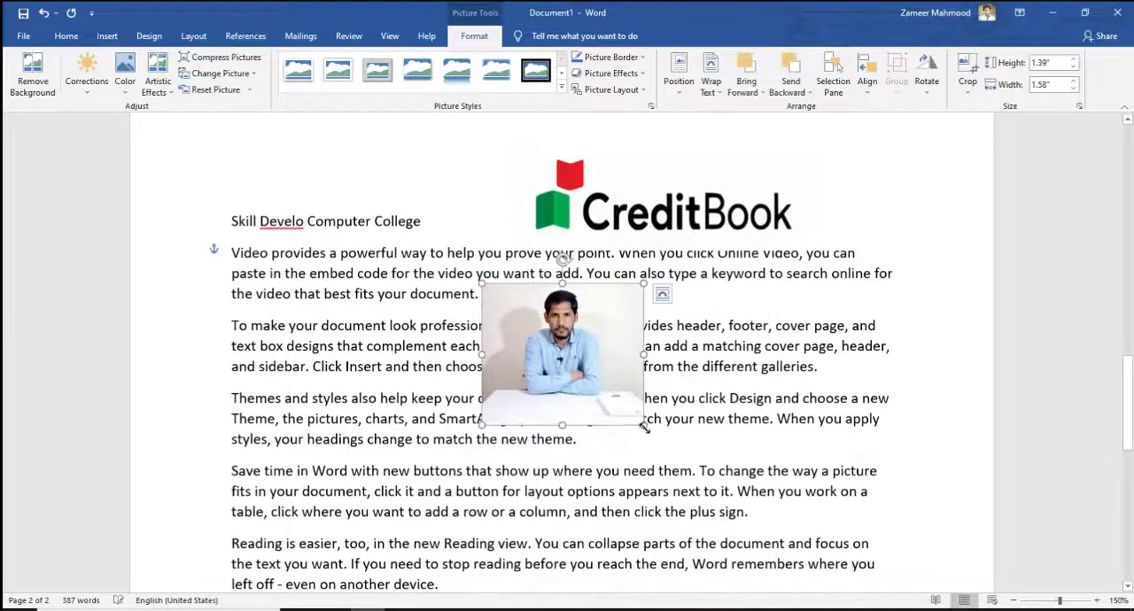
pyautogui.moveTo(598, 391); pyautogui.dragTo(602, 363)
# Step: Apply Top and Bottom wrapping to the portrait, enlarge it to about 2.29" by 2.6" and move it toward the right margin
pyautogui.rightClick(602, 364)
pyautogui.moveTo(669, 300)
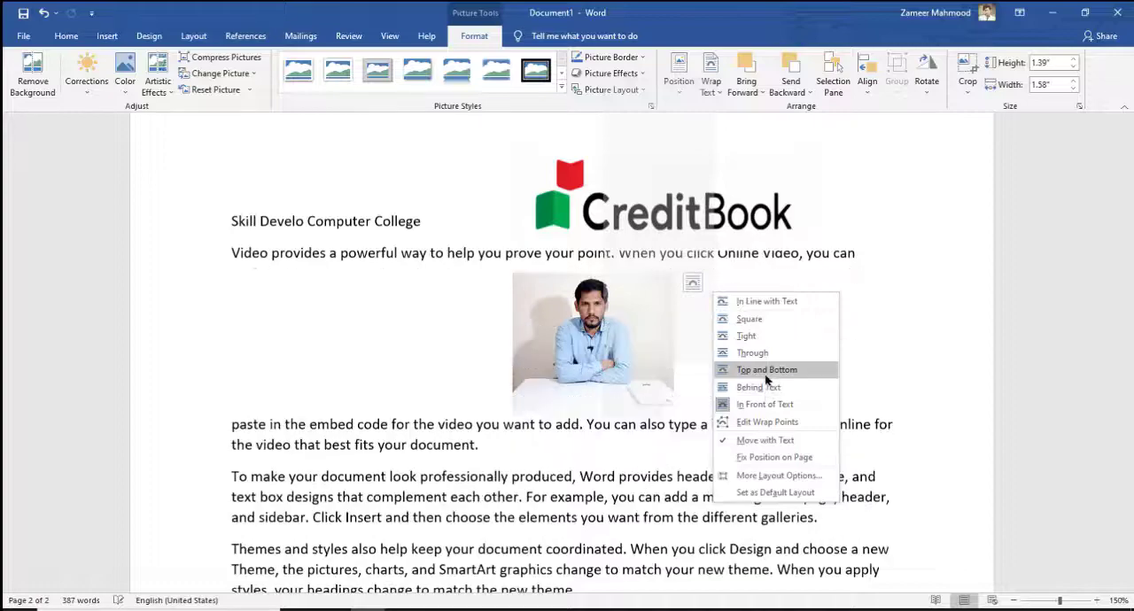
pyautogui.click(766, 369)
pyautogui.moveTo(673, 414); pyautogui.dragTo(779, 504)
pyautogui.moveTo(686, 382); pyautogui.dragTo(764, 383)
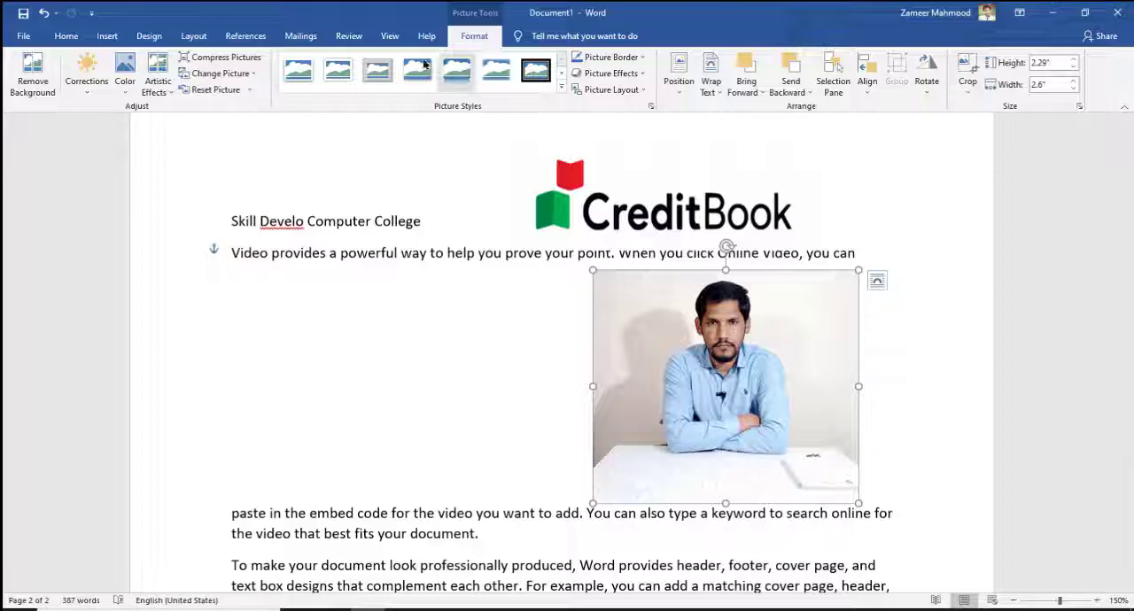
# Step: Try Remove Background on the portrait picture and leave without keeping the removal
pyautogui.click(615, 188)
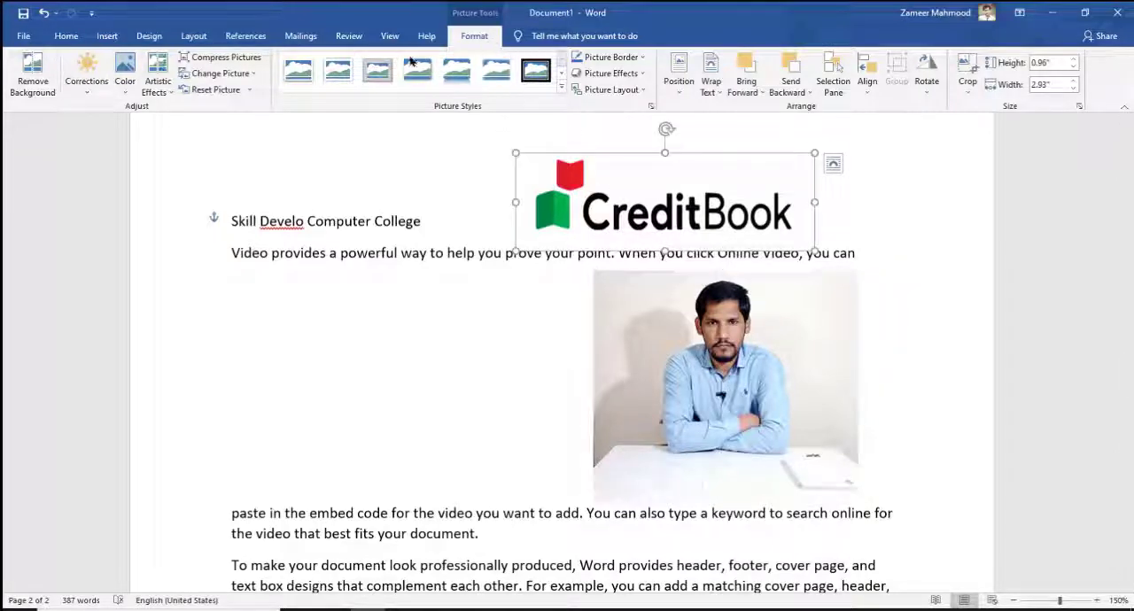
pyautogui.click(679, 332)
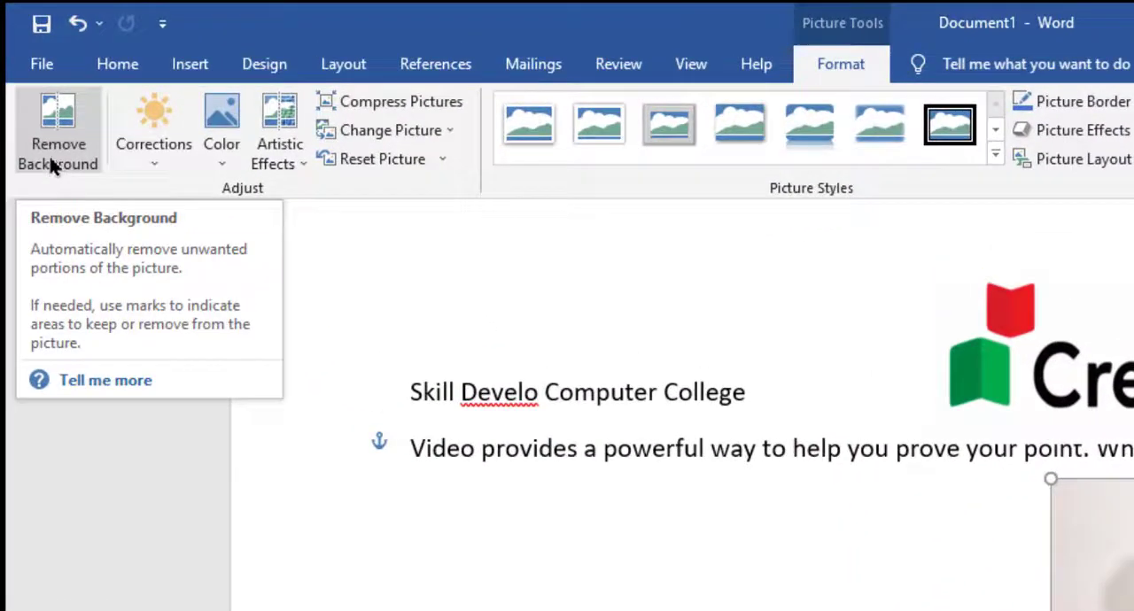
pyautogui.click(53, 160)
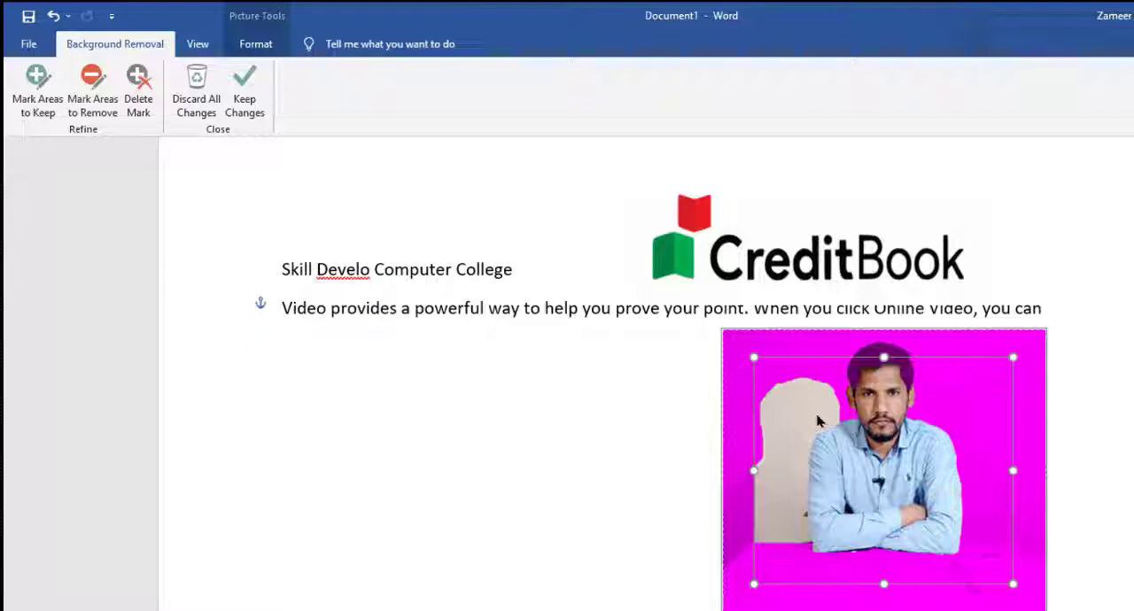
pyautogui.press('Escape')
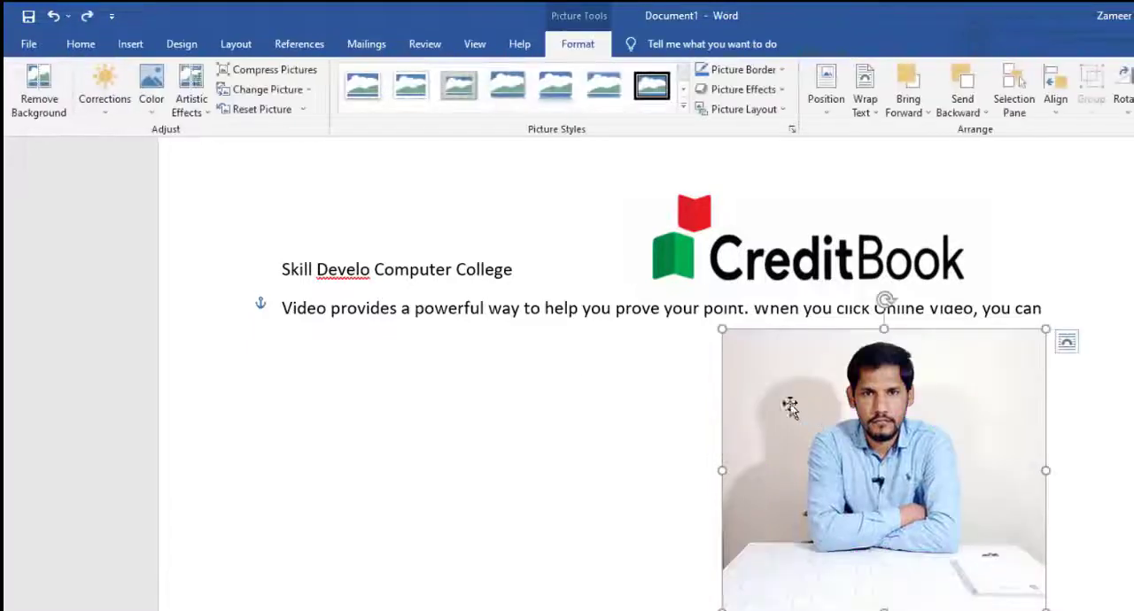
# Step: Try the Soften: 25% correction on the portrait together with a brighter, lowest-contrast Brightness/Contrast preset
pyautogui.click(105, 106)
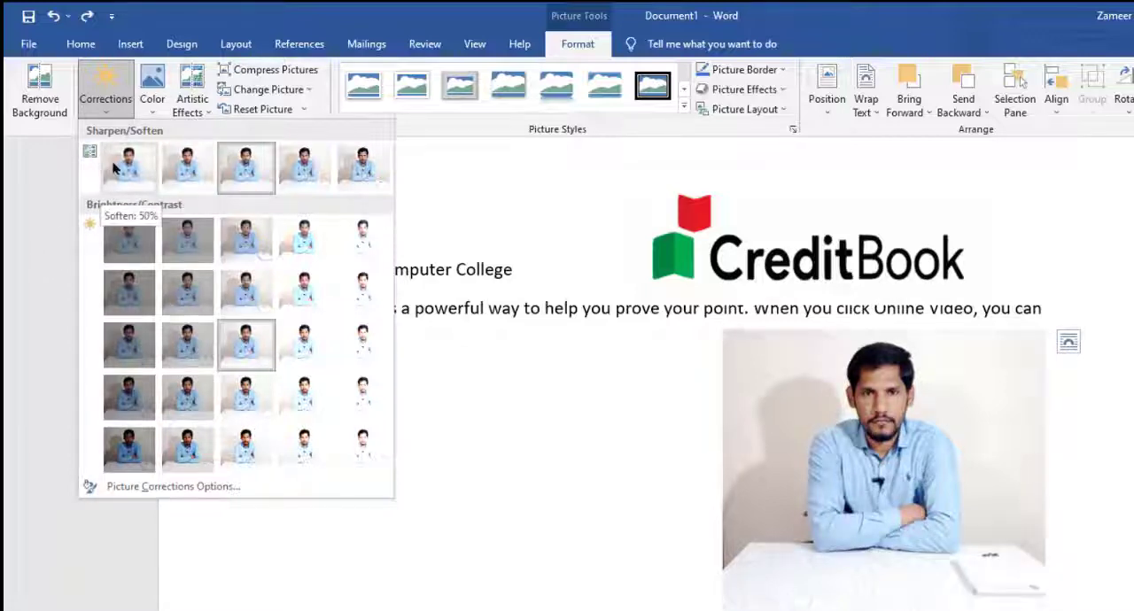
pyautogui.click(200, 176)
pyautogui.click(120, 103)
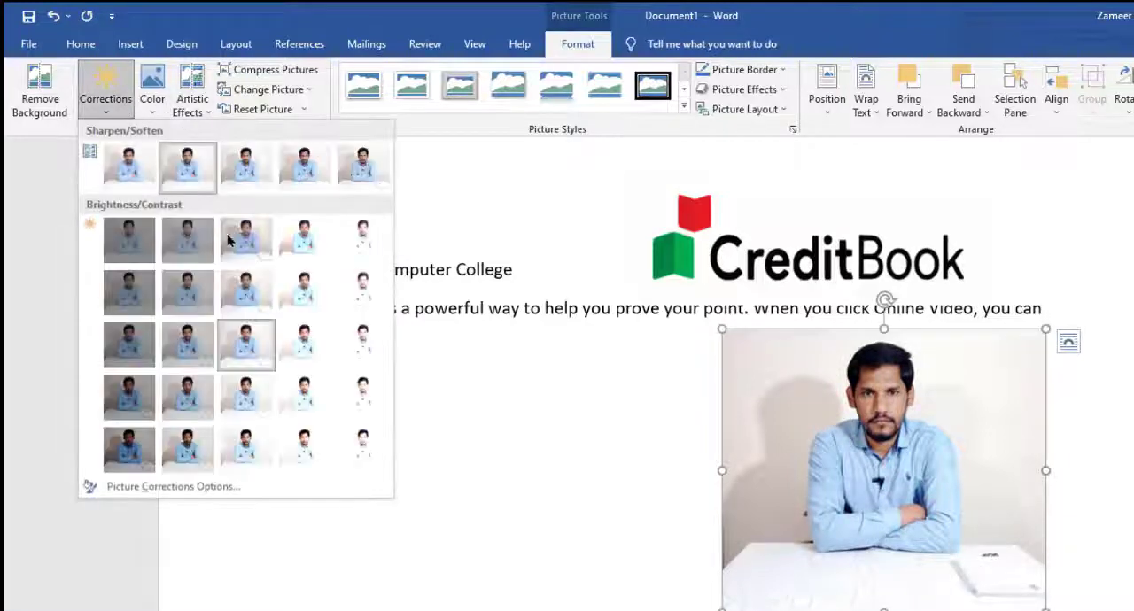
pyautogui.click(299, 248)
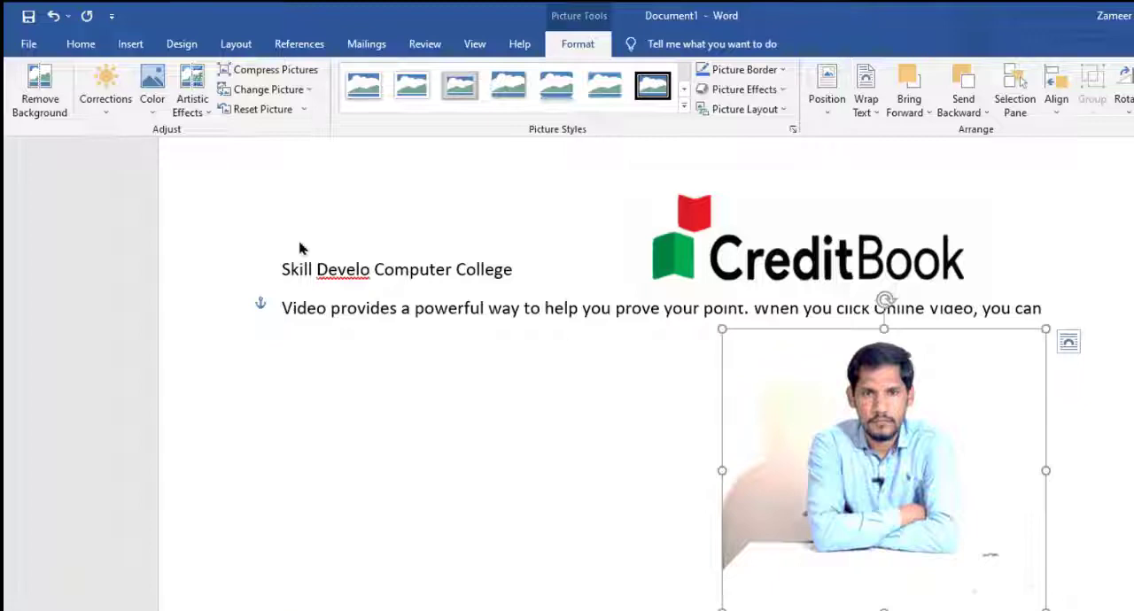
# Step: Try a brighter, highest-contrast preset on the portrait together with the strongest Soften correction
pyautogui.click(106, 97)
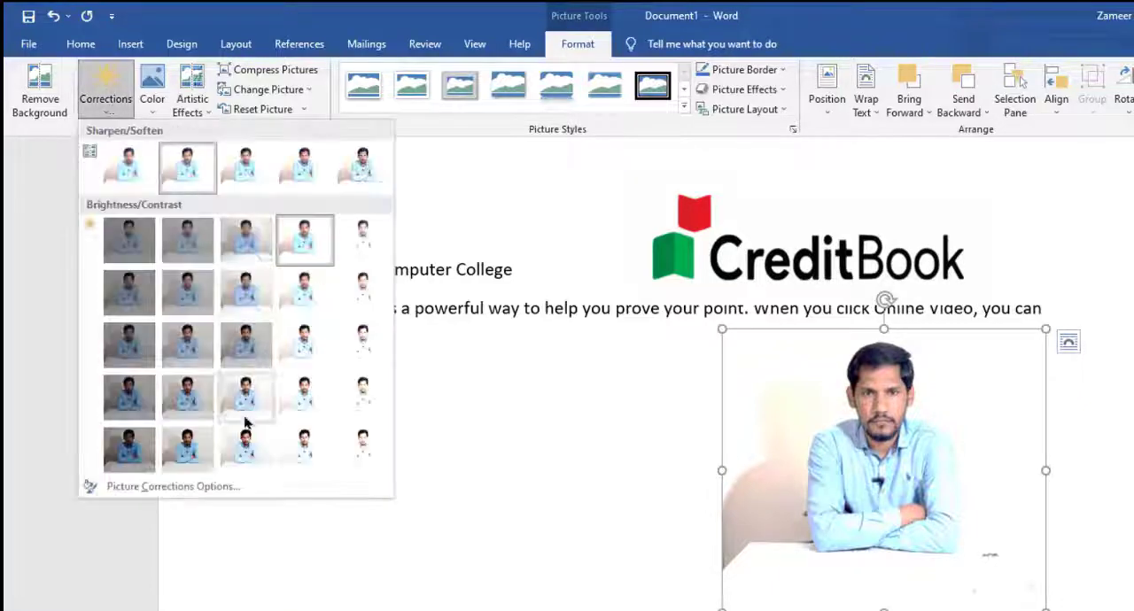
pyautogui.click(300, 450)
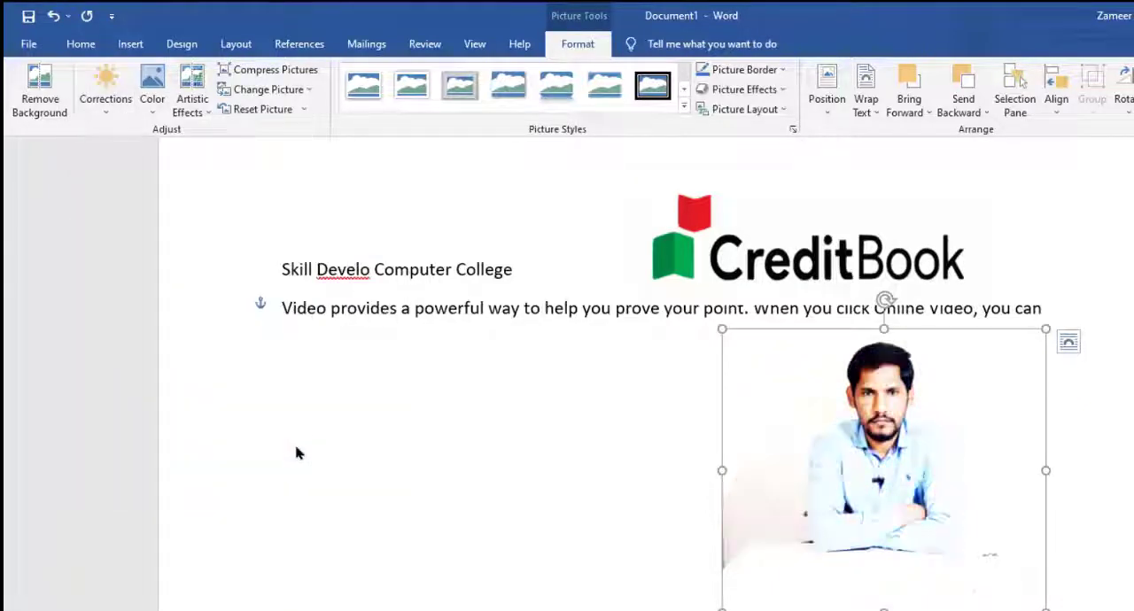
pyautogui.click(111, 112)
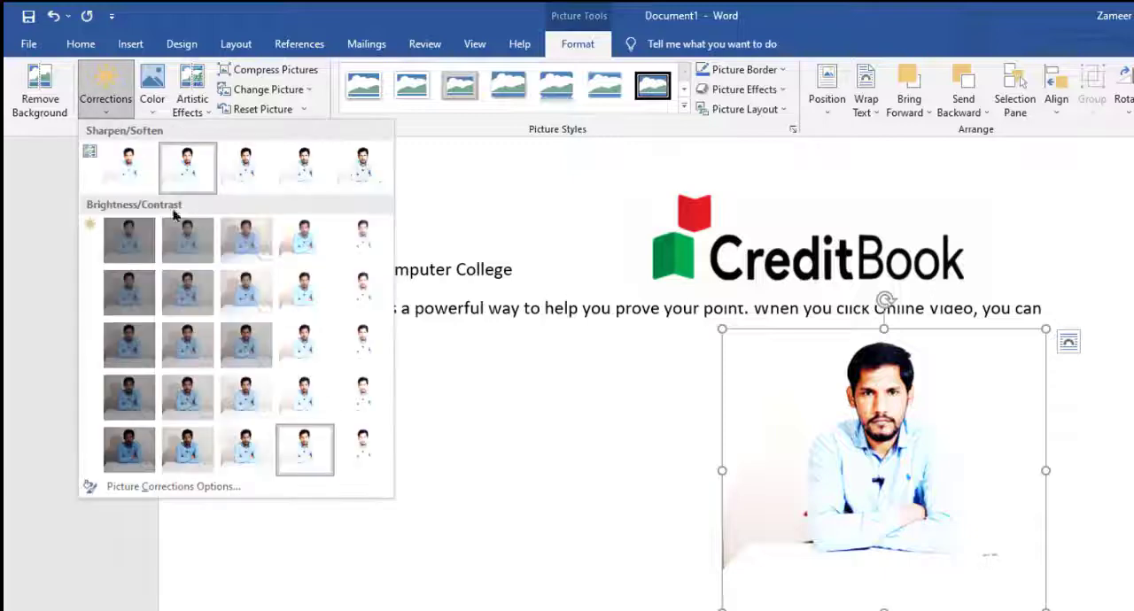
pyautogui.click(117, 168)
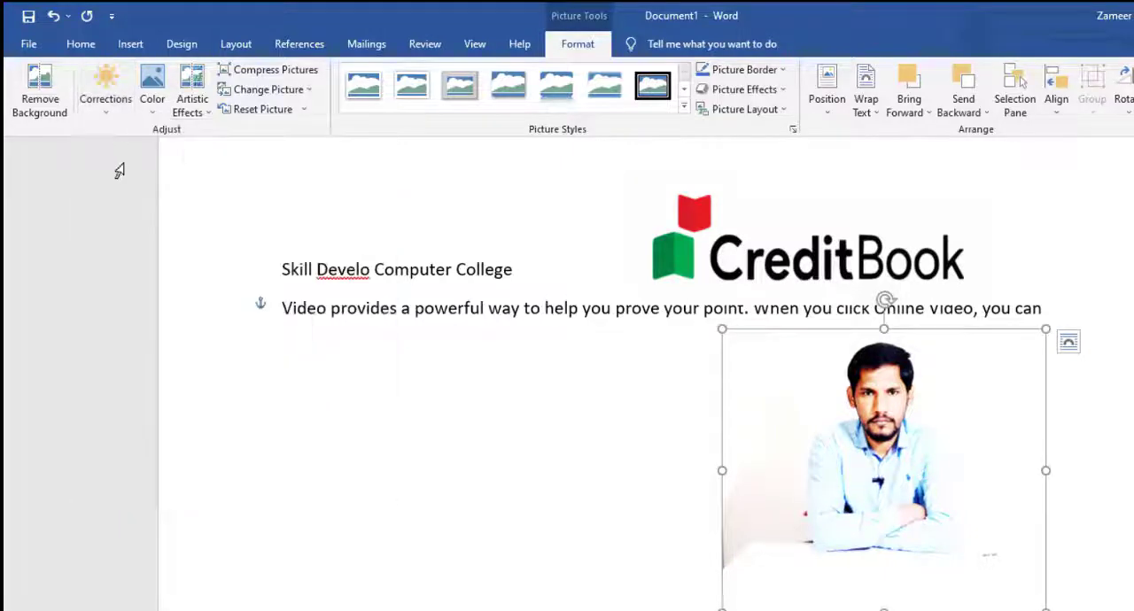
pyautogui.click(109, 97)
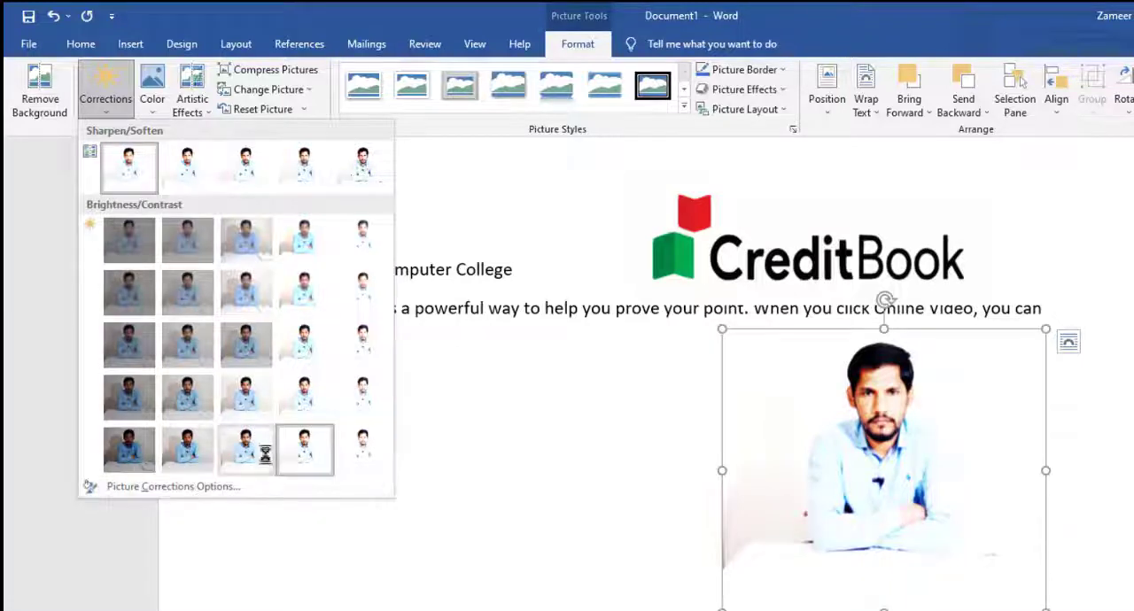
pyautogui.click(297, 454)
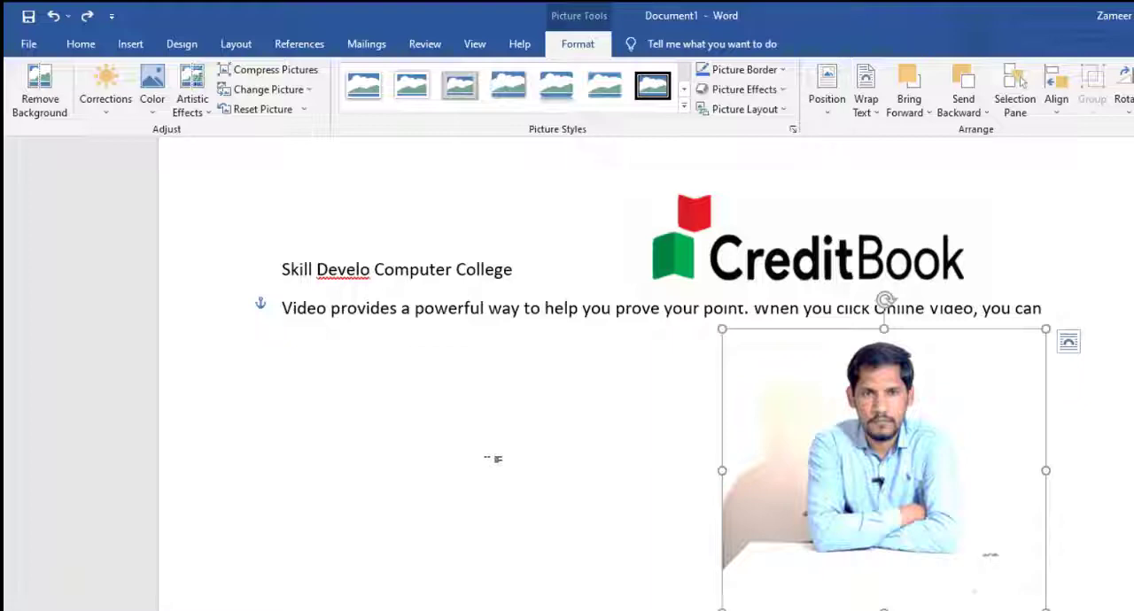
# Step: Preview the Orange, Accent color 2 Light recolor and the artistic effects on the portrait without applying any
pyautogui.click(151, 95)
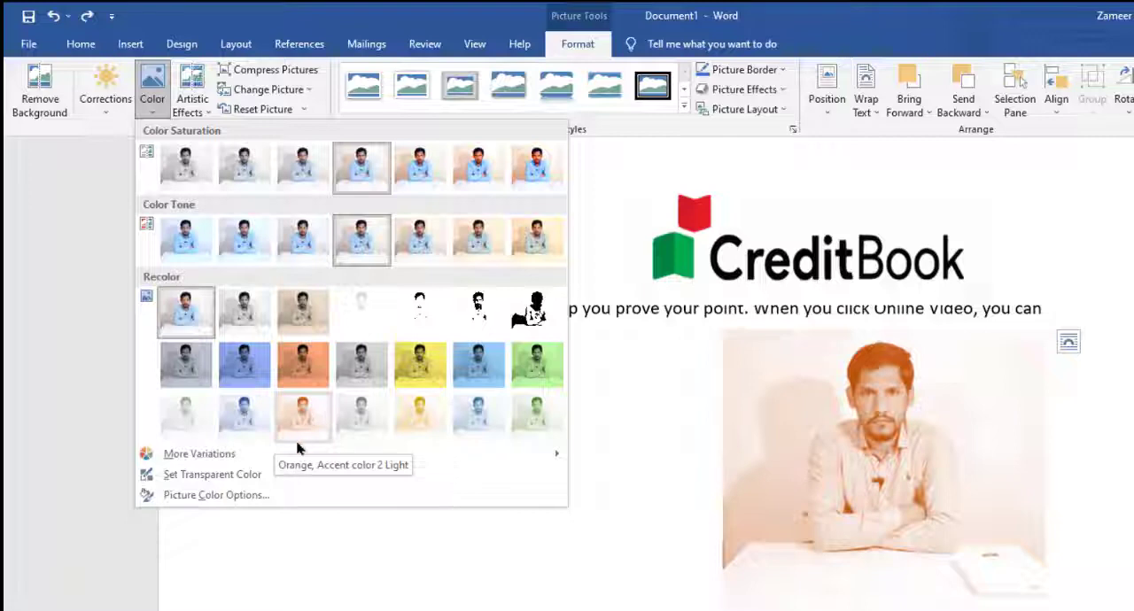
pyautogui.click(90, 210)
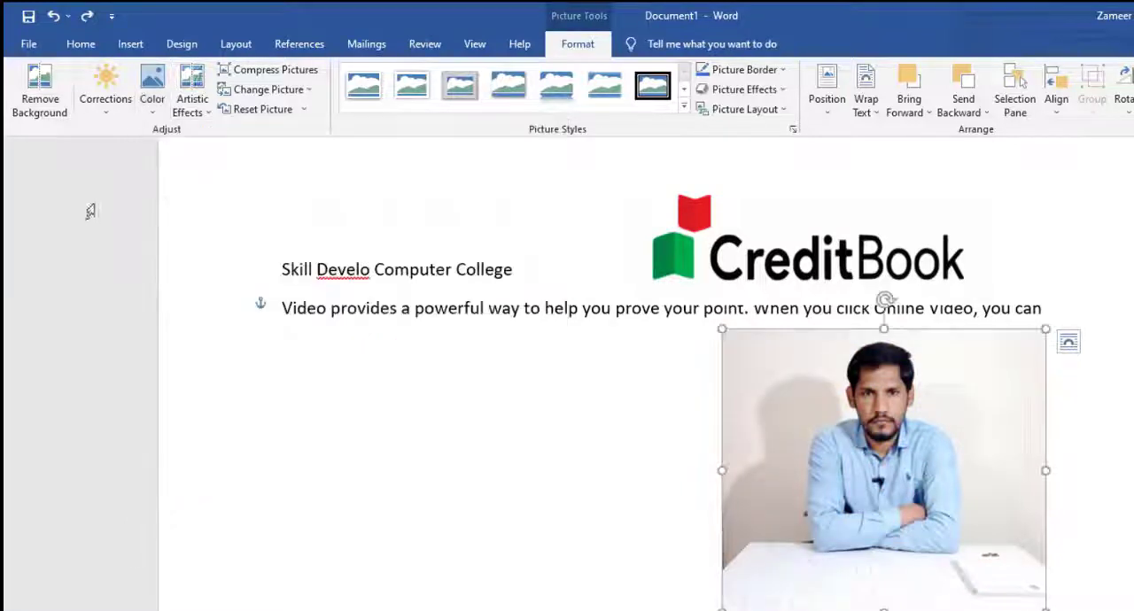
pyautogui.click(200, 117)
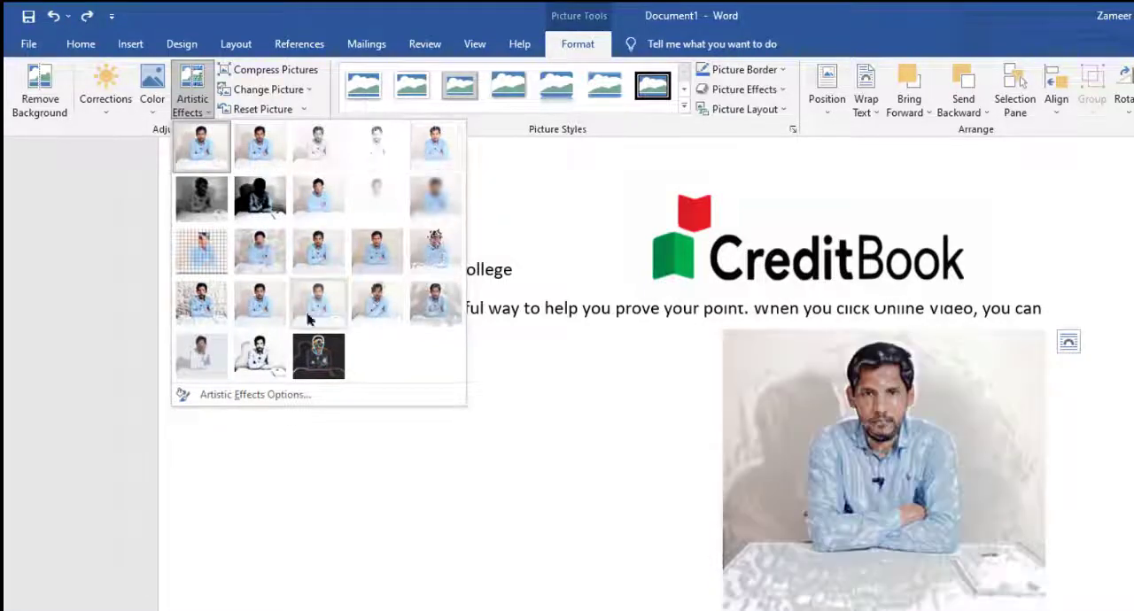
pyautogui.click(98, 304)
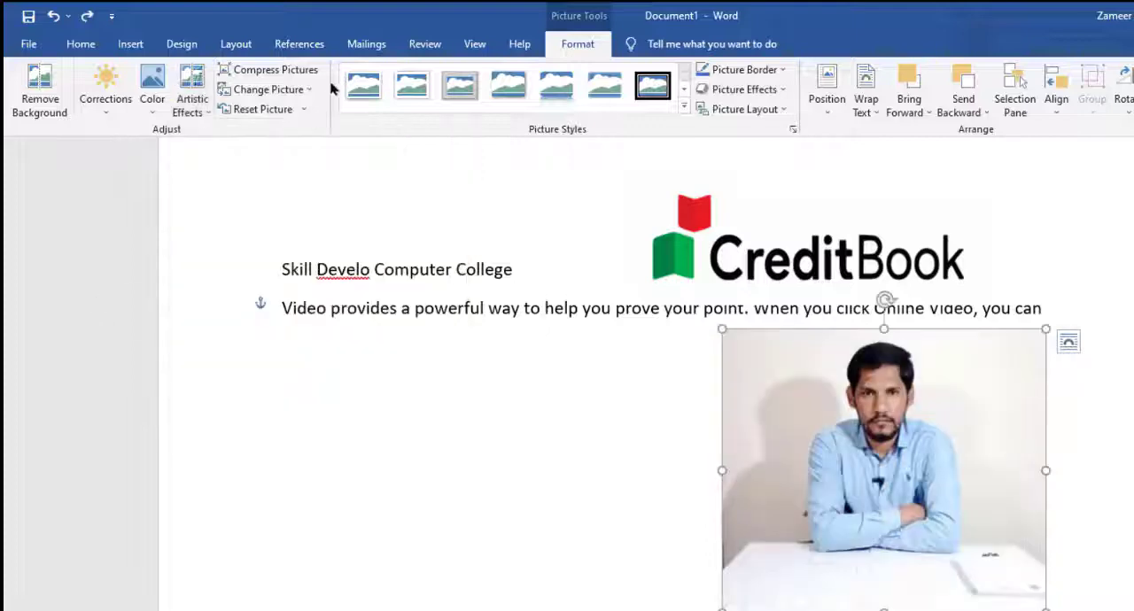
# Step: Review the Compress Pictures options for the portrait and leave without compressing
pyautogui.click(284, 76)
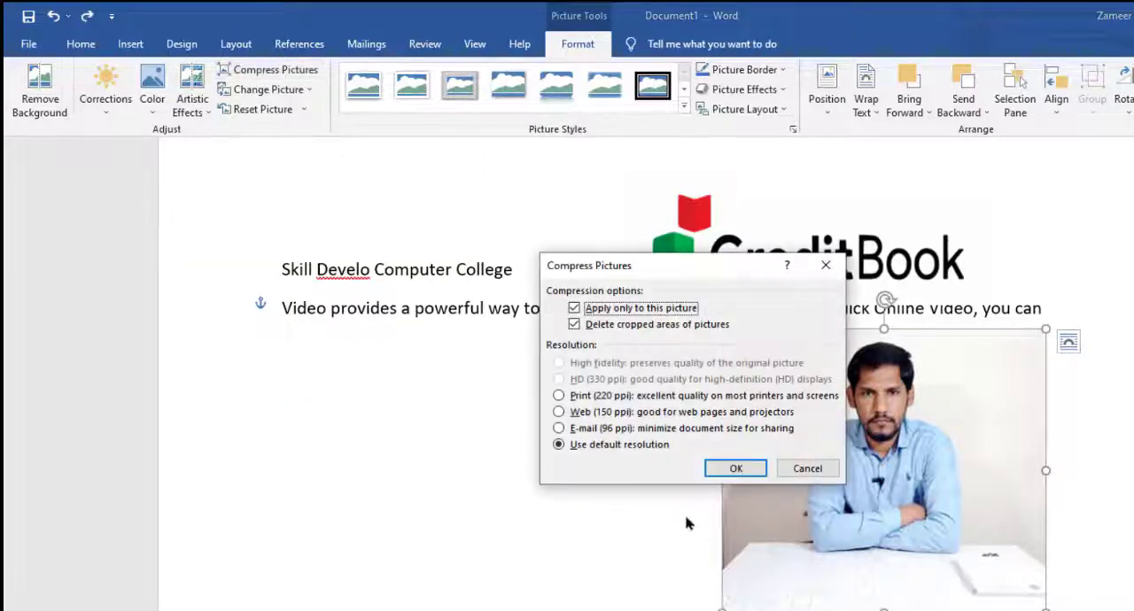
pyautogui.click(824, 468)
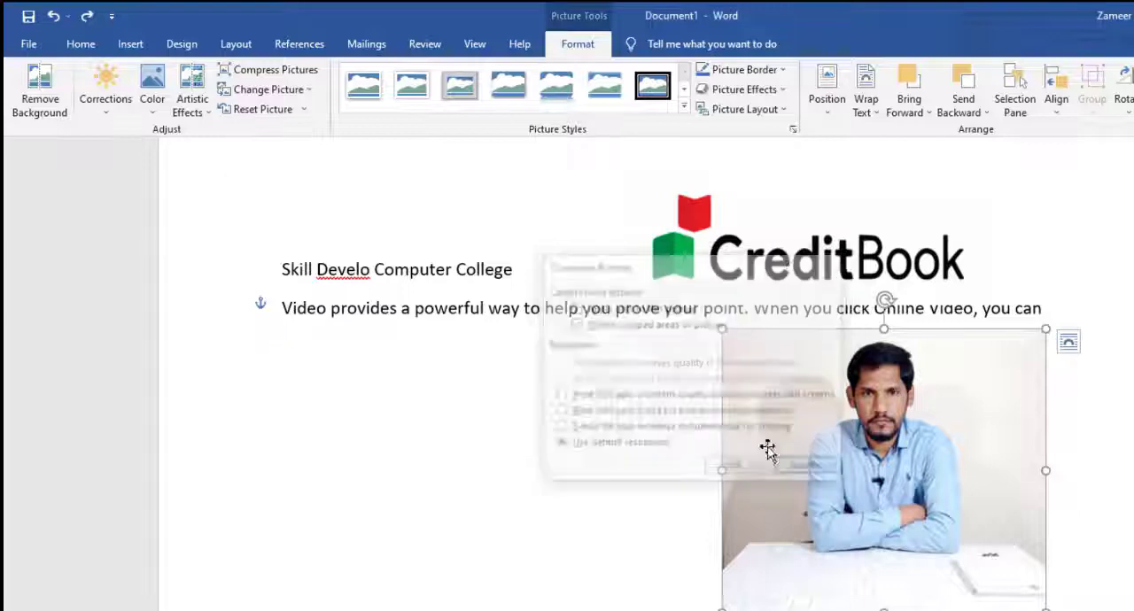
# Step: Replace the portrait picture with the file Capture343 from the Daily Youtube folder
pyautogui.click(305, 92)
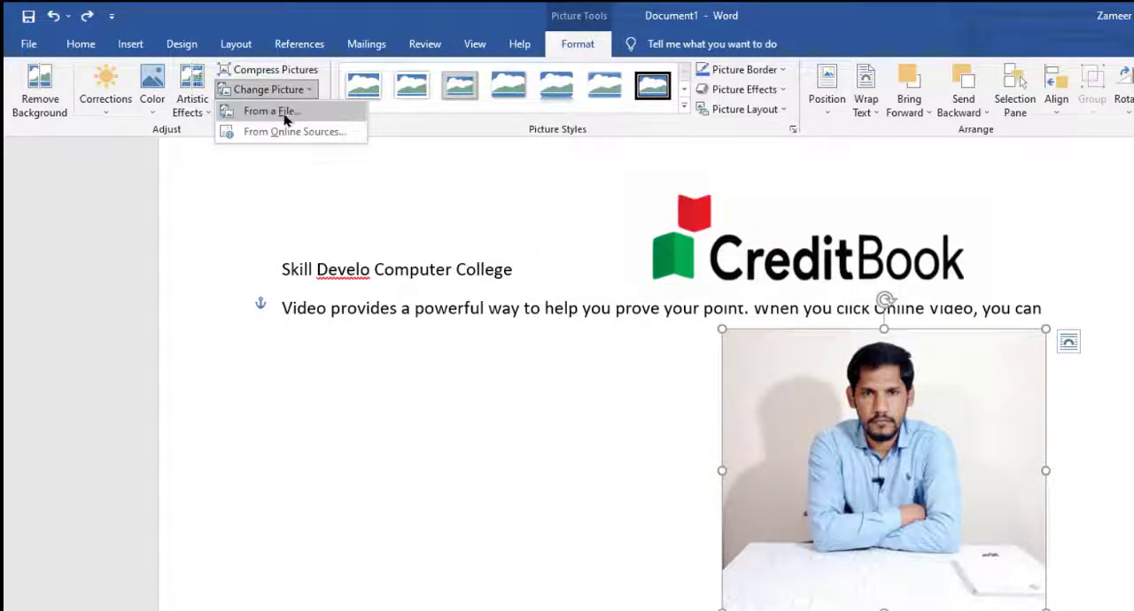
pyautogui.click(285, 114)
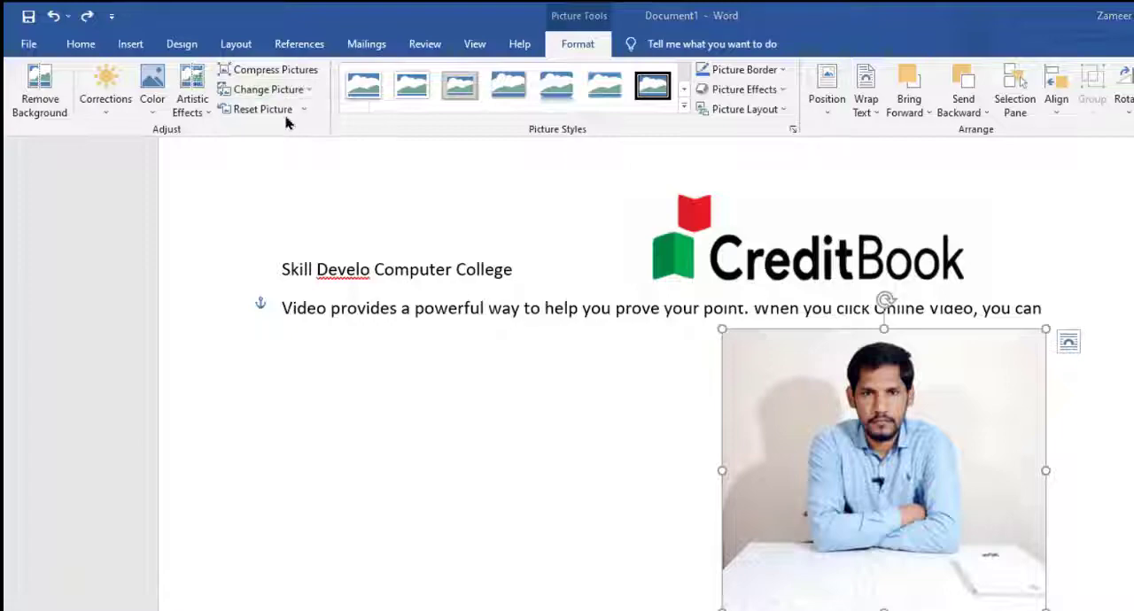
pyautogui.click(612, 248)
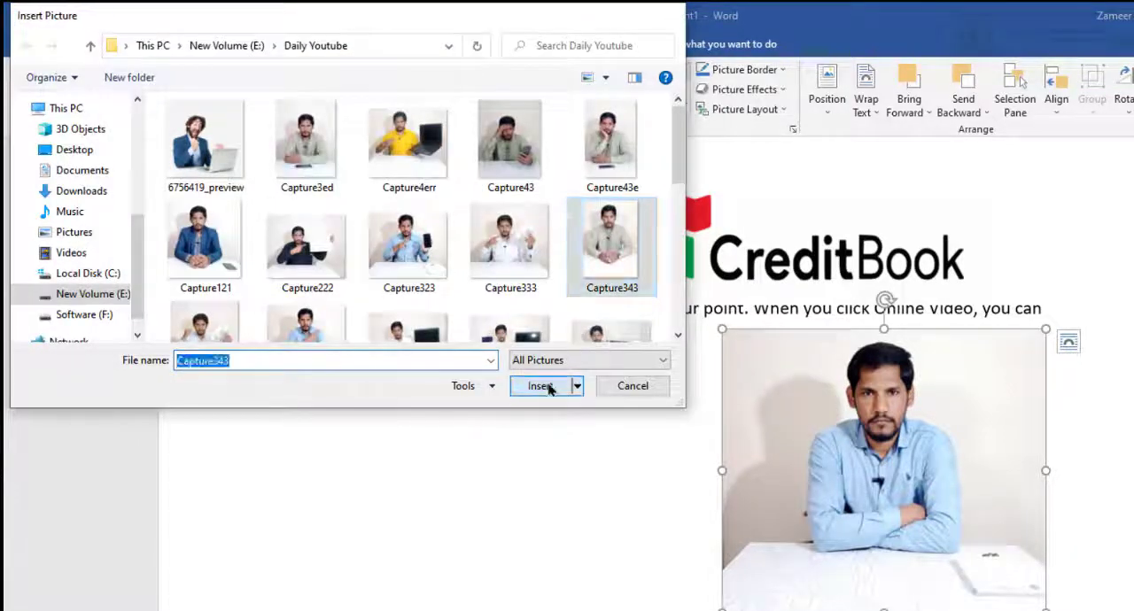
pyautogui.click(541, 386)
# Step: Widen the new portrait on both sides and move it slightly toward the page's right margin
pyautogui.moveTo(783, 606); pyautogui.dragTo(744, 610)
pyautogui.moveTo(983, 610); pyautogui.dragTo(1022, 610)
pyautogui.moveTo(923, 543)
pyautogui.mouseDown()
pyautogui.moveTo(942, 523)
pyautogui.moveTo(938, 537)
pyautogui.mouseUp()
pyautogui.scroll(-1, 930, 525)
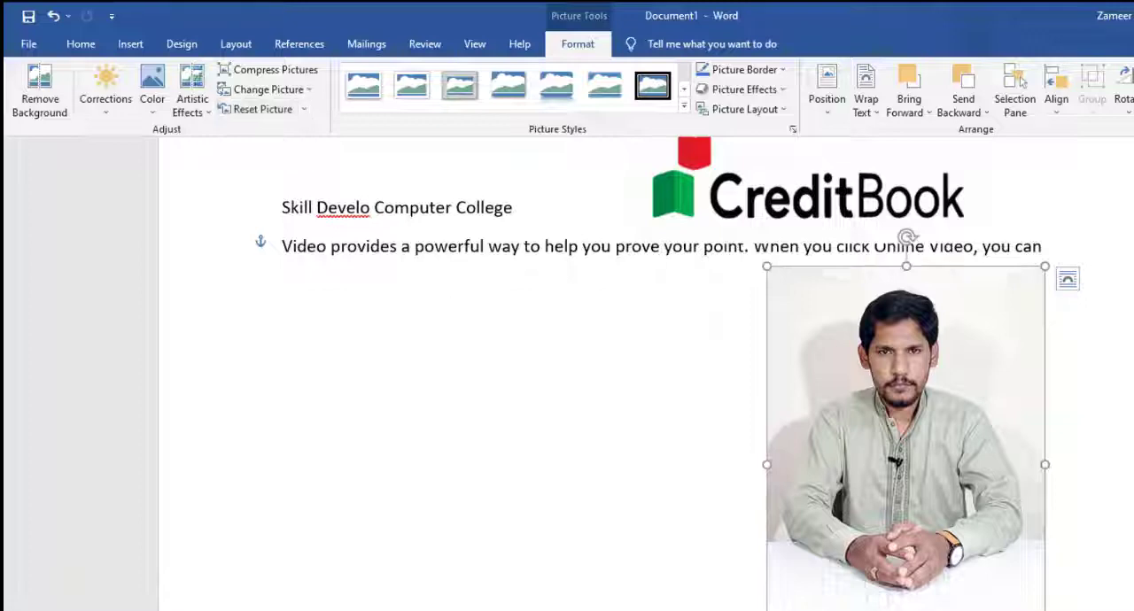
# Step: Reset the portrait picture and shrink it, keeping it below the first line of the Video paragraph
pyautogui.click(266, 110)
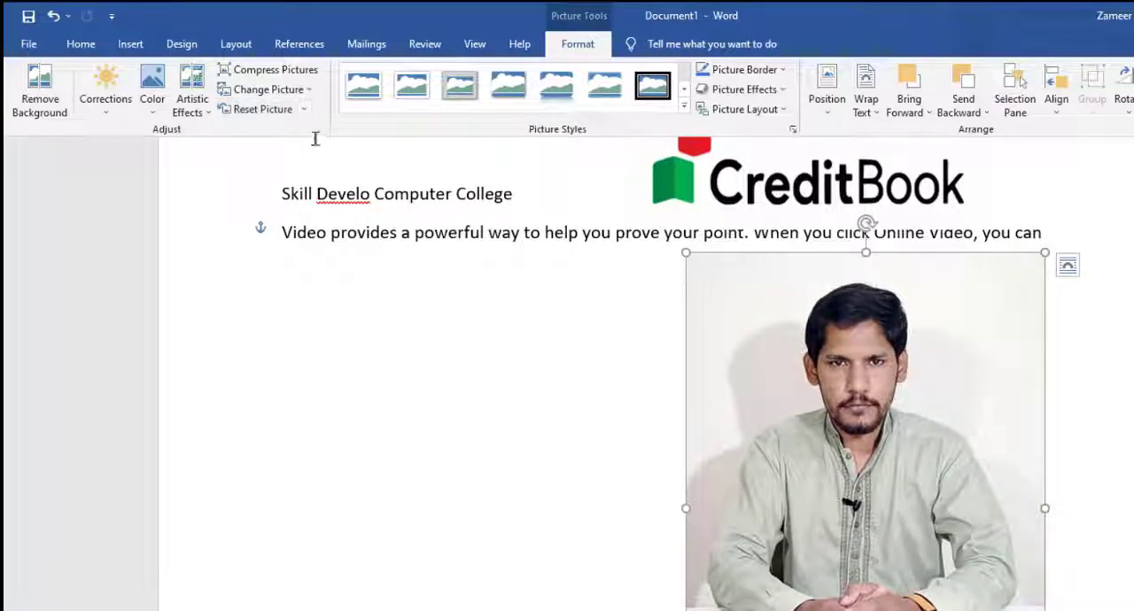
pyautogui.scroll(-3, 736, 425)
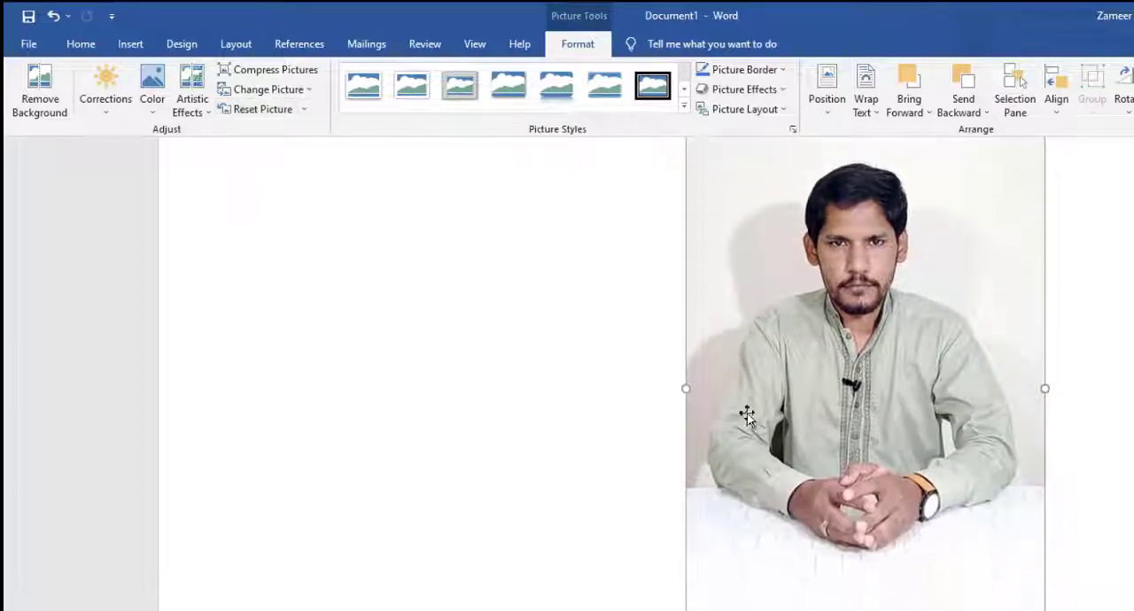
pyautogui.moveTo(685, 610); pyautogui.dragTo(861, 410)
pyautogui.scroll(5, 876, 382)
pyautogui.moveTo(844, 610); pyautogui.dragTo(821, 610)
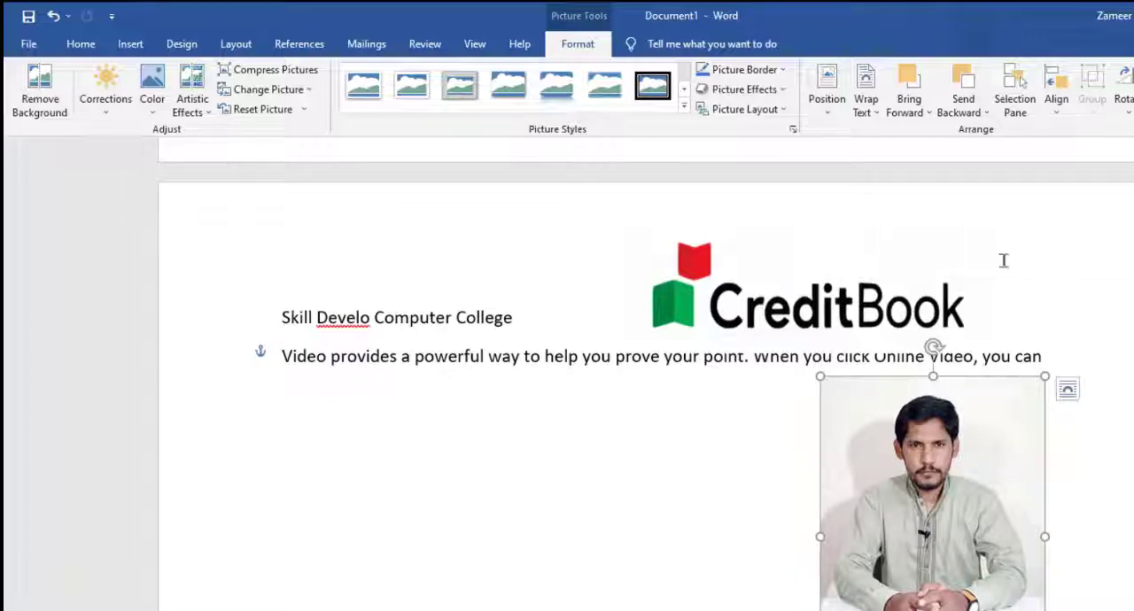
pyautogui.moveTo(820, 610)
pyautogui.mouseDown()
pyautogui.moveTo(873, 610)
pyautogui.moveTo(812, 610)
pyautogui.mouseUp()
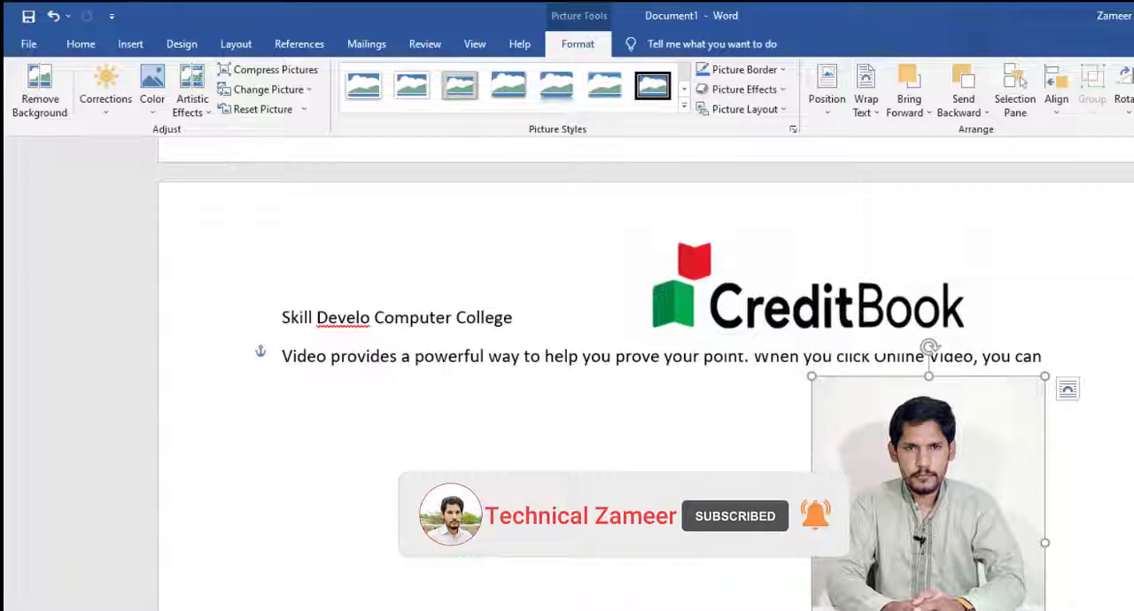
# Step: Crop the bottom of the portrait and a thin strip off its upper edge
pyautogui.click(1133, 85)
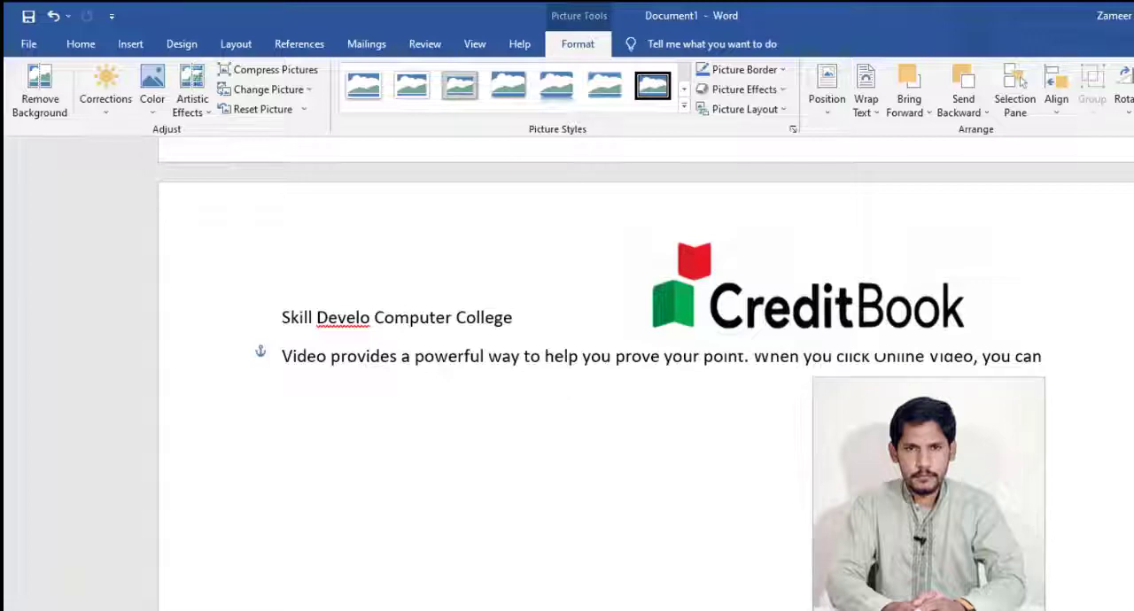
pyautogui.moveTo(928, 610); pyautogui.dragTo(926, 610)
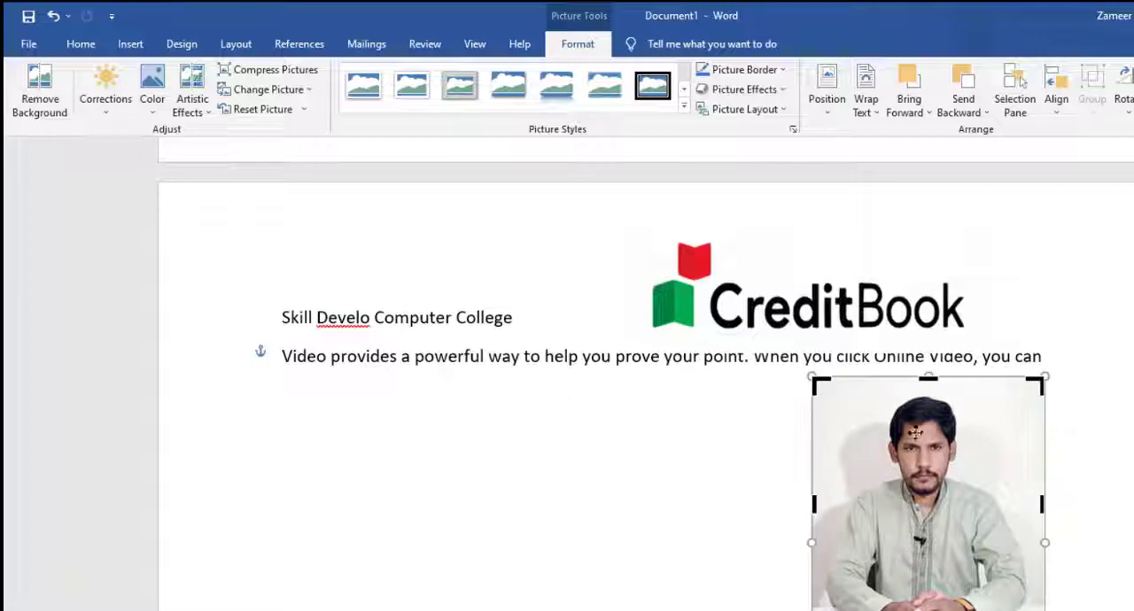
pyautogui.moveTo(928, 377); pyautogui.dragTo(928, 396)
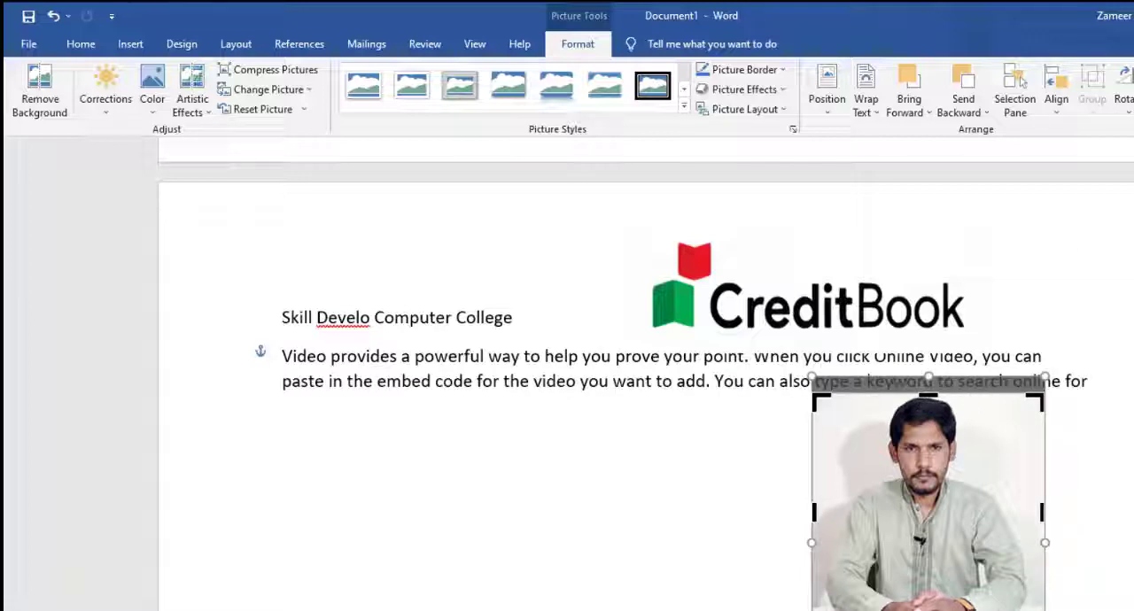
pyautogui.press('Escape')
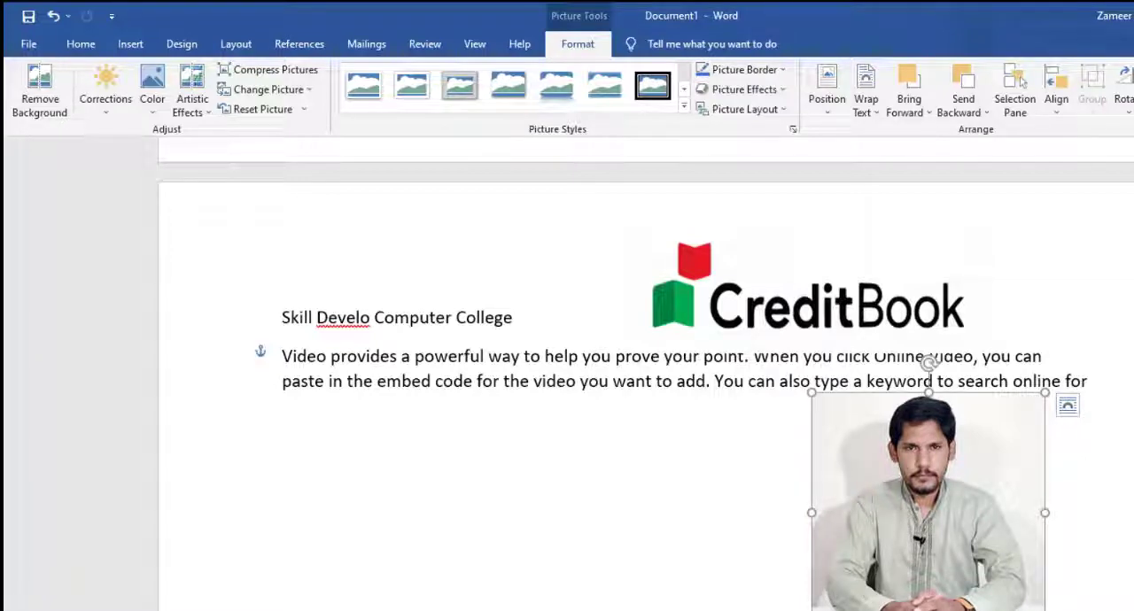
# Step: Try cropping the portrait to an oval shape and shrinking it slightly, and undo both changes
pyautogui.moveTo(1133, 152)
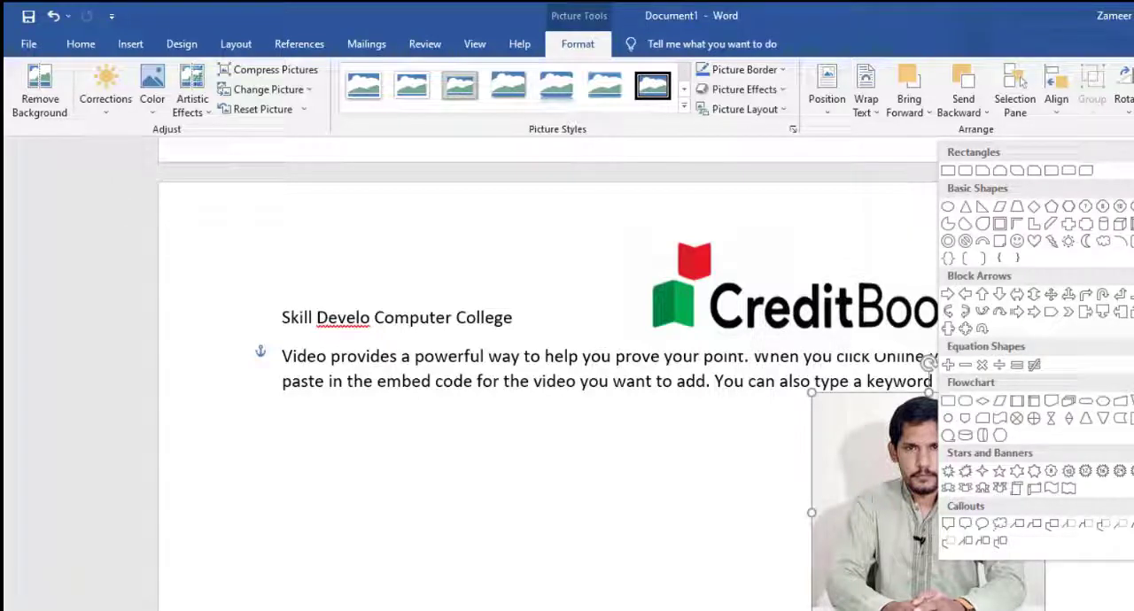
pyautogui.click(947, 209)
pyautogui.click(635, 562)
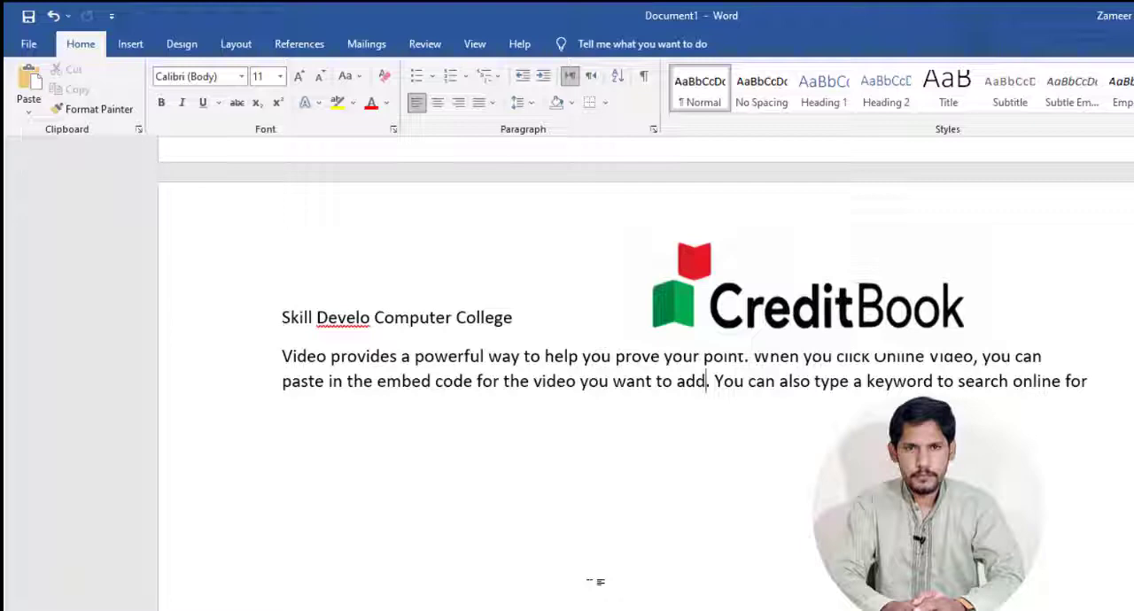
pyautogui.click(985, 509)
pyautogui.moveTo(1044, 610); pyautogui.dragTo(1021, 603)
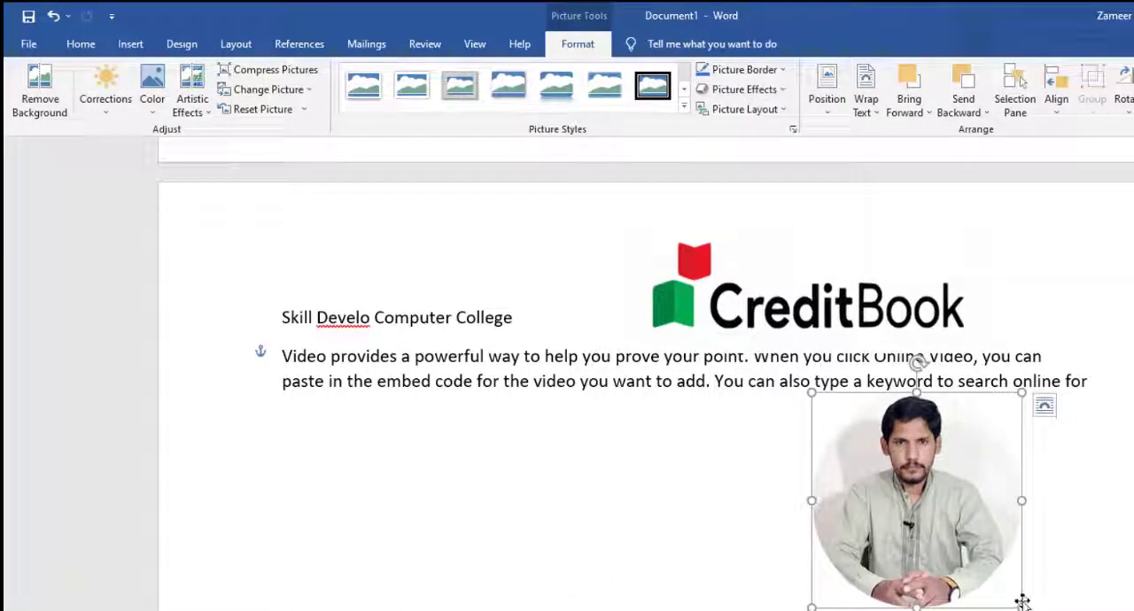
pyautogui.hotkey('ctrl', 'z')
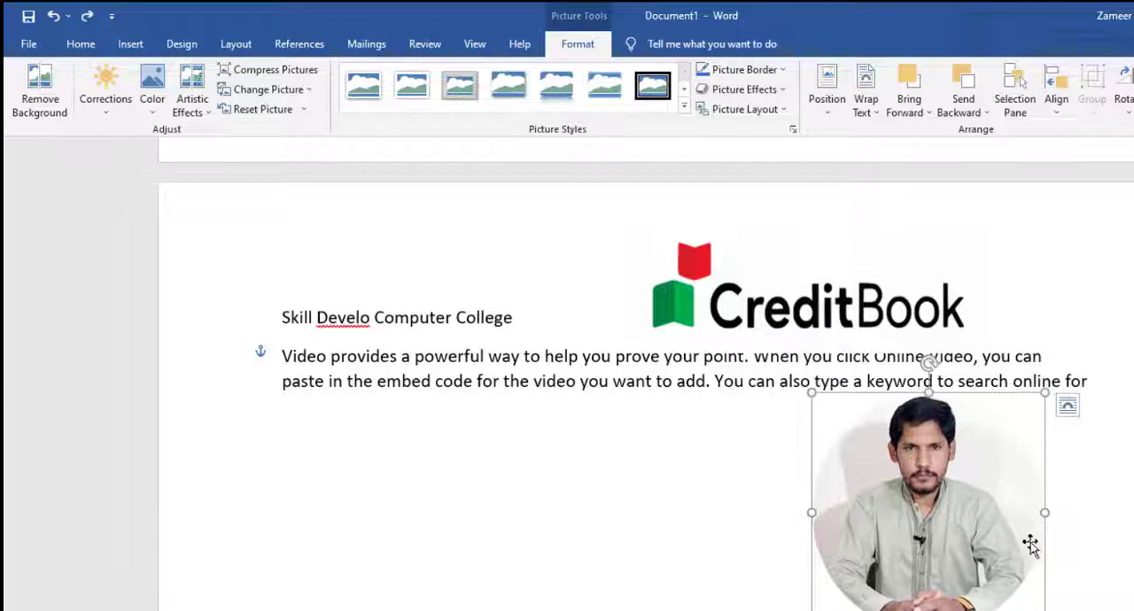
pyautogui.hotkey('ctrl', 'z')
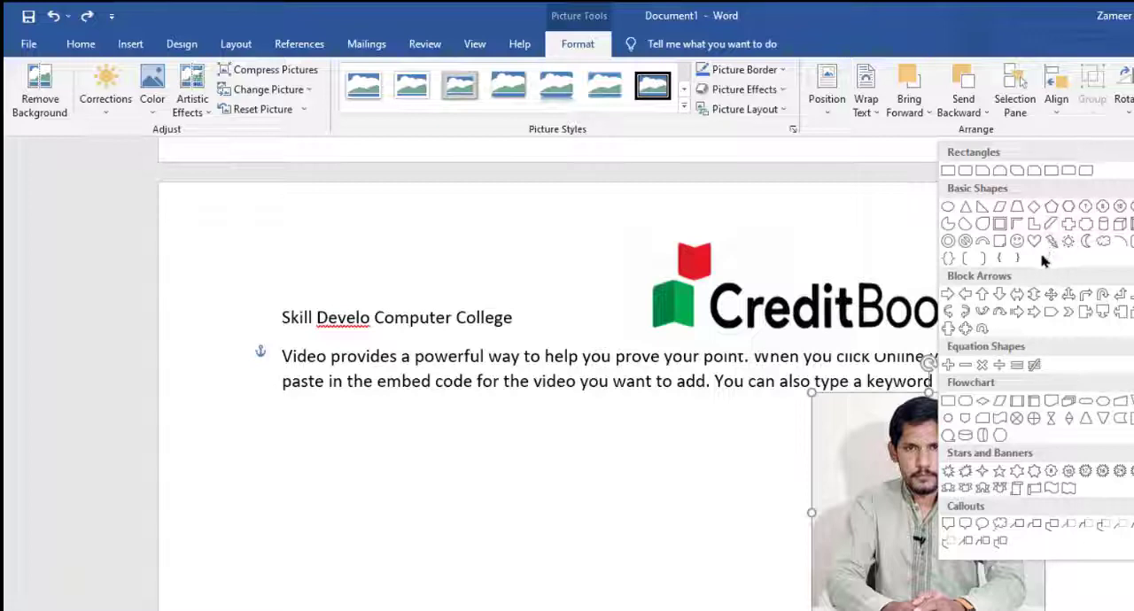
# Step: Try the moon crop shape and the Fit crop option on the portrait, undoing each one
pyautogui.click(1085, 244)
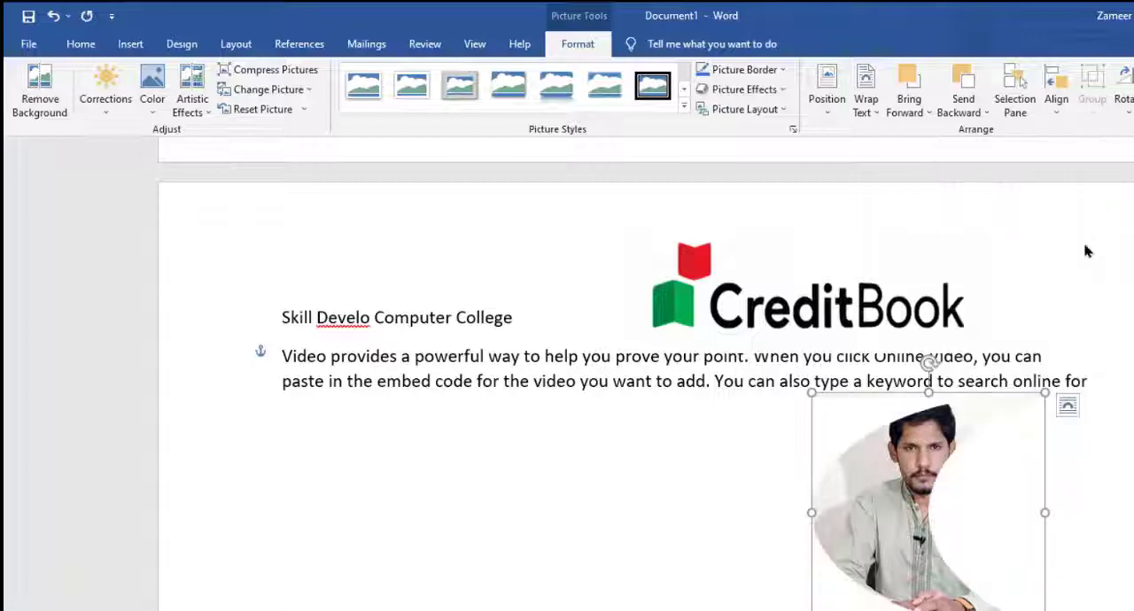
pyautogui.hotkey('ctrl', 'z')
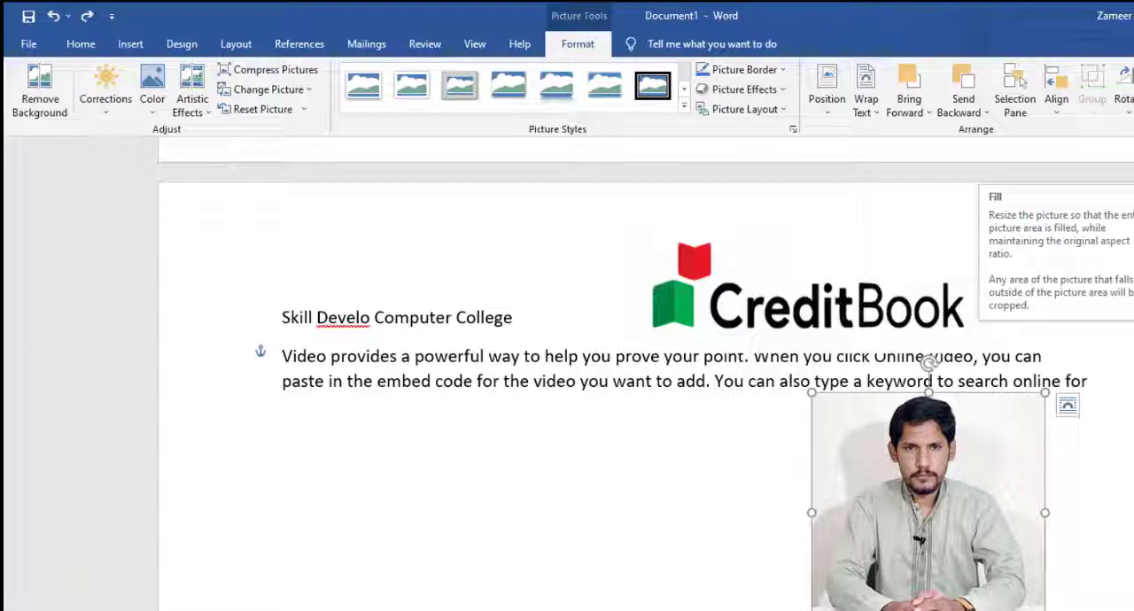
pyautogui.click(1133, 213)
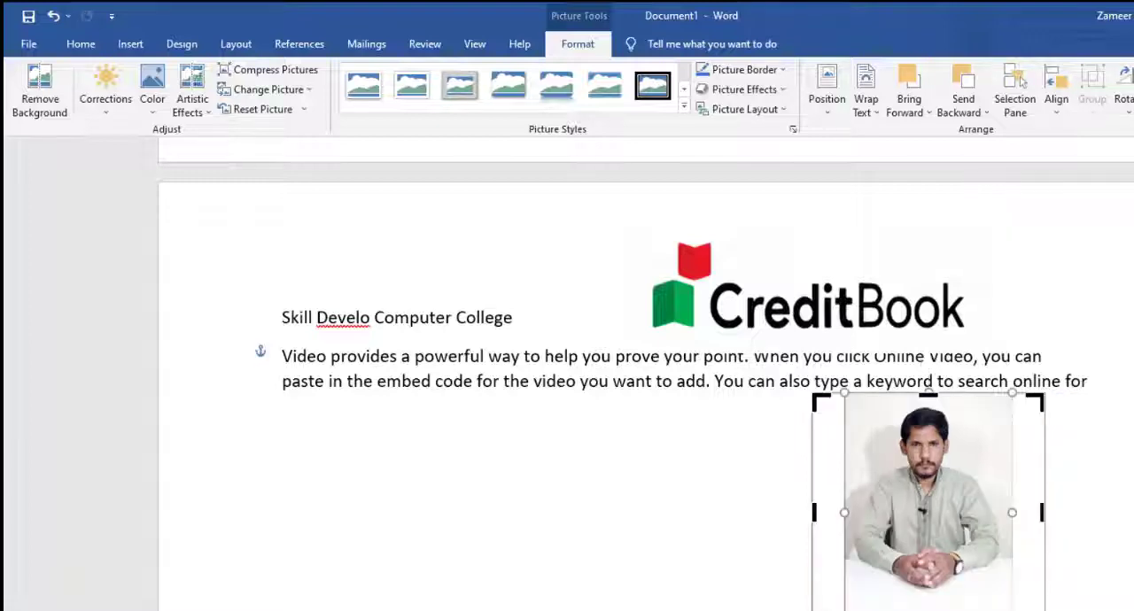
pyautogui.hotkey('ctrl', 'z')
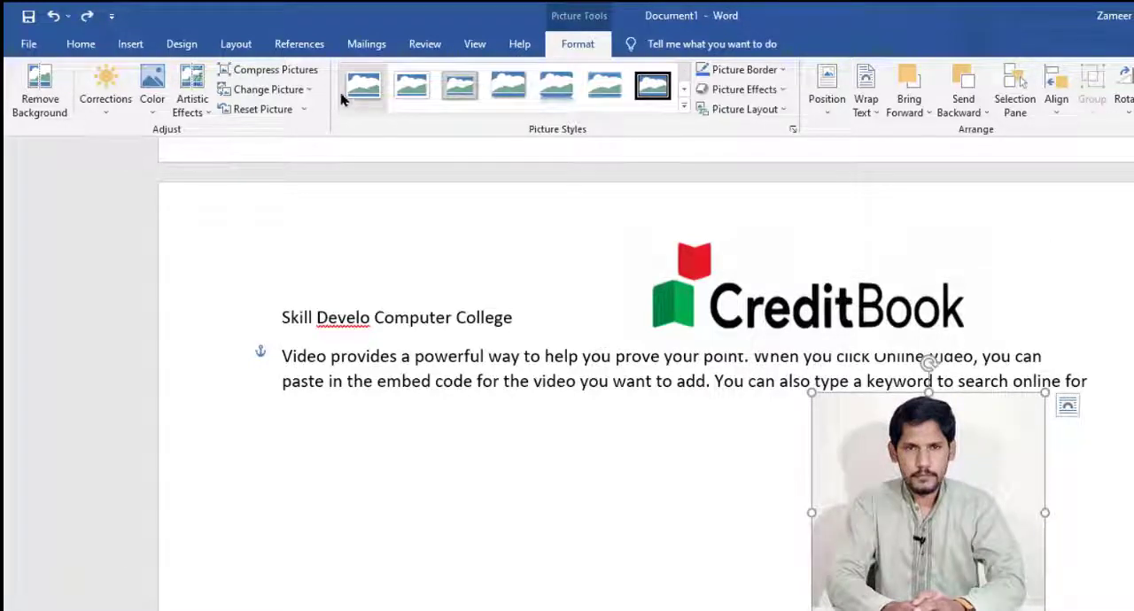
# Step: Apply the black-framed oval picture style to the portrait
pyautogui.click(382, 93)
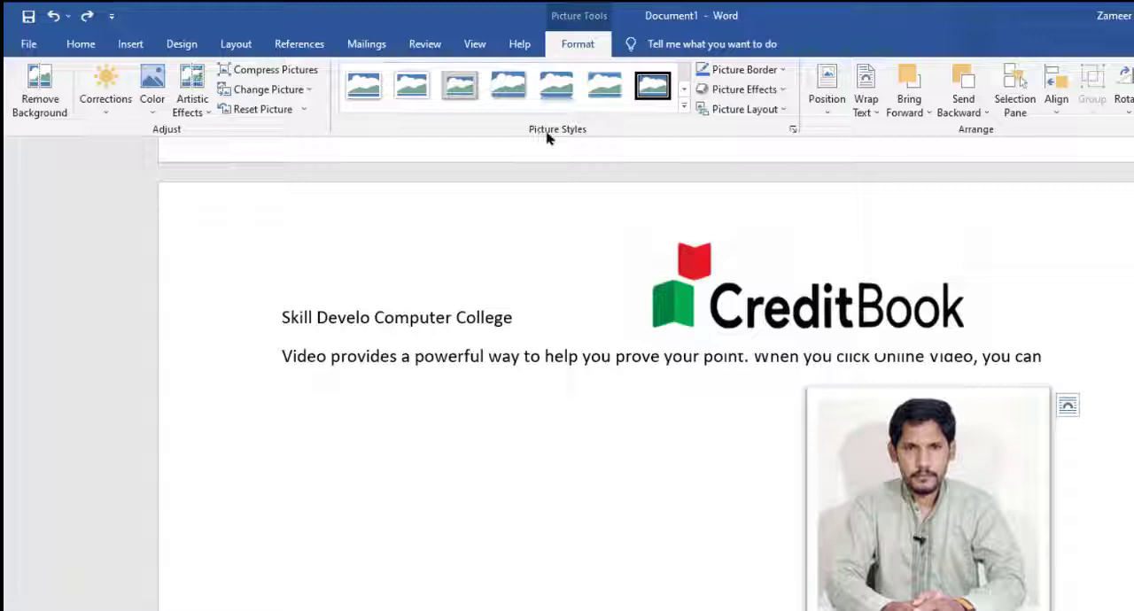
pyautogui.click(684, 108)
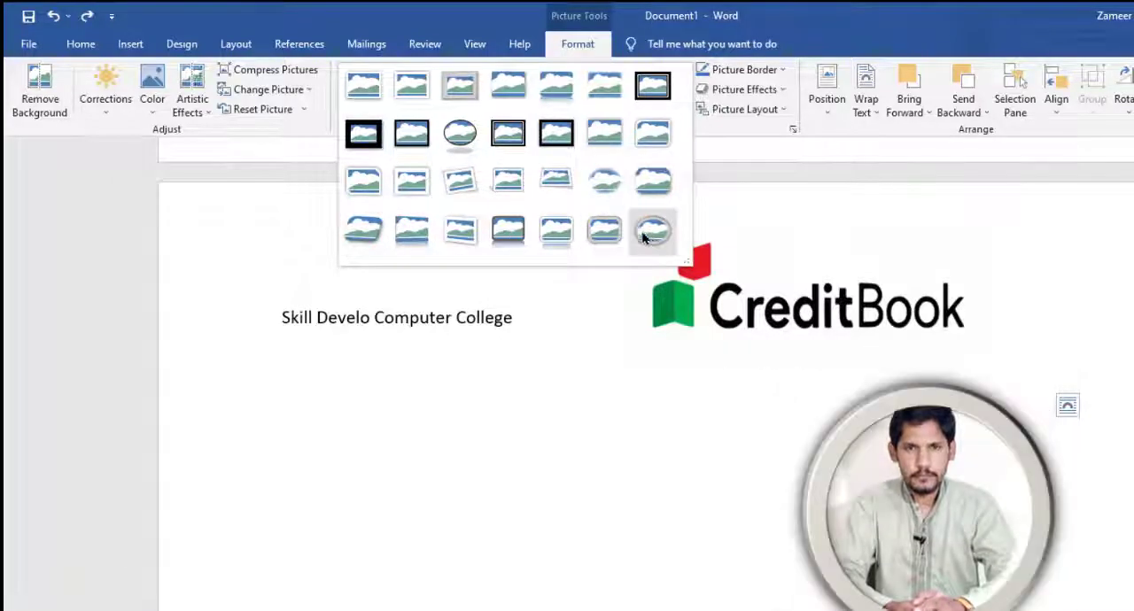
pyautogui.click(463, 140)
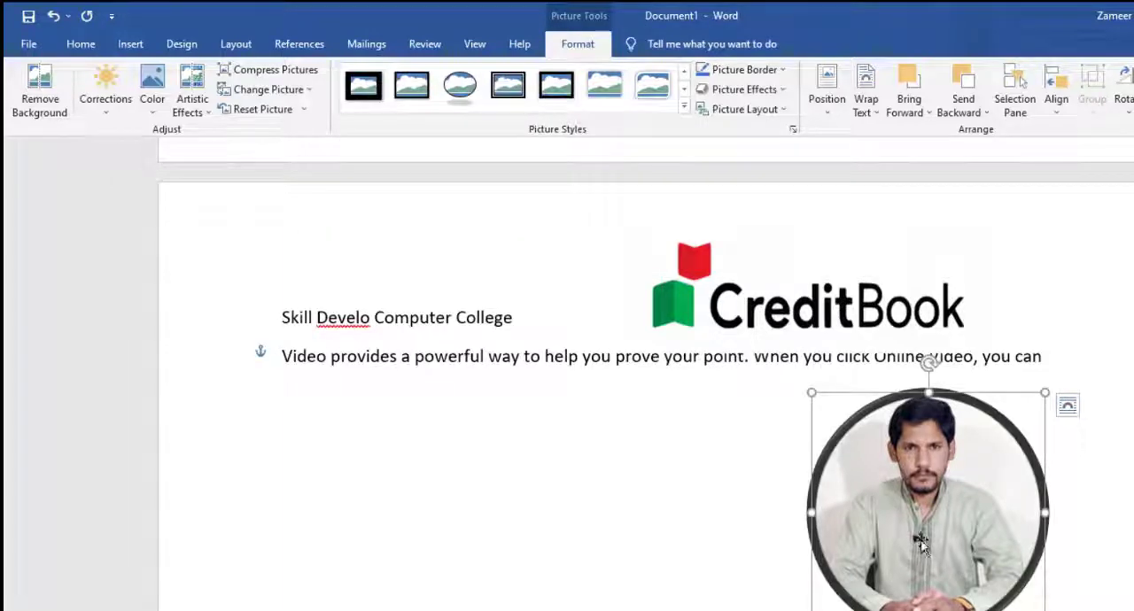
# Step: Move the oval portrait slightly down and set its text wrapping to In Front of Text
pyautogui.moveTo(906, 498); pyautogui.dragTo(884, 529)
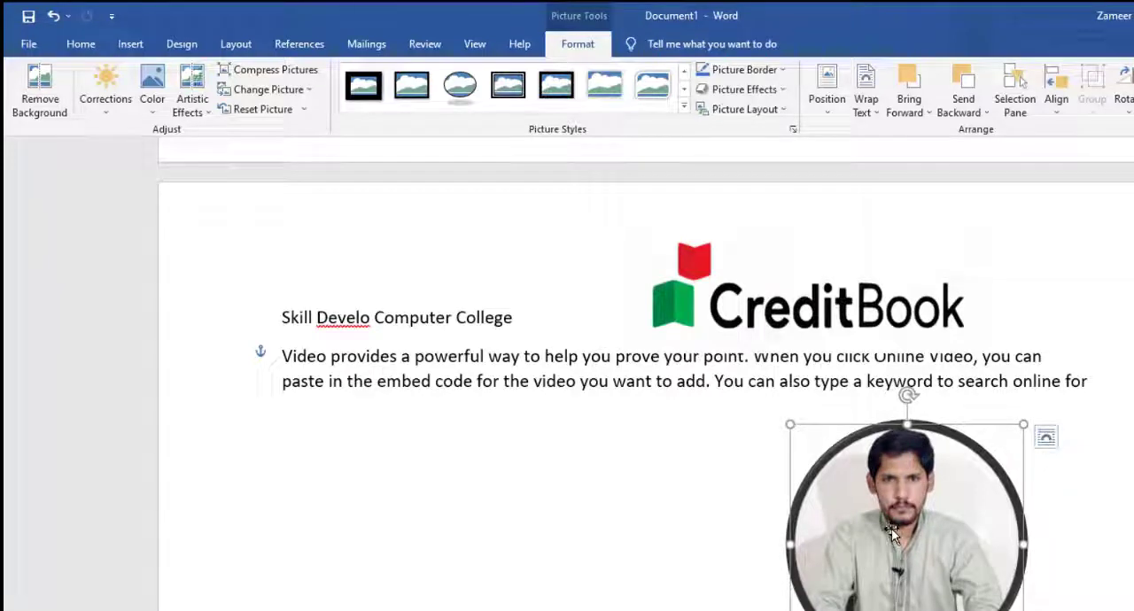
pyautogui.rightClick(891, 531)
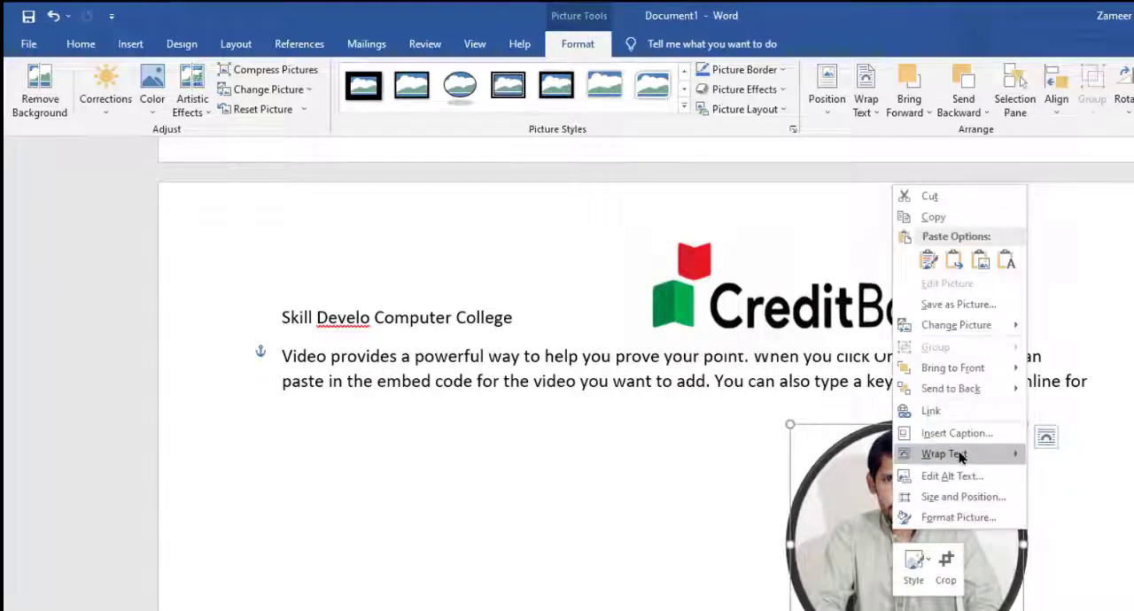
pyautogui.moveTo(953, 456)
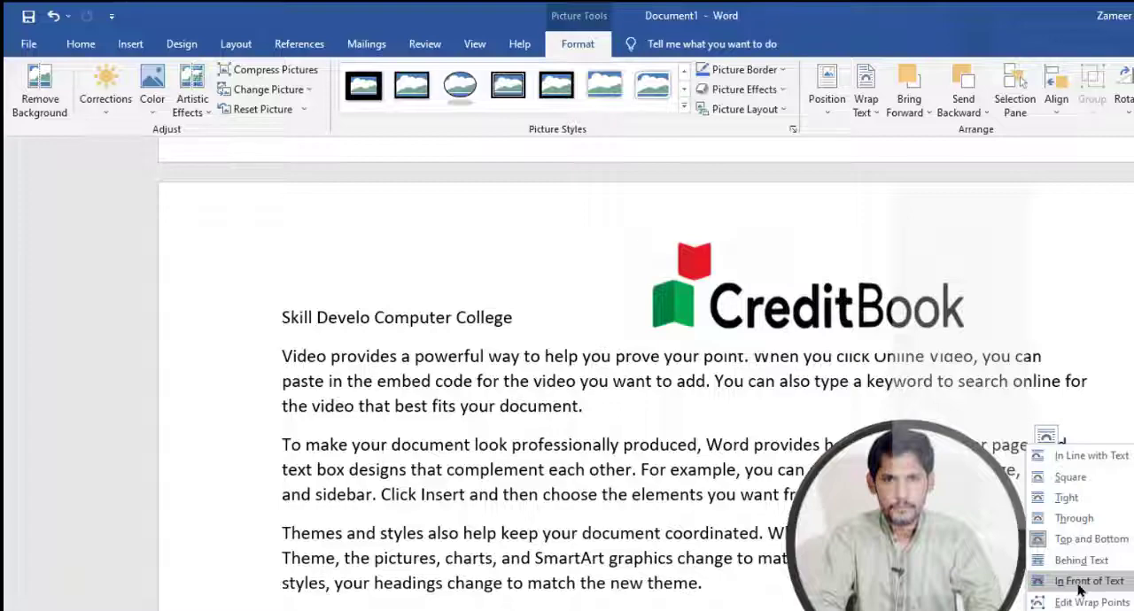
pyautogui.click(1080, 589)
# Step: Shrink the oval portrait to about half its size and place it beside the end of the CreditBook logo
pyautogui.moveTo(919, 536); pyautogui.dragTo(906, 481)
pyautogui.moveTo(1002, 607); pyautogui.dragTo(886, 485)
pyautogui.moveTo(849, 452); pyautogui.dragTo(1057, 286)
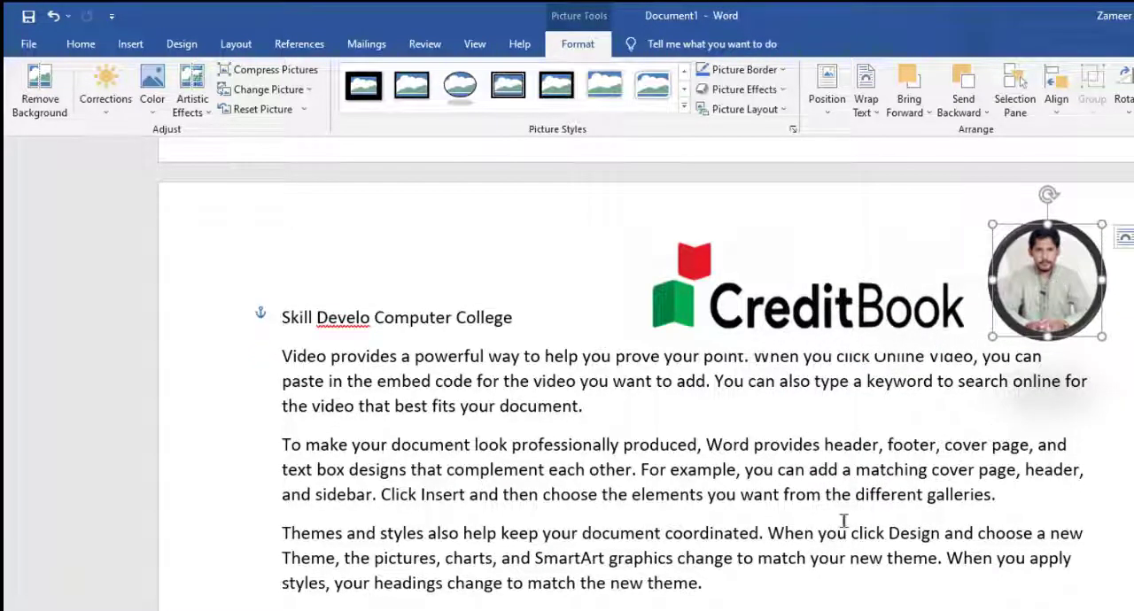
pyautogui.moveTo(1052, 273); pyautogui.dragTo(1042, 282)
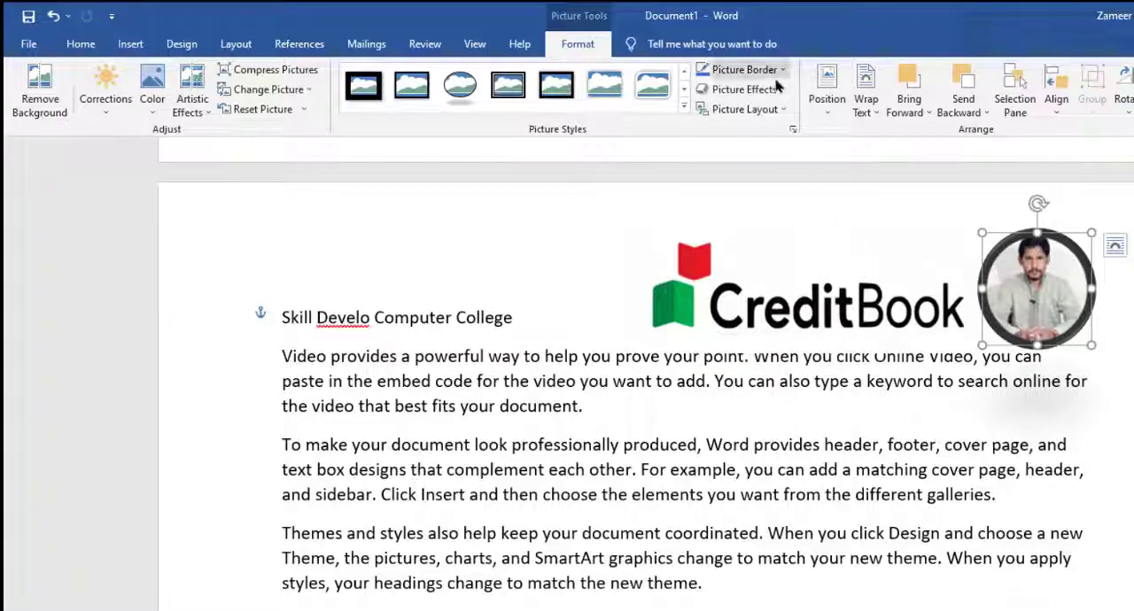
# Step: Set the portrait's picture border to a custom green outline color with RGB 56, 162, 66
pyautogui.click(744, 71)
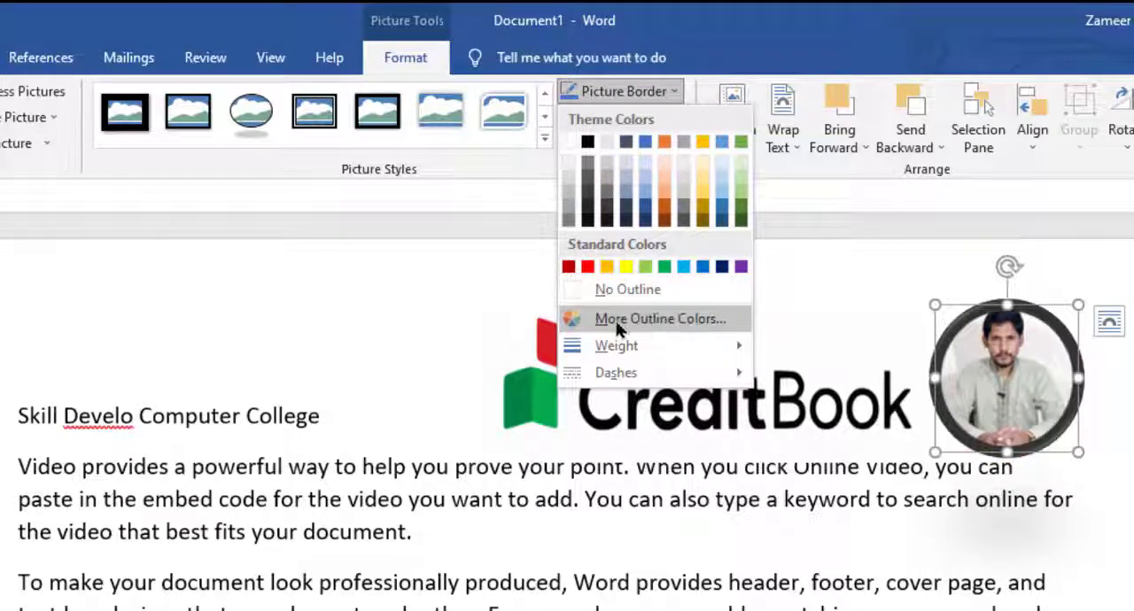
pyautogui.click(617, 328)
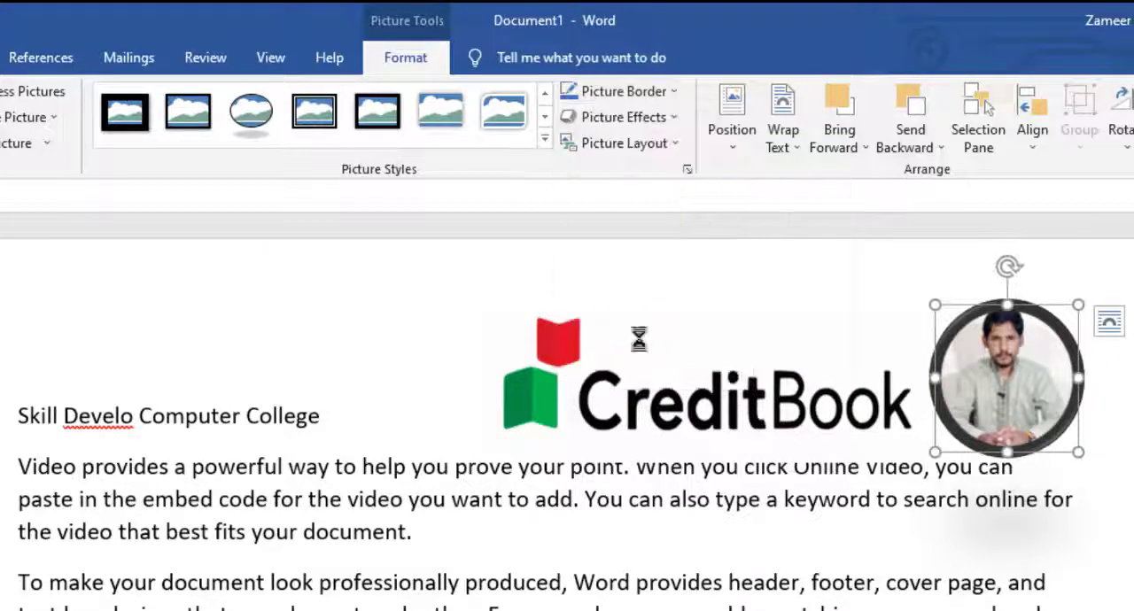
pyautogui.click(607, 384)
pyautogui.click(663, 426)
pyautogui.click(598, 426)
pyautogui.click(590, 411)
pyautogui.click(589, 293)
pyautogui.moveTo(561, 373); pyautogui.dragTo(581, 425)
pyautogui.click(563, 411)
pyautogui.moveTo(723, 363); pyautogui.dragTo(723, 422)
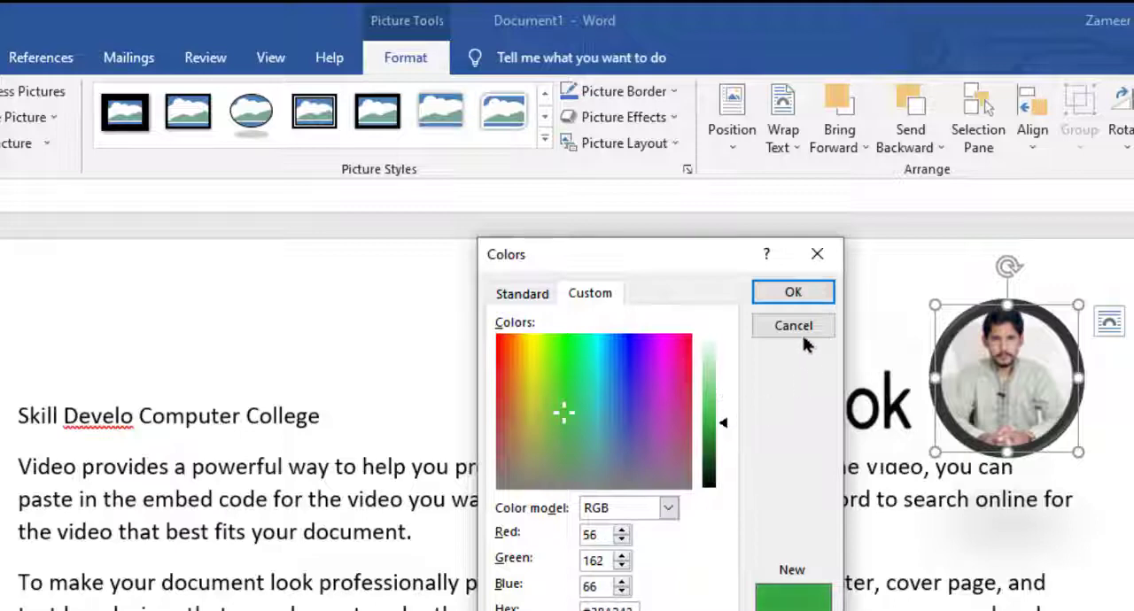
pyautogui.click(795, 294)
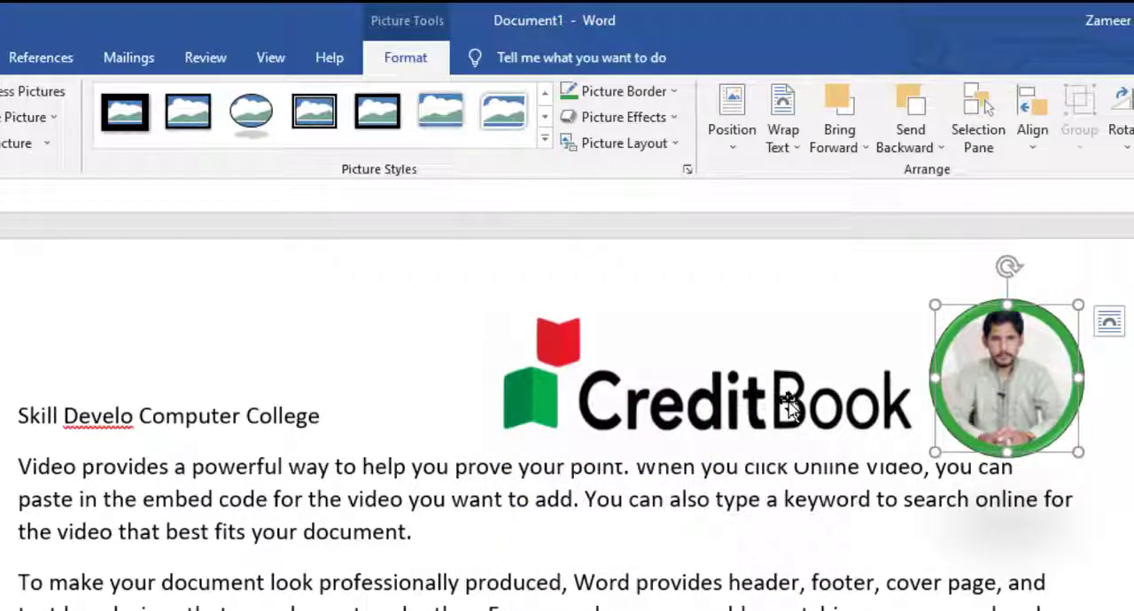
# Step: Set the portrait's green border weight to 2¼ pt and choose the fine dotted dash style for it
pyautogui.click(672, 95)
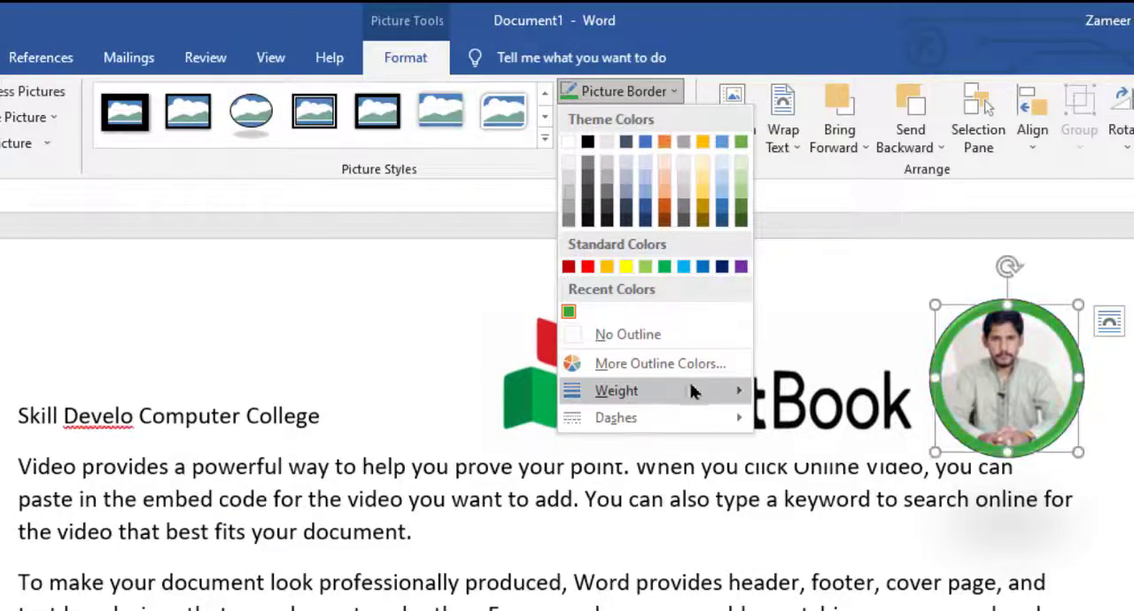
pyautogui.moveTo(637, 394)
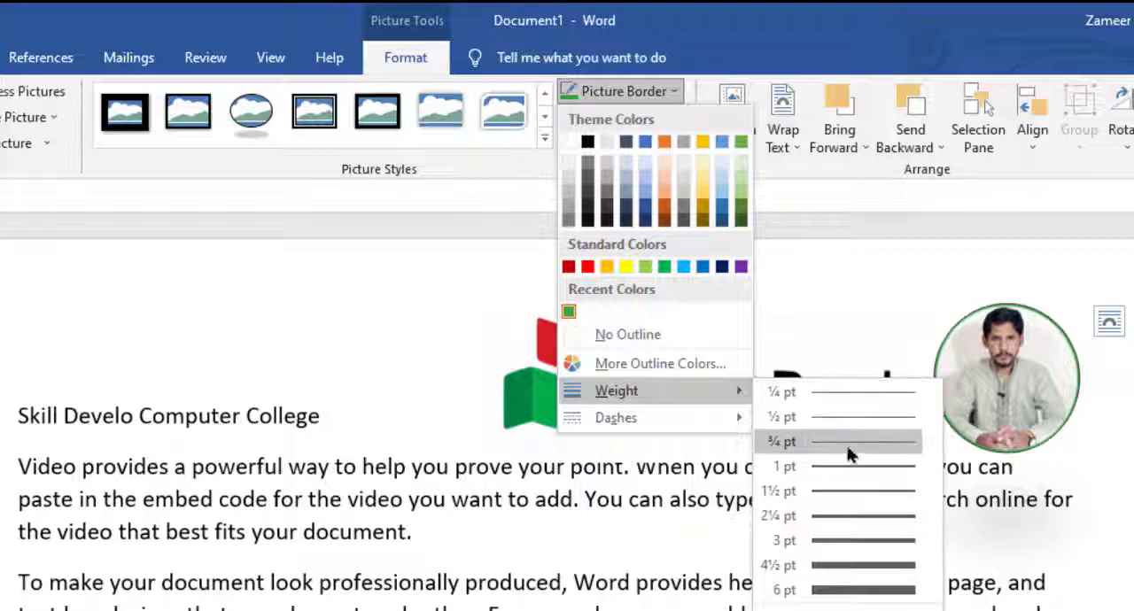
pyautogui.click(848, 518)
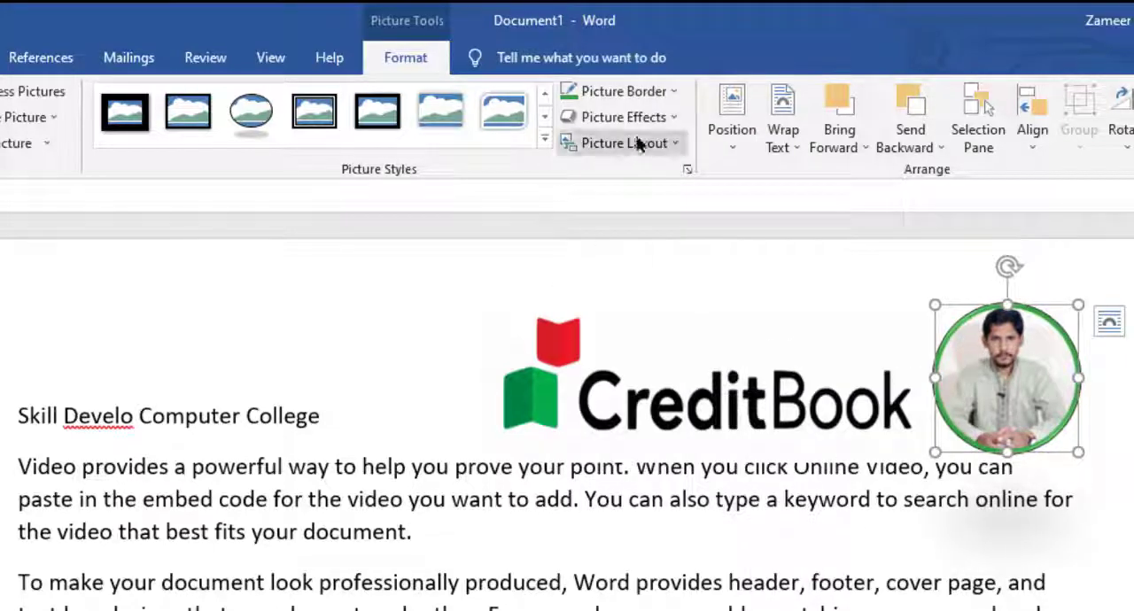
pyautogui.click(673, 92)
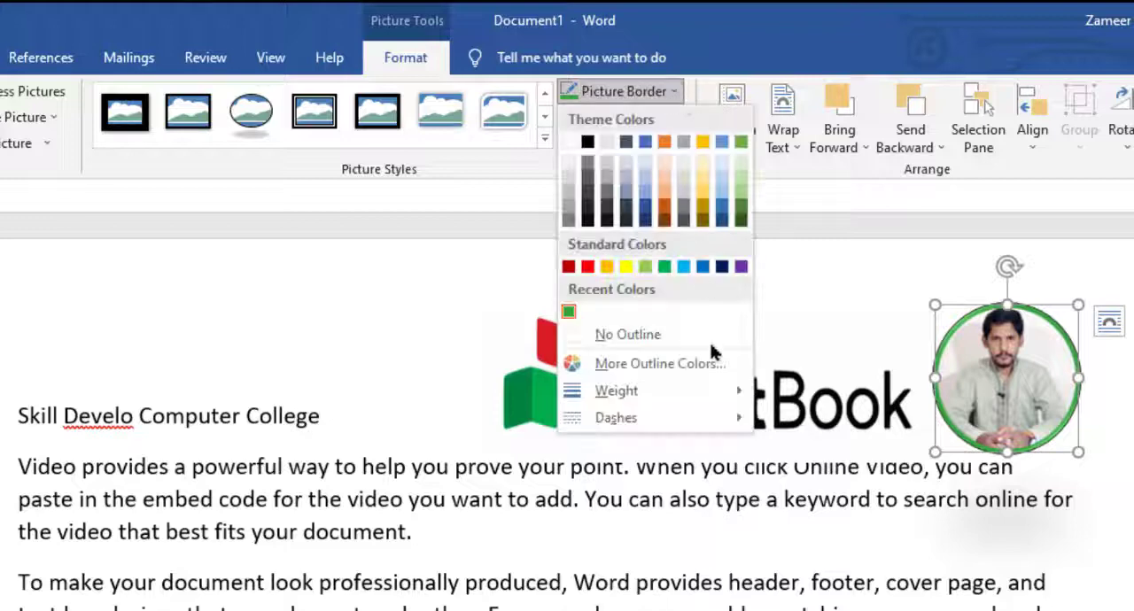
pyautogui.moveTo(660, 426)
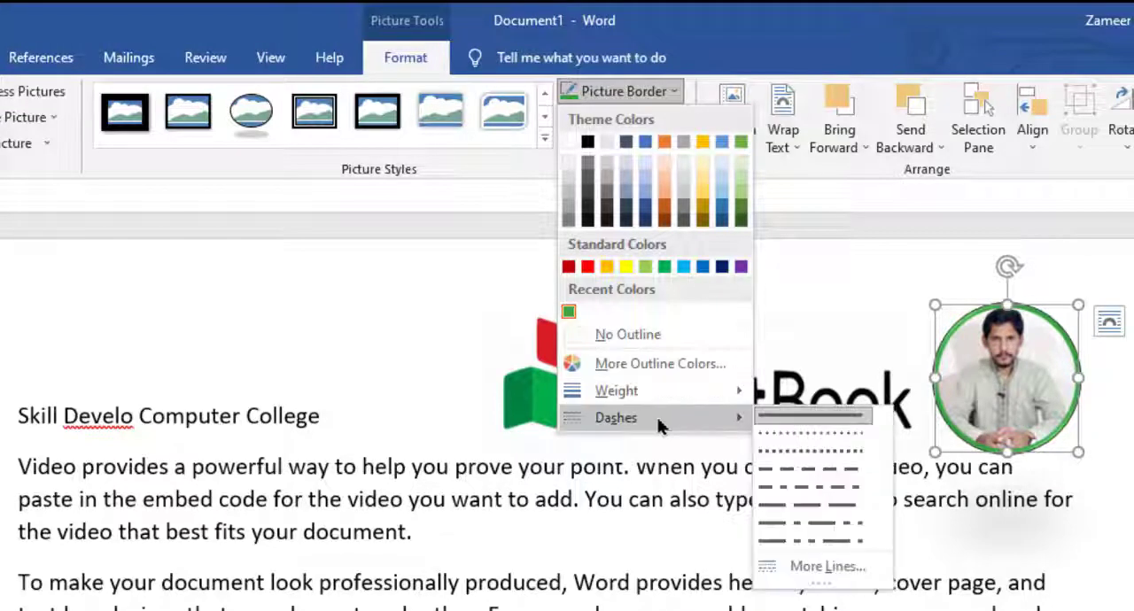
pyautogui.click(830, 434)
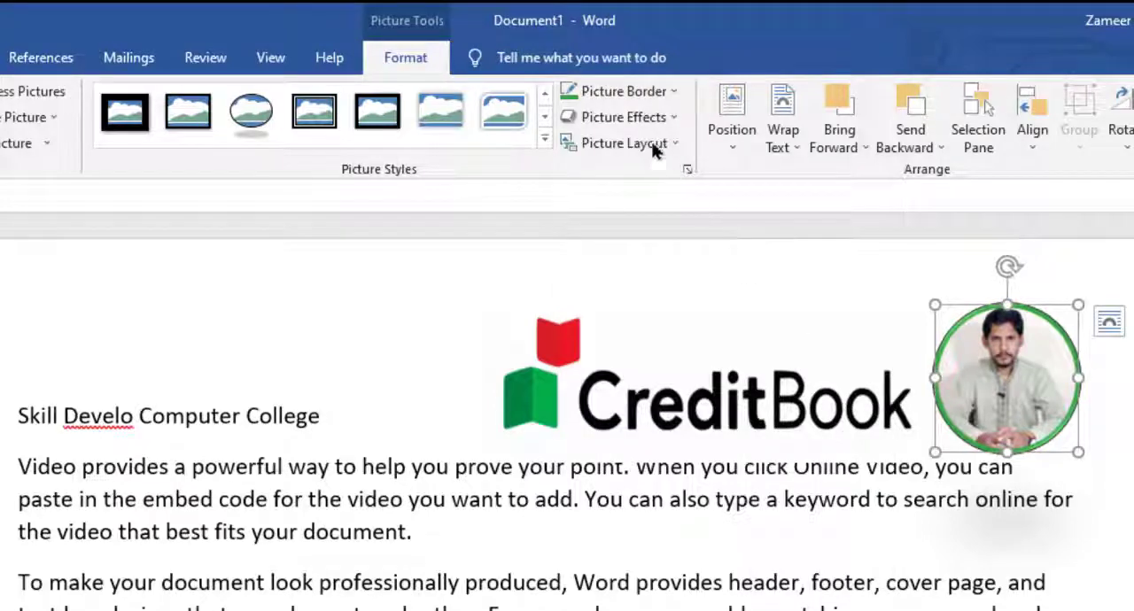
# Step: Move the portrait diagonally down beyond the end of the CreditBook logo and enlarge it to about 1.61" high by 1.57" wide
pyautogui.click(671, 121)
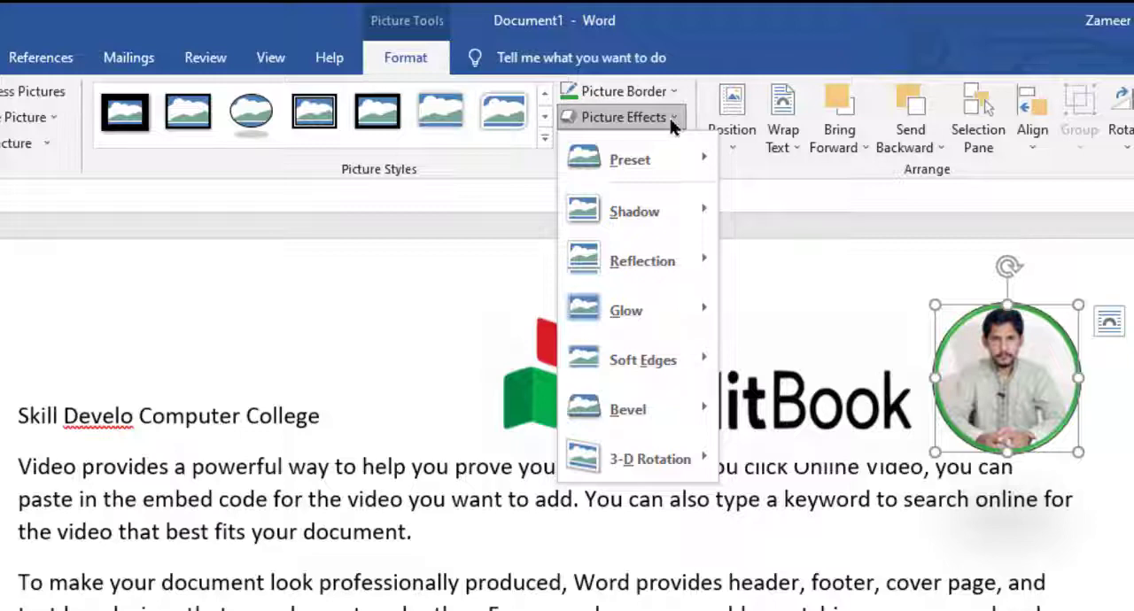
pyautogui.moveTo(665, 173)
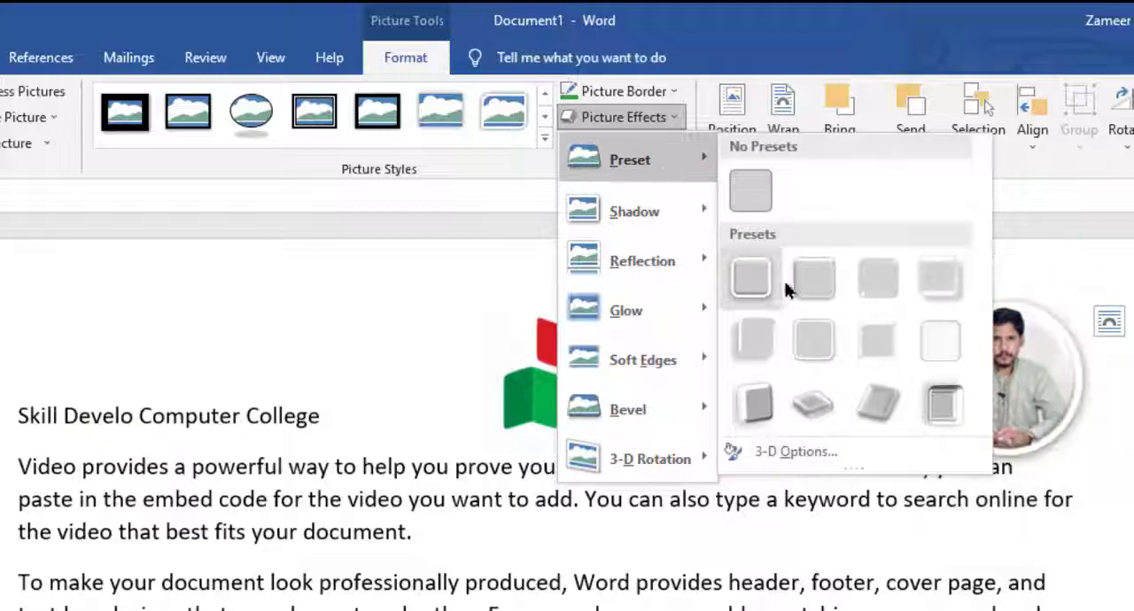
pyautogui.click(1031, 372)
pyautogui.moveTo(1030, 372); pyautogui.dragTo(1107, 479)
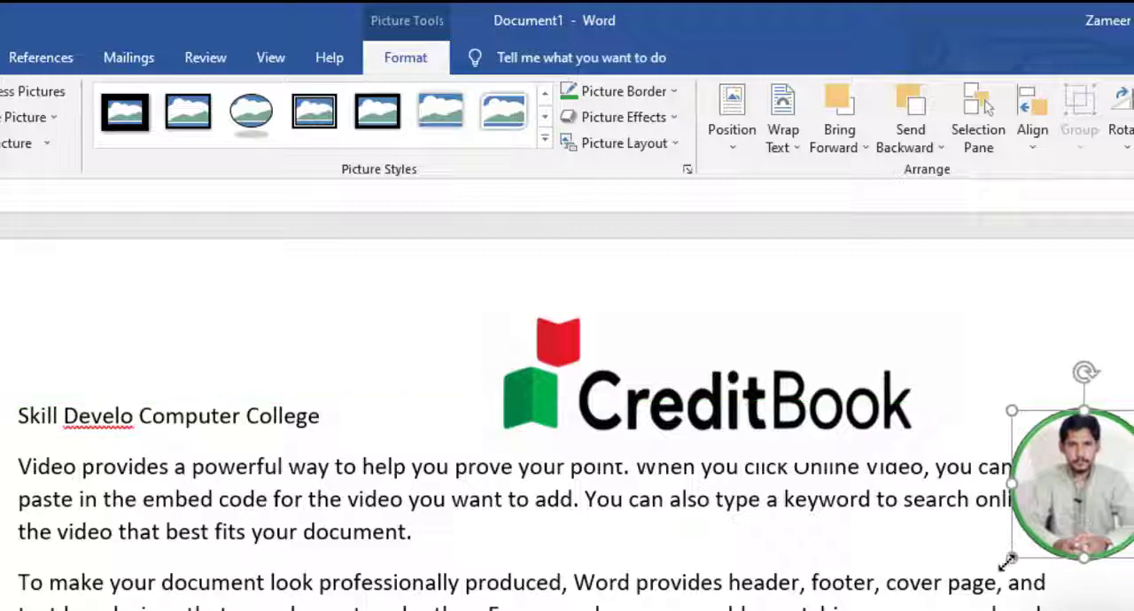
pyautogui.moveTo(960, 609); pyautogui.dragTo(900, 610)
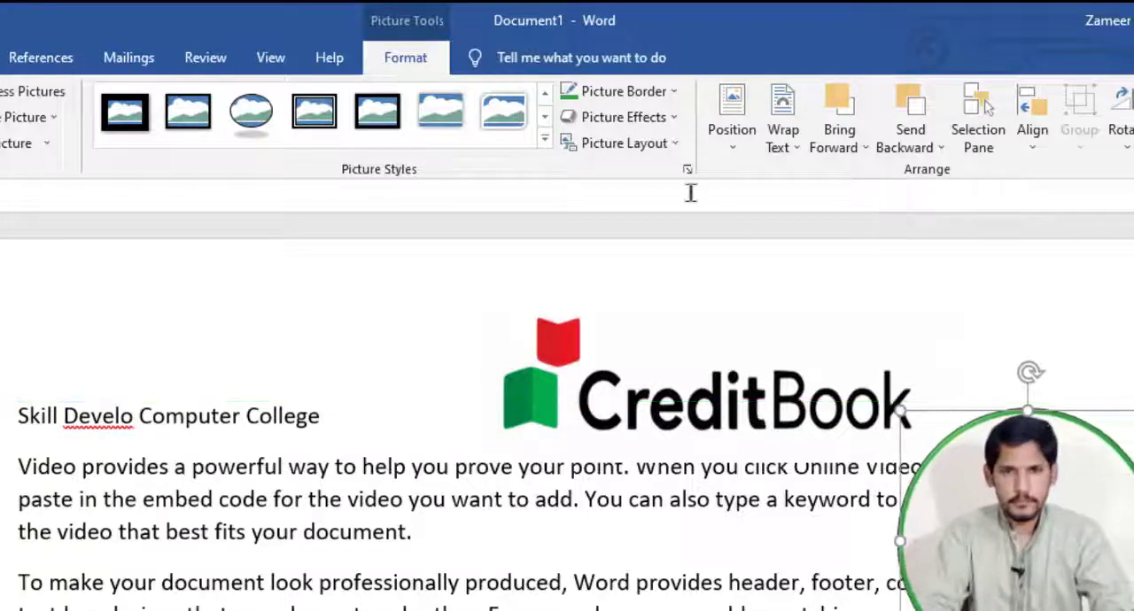
# Step: Preview the preset effects on the enlarged portrait and apply an inner shadow to it
pyautogui.click(671, 126)
pyautogui.moveTo(655, 168)
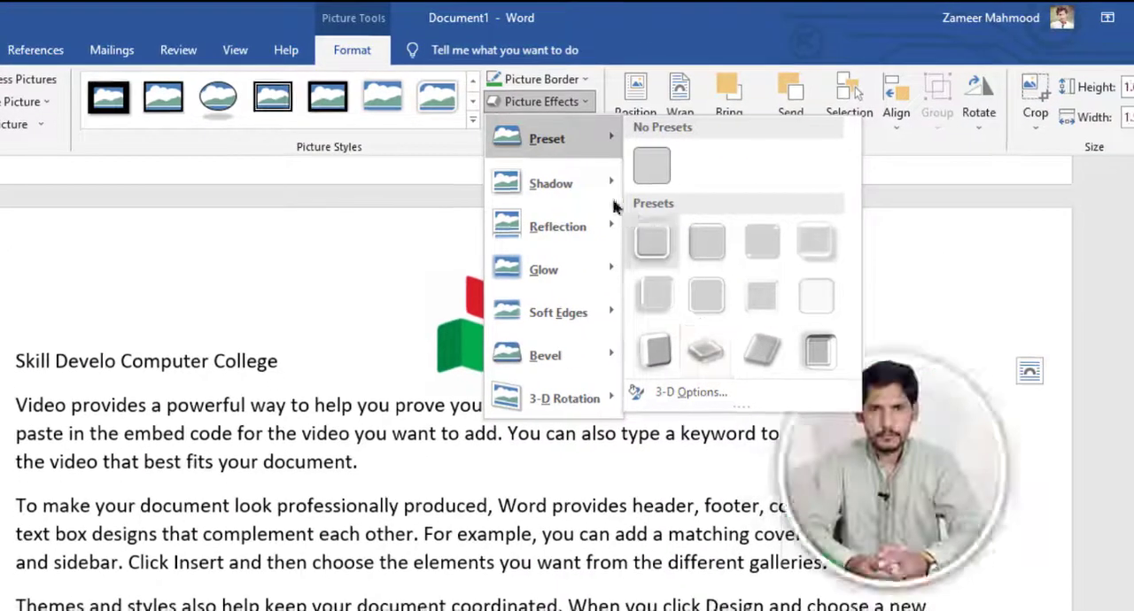
pyautogui.moveTo(576, 184)
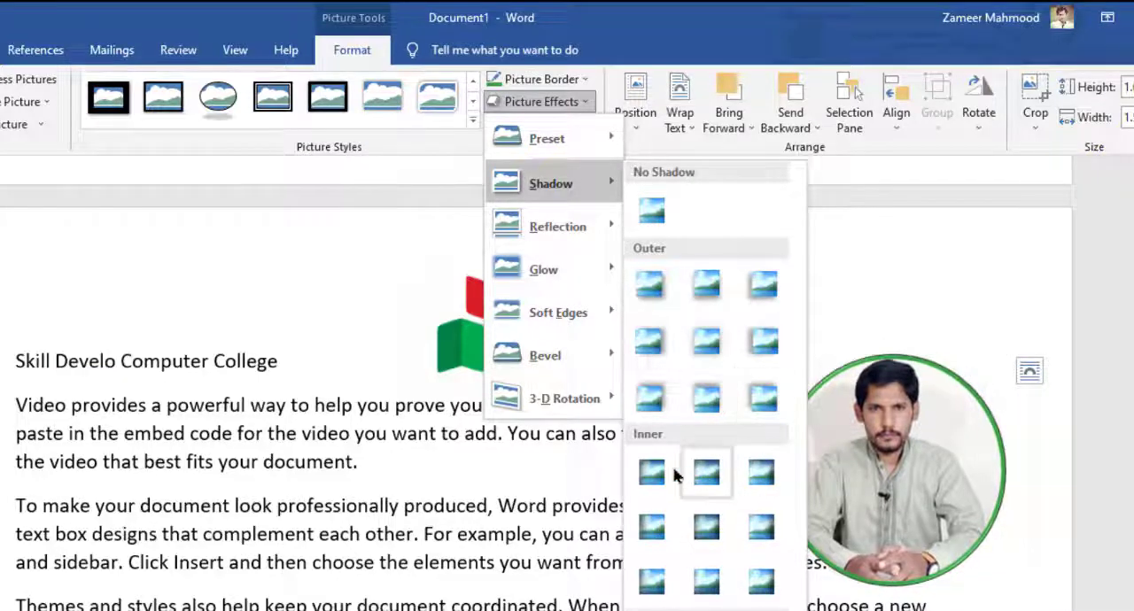
pyautogui.click(699, 478)
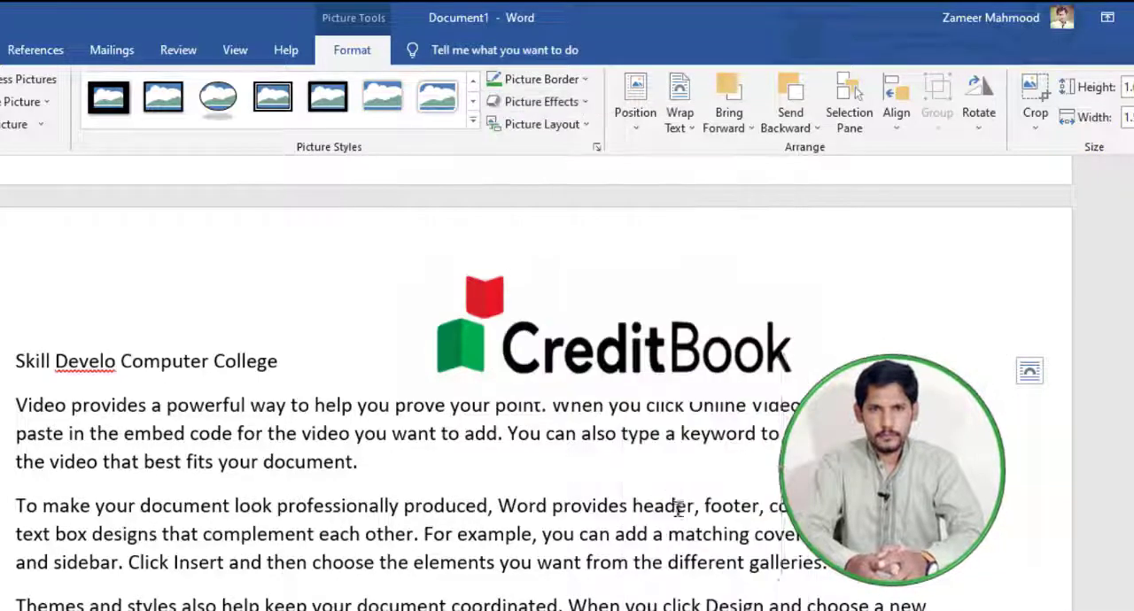
# Step: Replace the portrait's shadow with a perspective shadow cast toward its lower right
pyautogui.click(576, 102)
pyautogui.moveTo(551, 183)
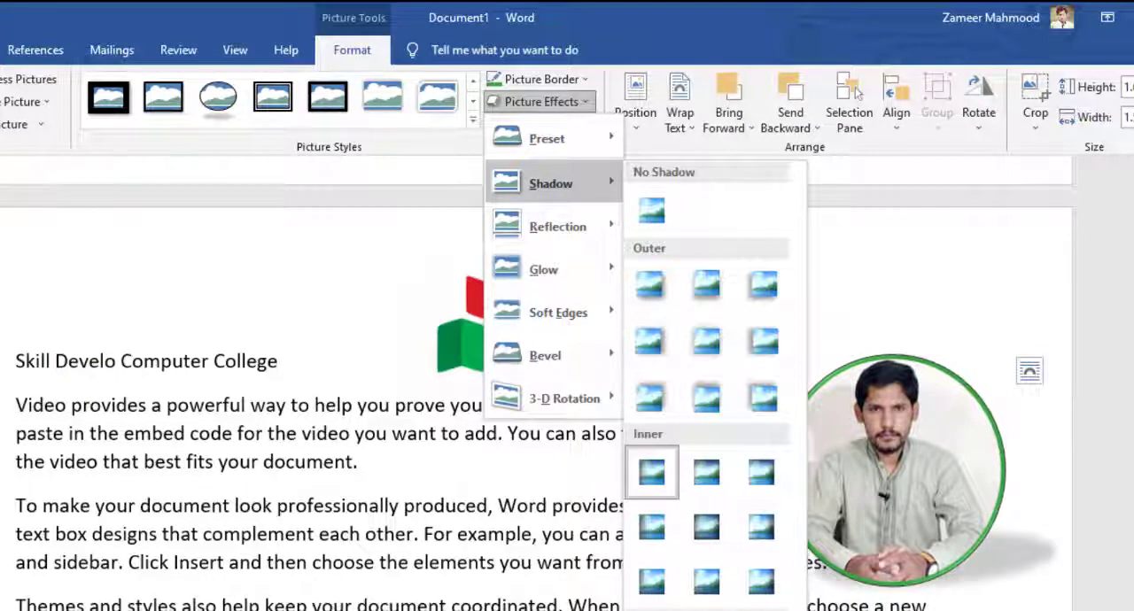
pyautogui.click(706, 610)
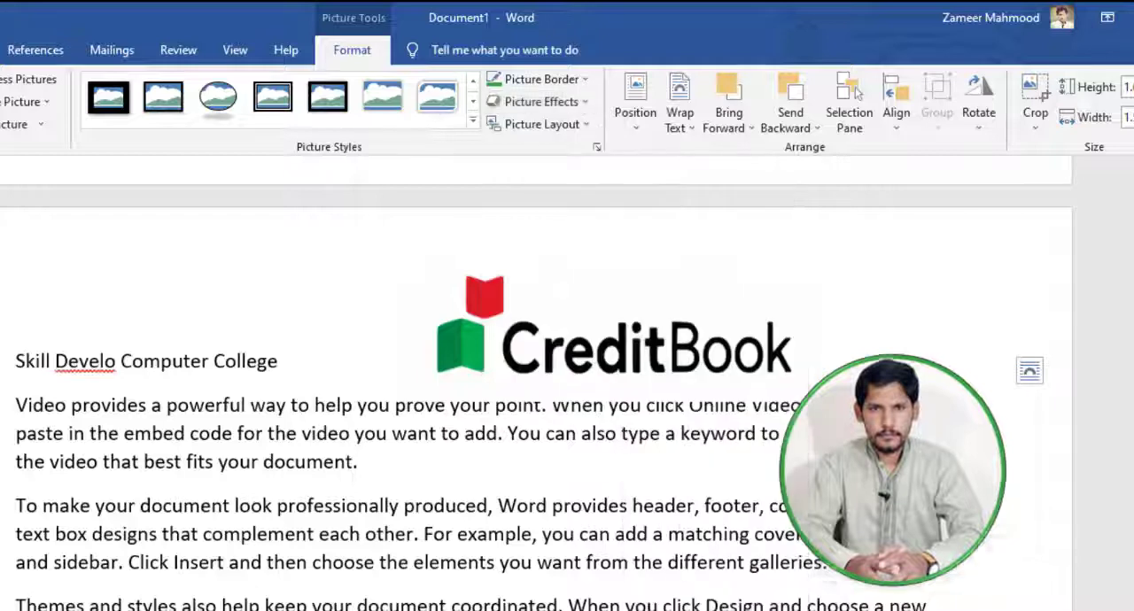
# Step: Preview the reflection and soft edge variations on the portrait and apply the second bevel in the third row
pyautogui.click(584, 102)
pyautogui.moveTo(554, 237)
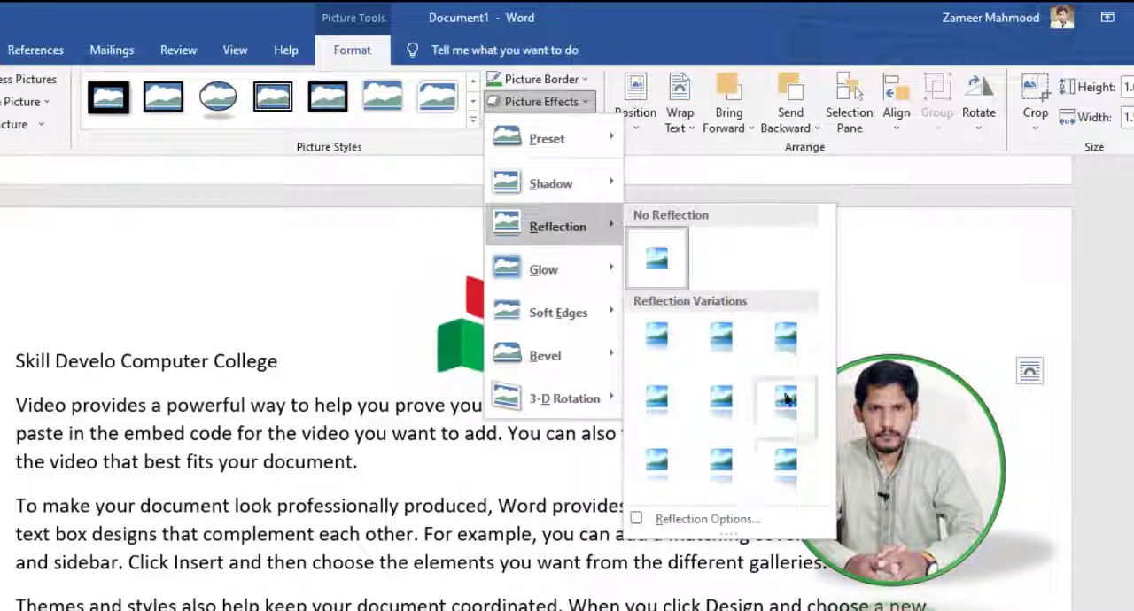
pyautogui.moveTo(556, 312)
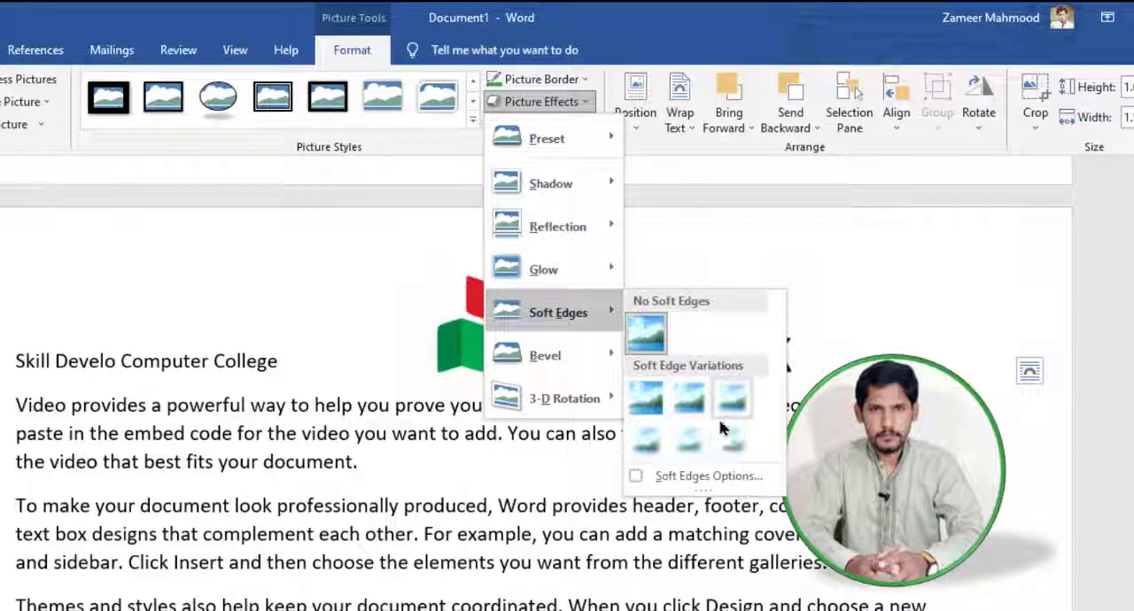
pyautogui.moveTo(589, 357)
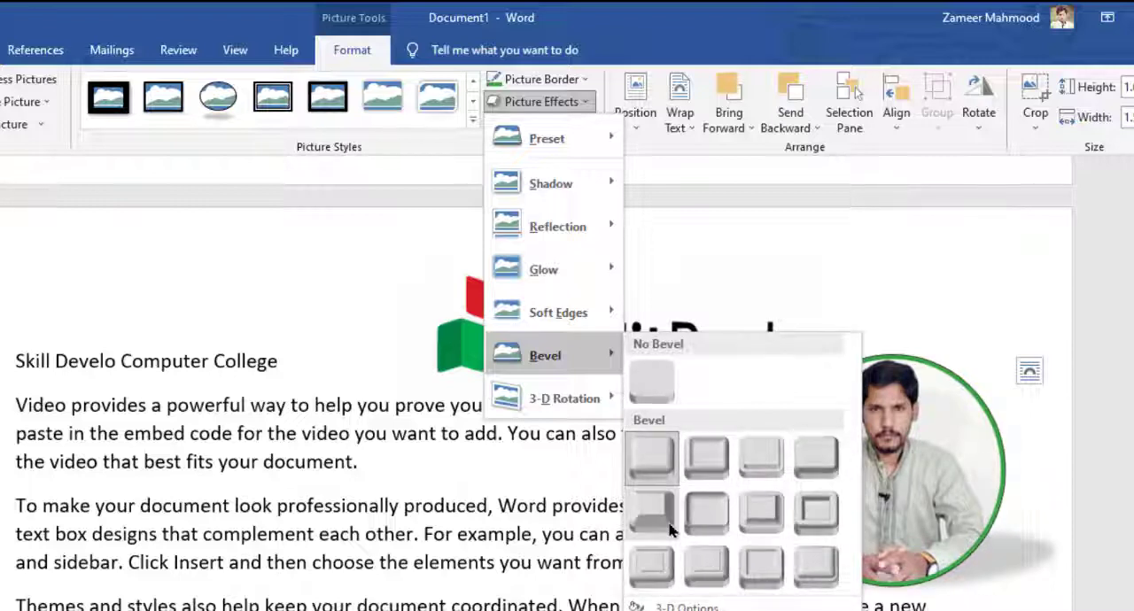
pyautogui.click(700, 564)
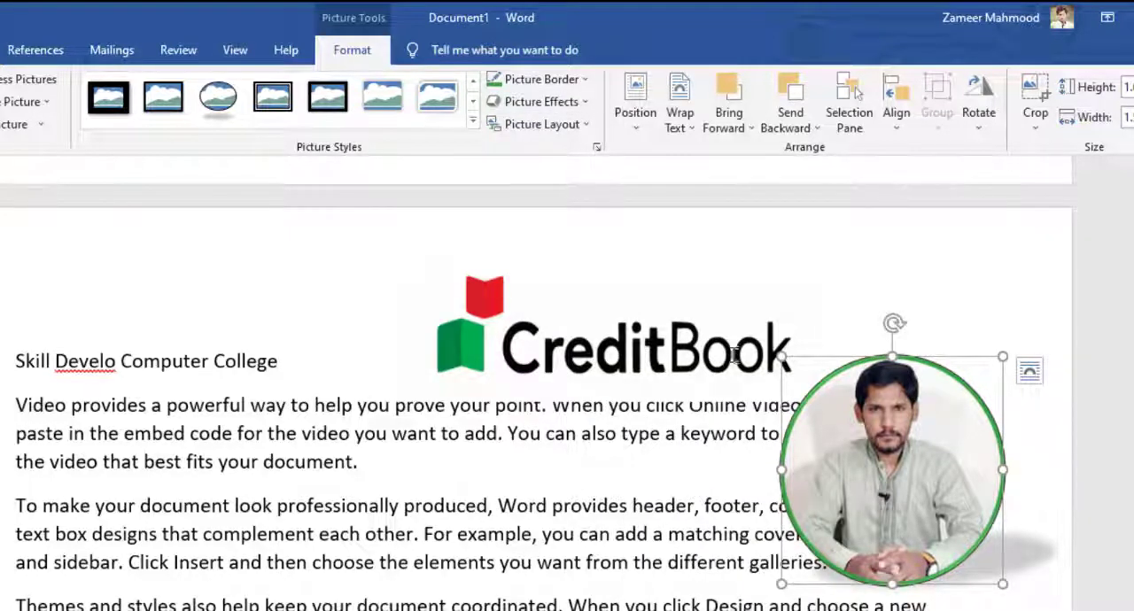
# Step: Add the largest blue glow variation, 18 pt, around the portrait
pyautogui.click(532, 101)
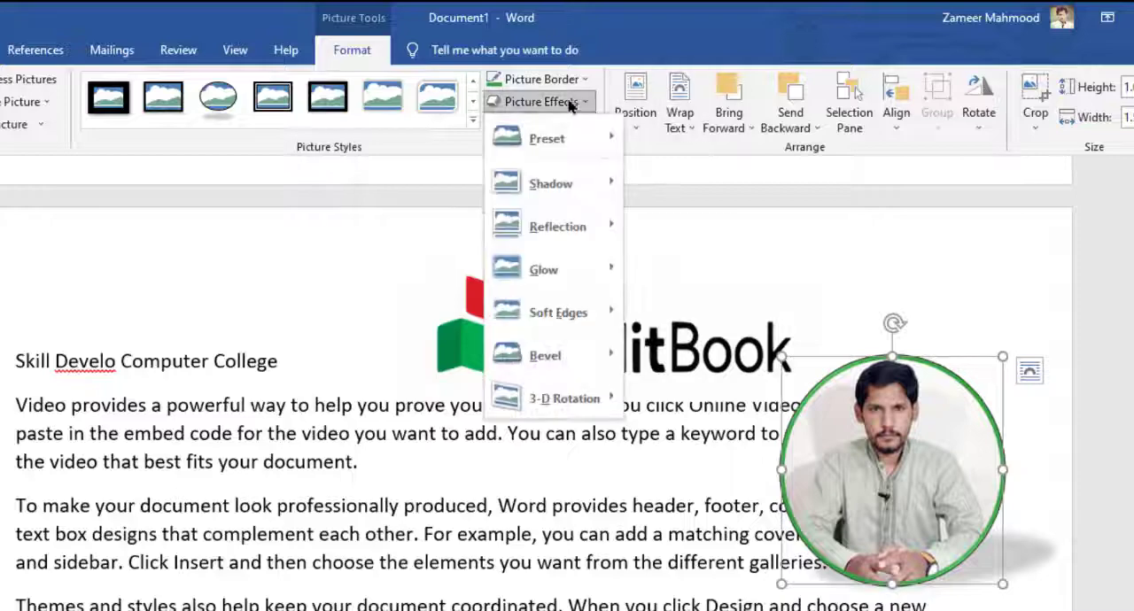
pyautogui.moveTo(542, 278)
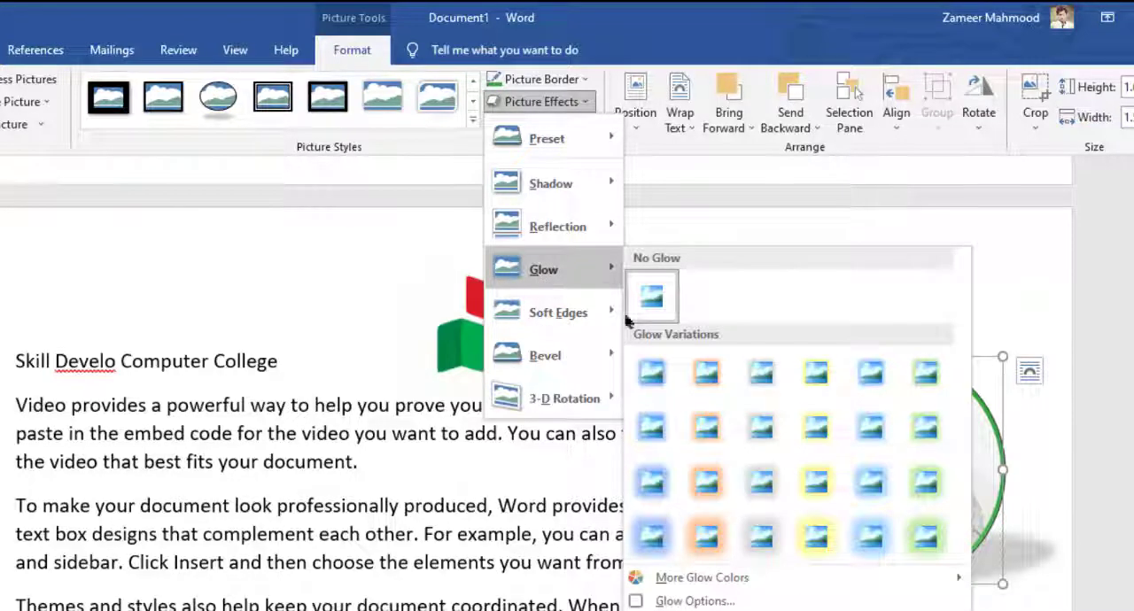
pyautogui.click(652, 537)
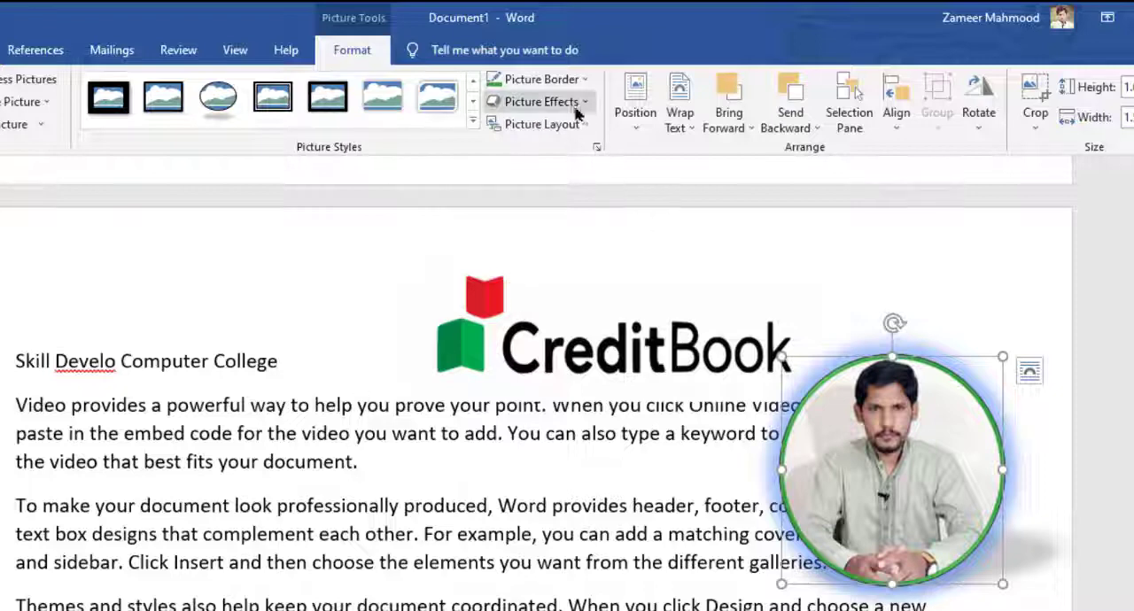
# Step: Open the detailed glow options for the portrait and set the glow size to 31 pt and transparency to 62%
pyautogui.click(540, 101)
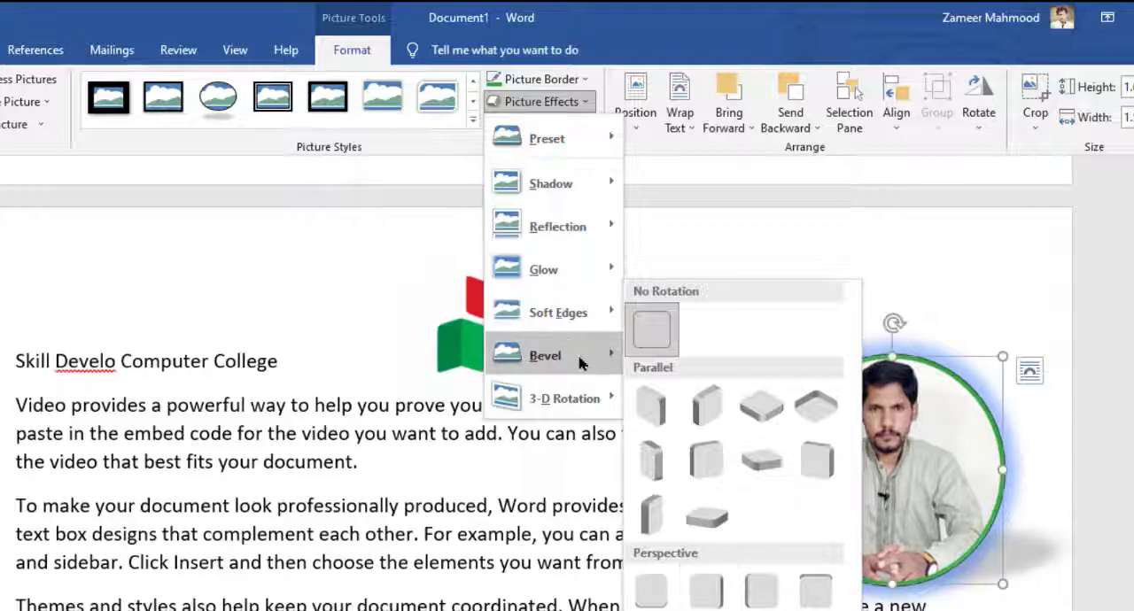
pyautogui.moveTo(589, 280)
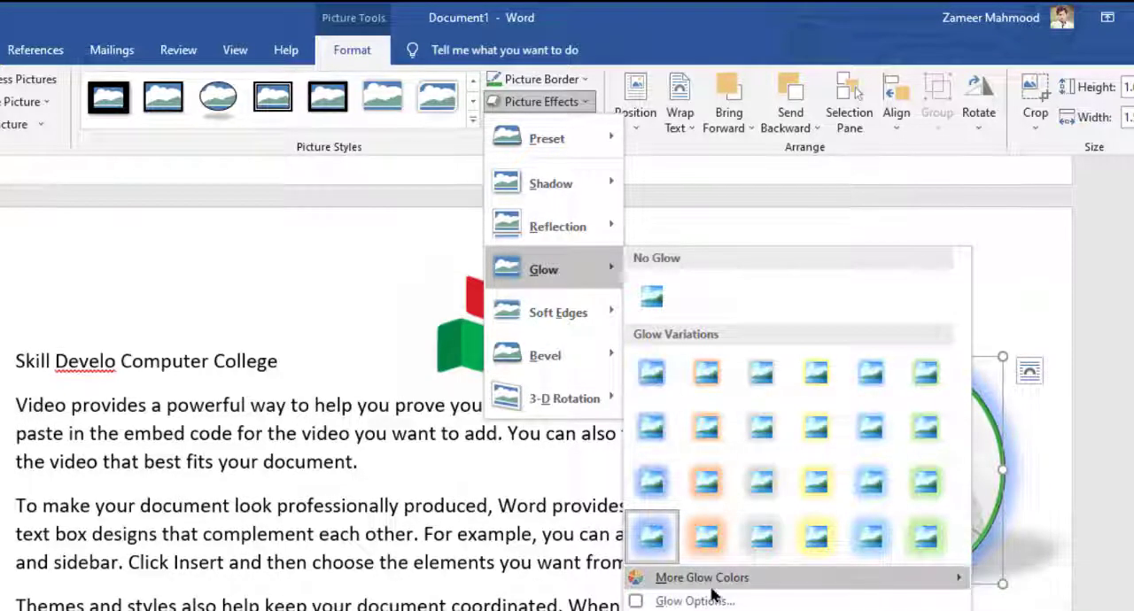
pyautogui.moveTo(712, 588)
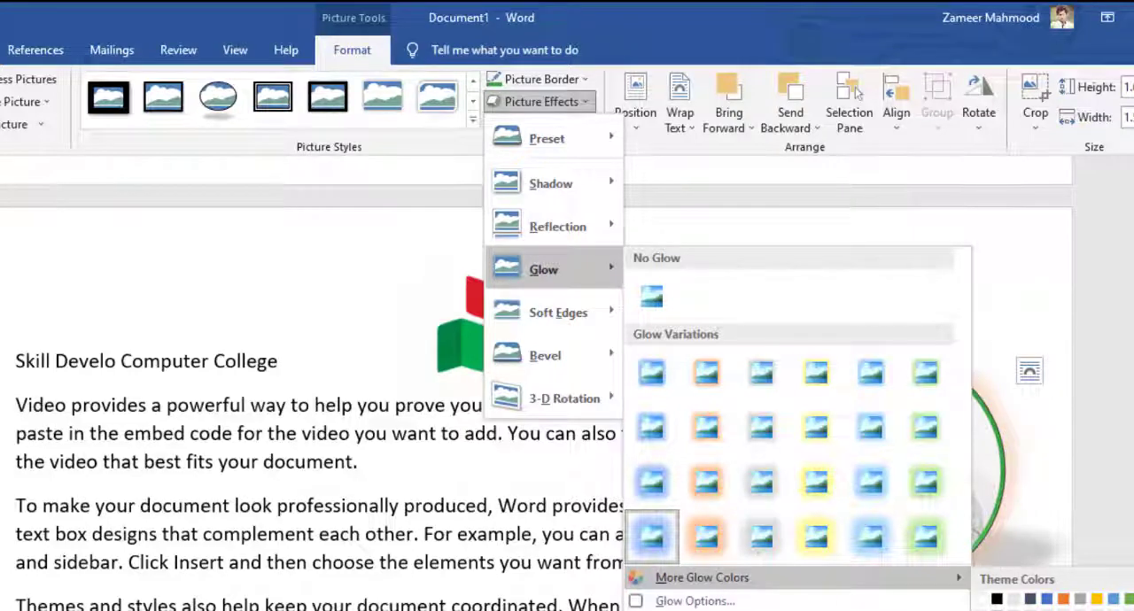
pyautogui.click(694, 601)
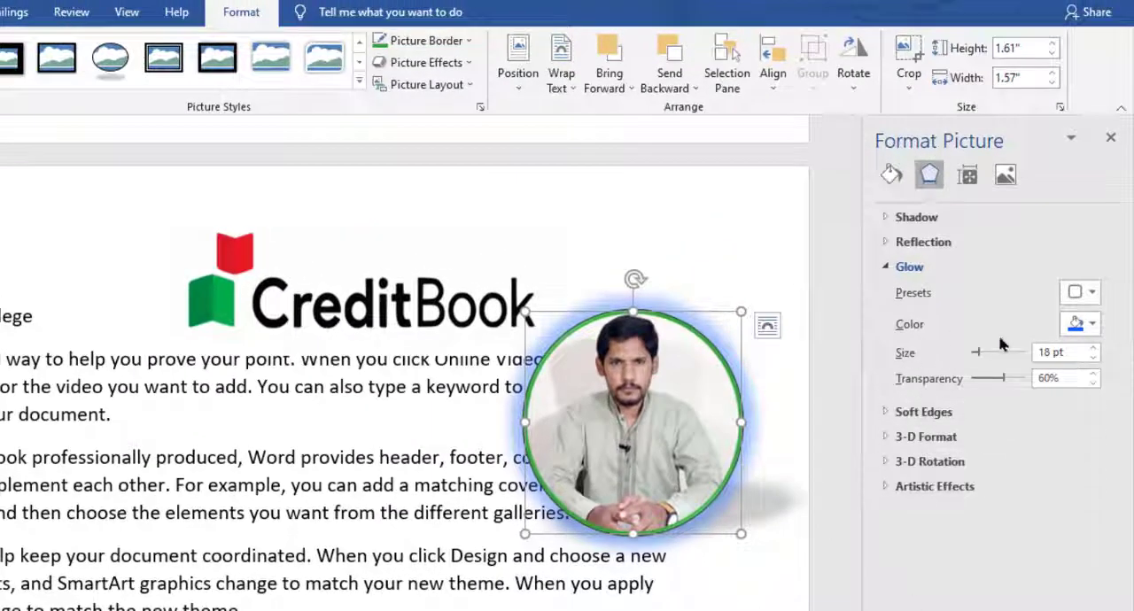
pyautogui.moveTo(989, 356); pyautogui.dragTo(1004, 387)
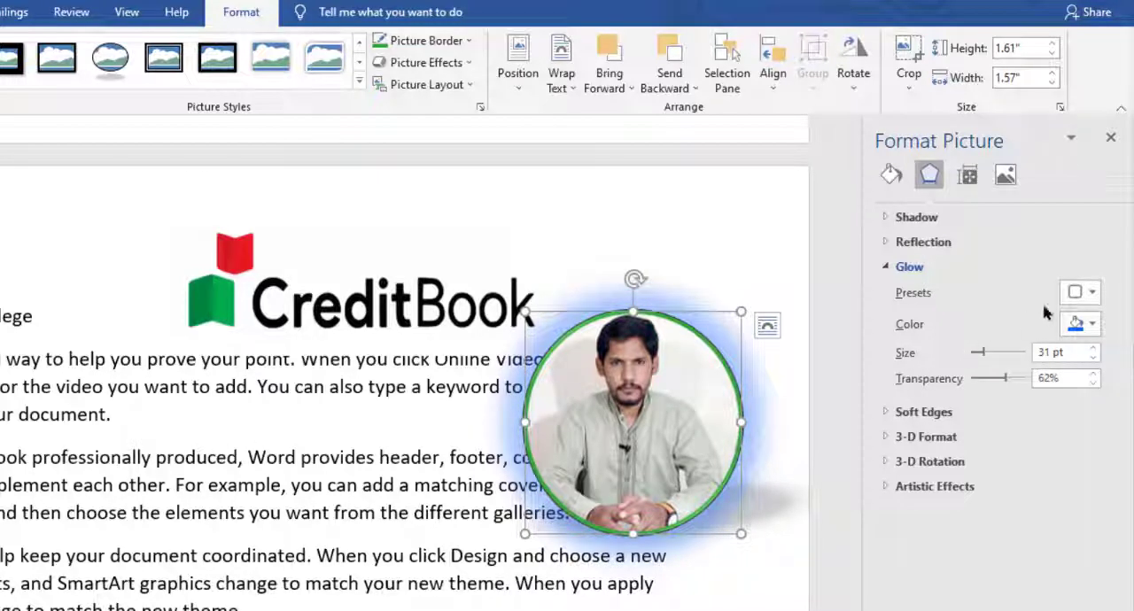
# Step: Give the portrait a custom reflection with 12% transparency, 76% size, 19 pt blur and 11 pt distance
pyautogui.click(917, 242)
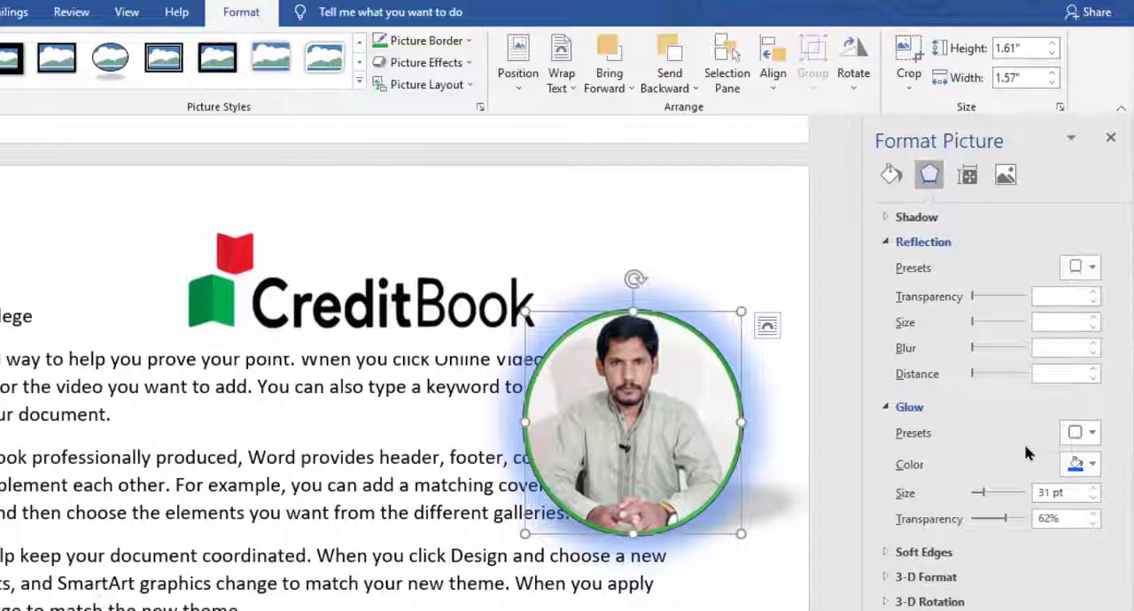
pyautogui.click(467, 71)
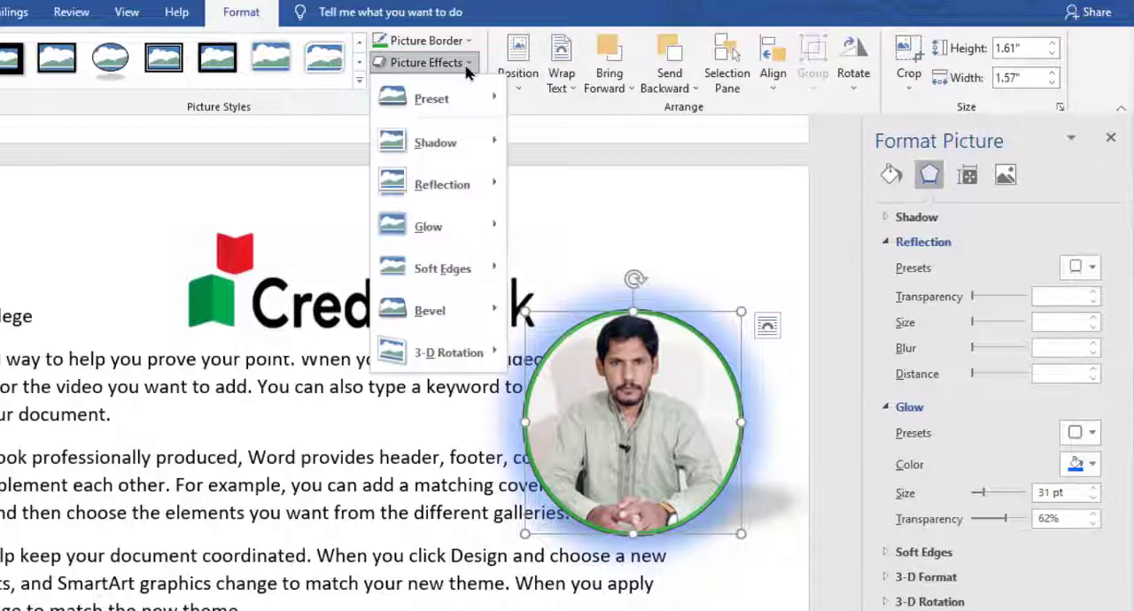
pyautogui.moveTo(443, 184)
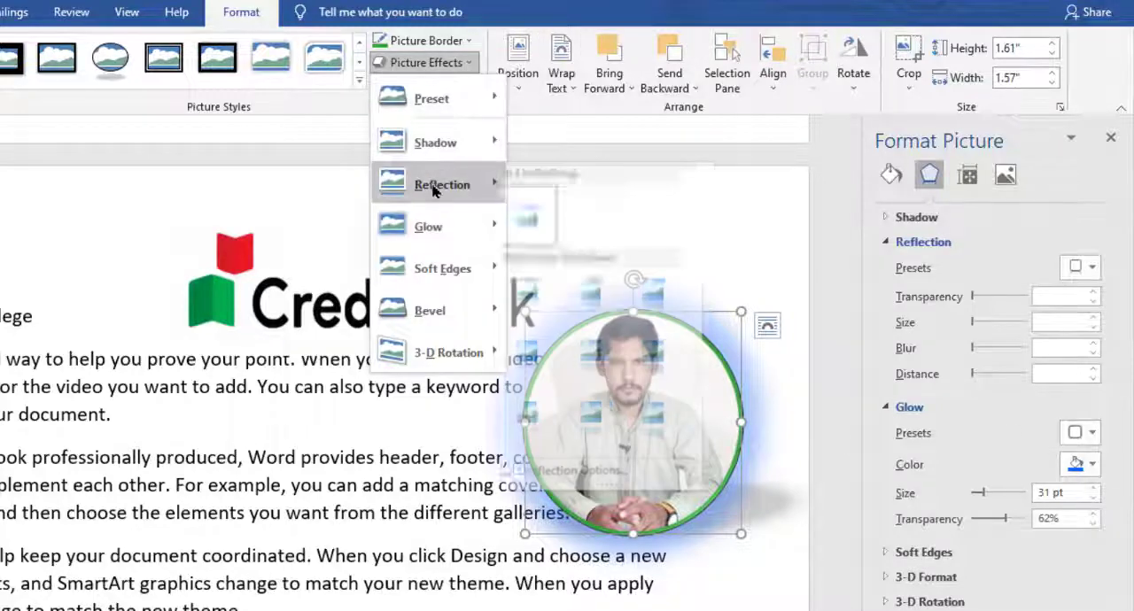
pyautogui.click(974, 301)
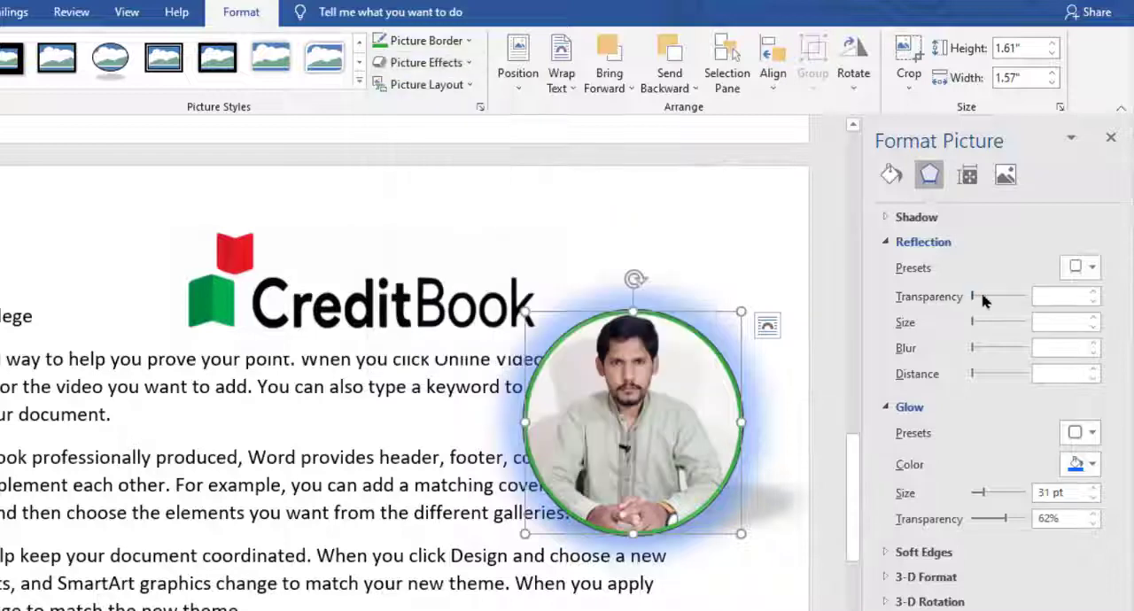
pyautogui.moveTo(978, 302); pyautogui.dragTo(978, 374)
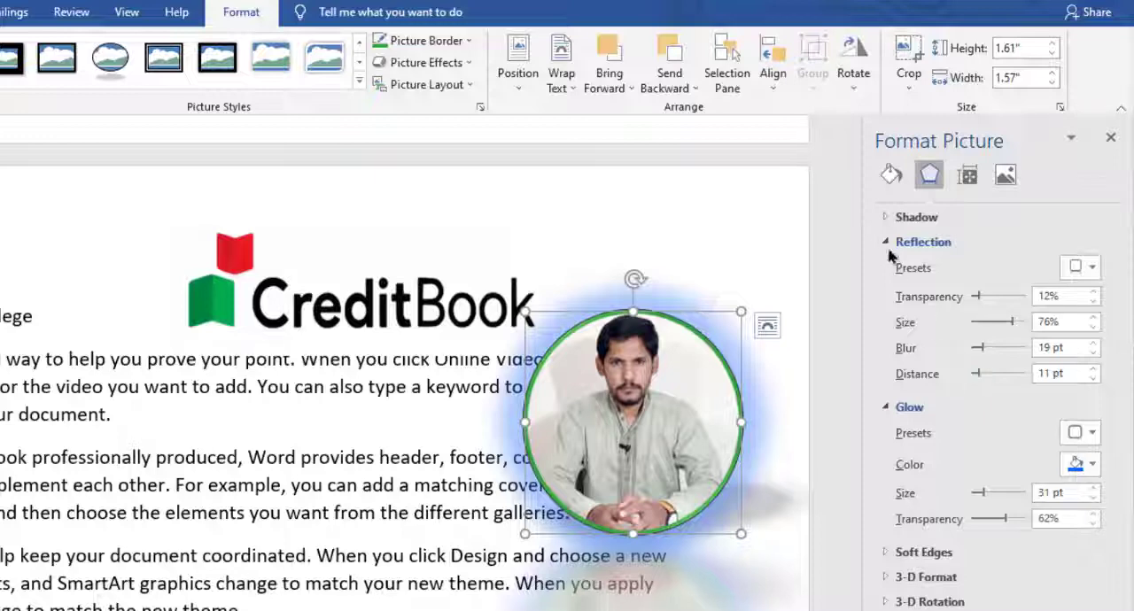
# Step: Examine the portrait's detailed shadow and soft edges settings, collapsing each section again
pyautogui.click(889, 244)
pyautogui.click(885, 220)
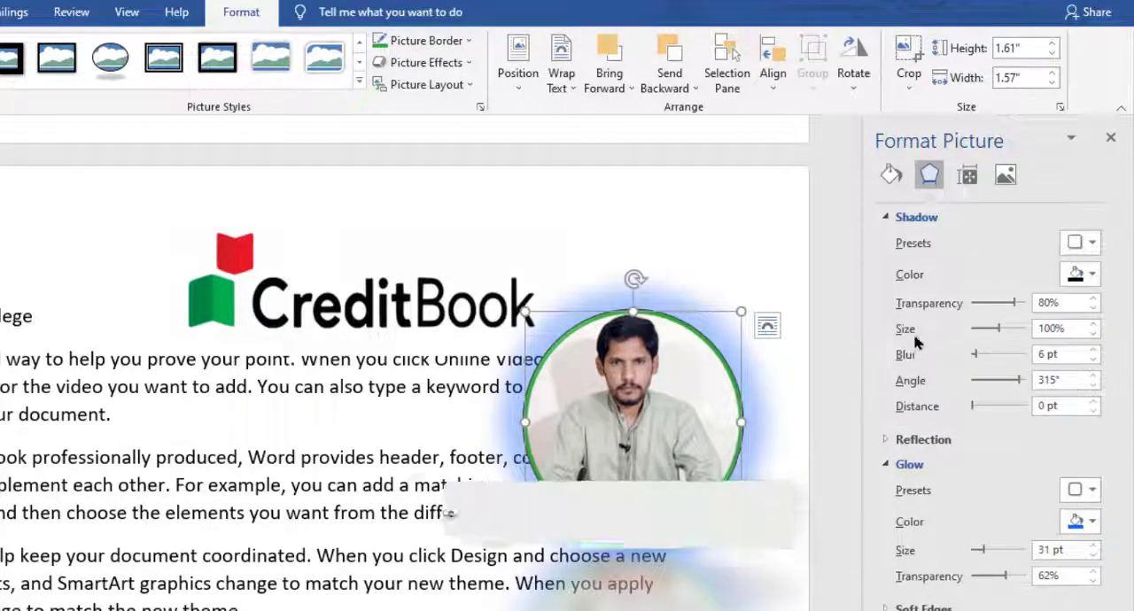
pyautogui.click(886, 218)
pyautogui.click(886, 413)
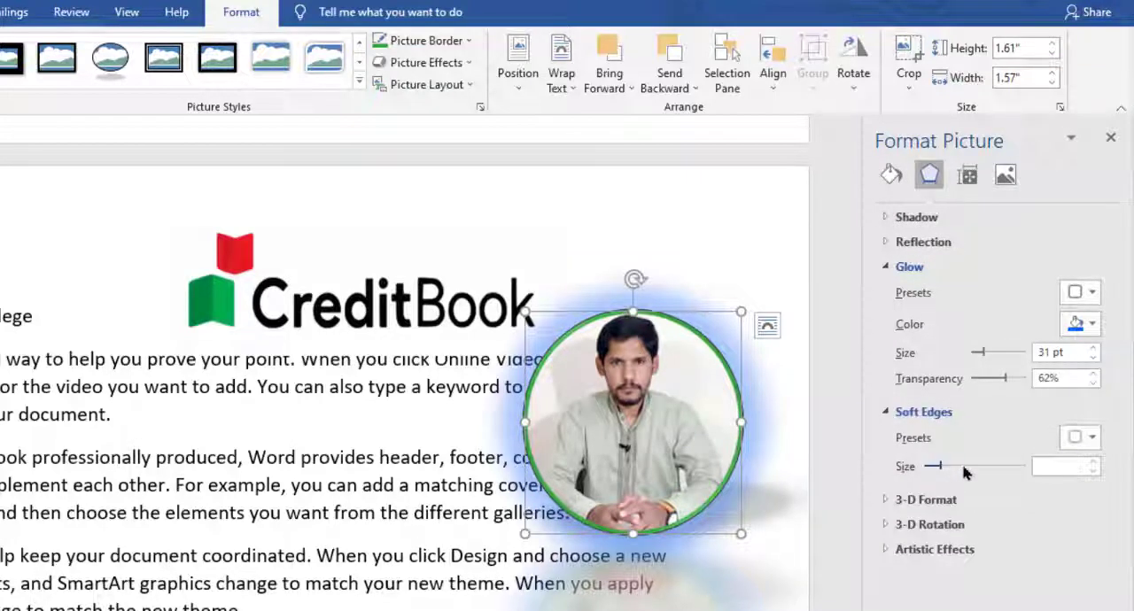
pyautogui.click(888, 413)
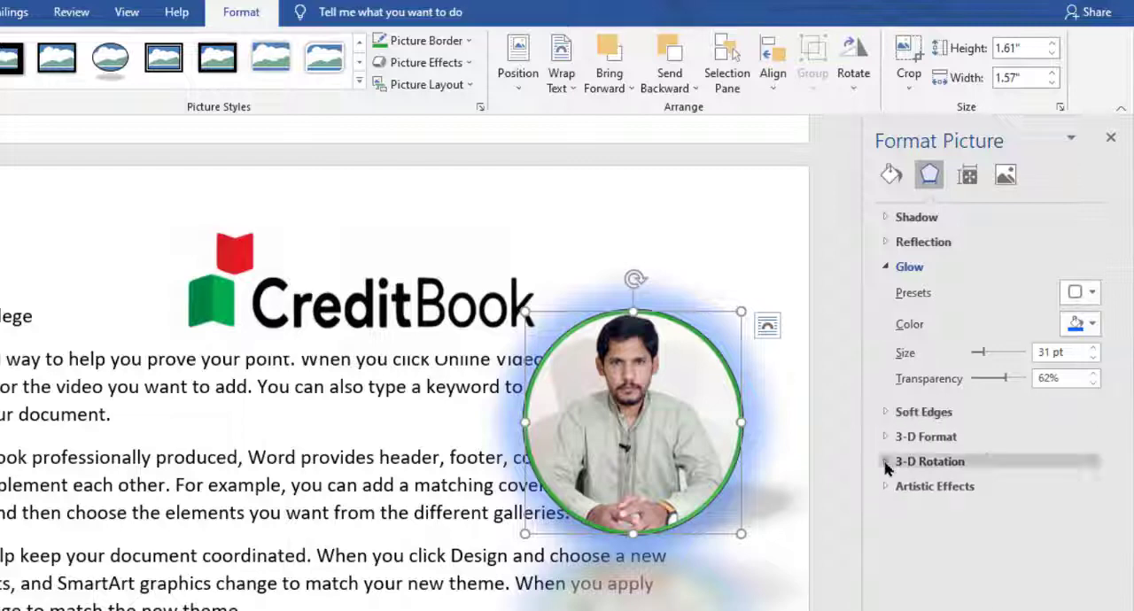
# Step: Examine the portrait's 3-D Format and Artistic Effects settings, and close the detailed picture formatting options
pyautogui.click(883, 441)
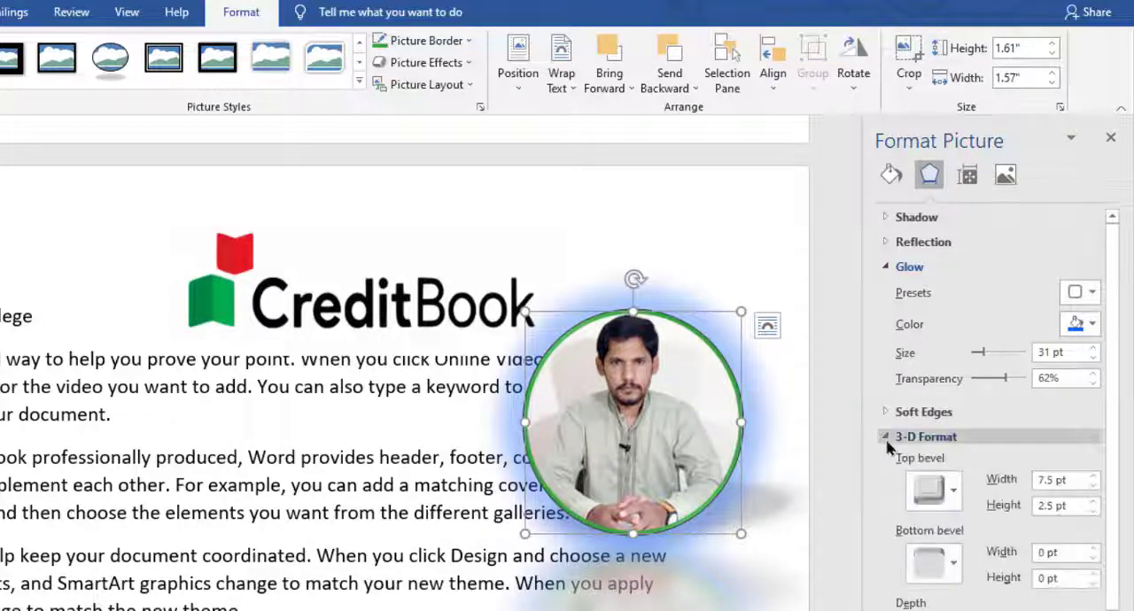
pyautogui.scroll(-1, 1111, 522)
pyautogui.scroll(-3, 1110, 523)
pyautogui.click(888, 265)
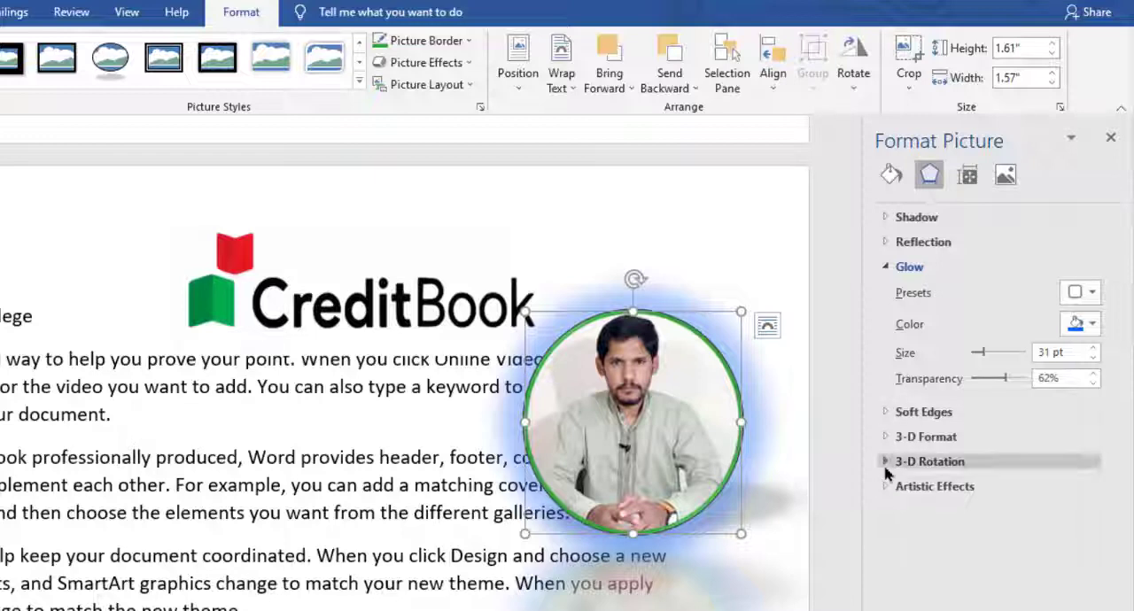
pyautogui.click(886, 488)
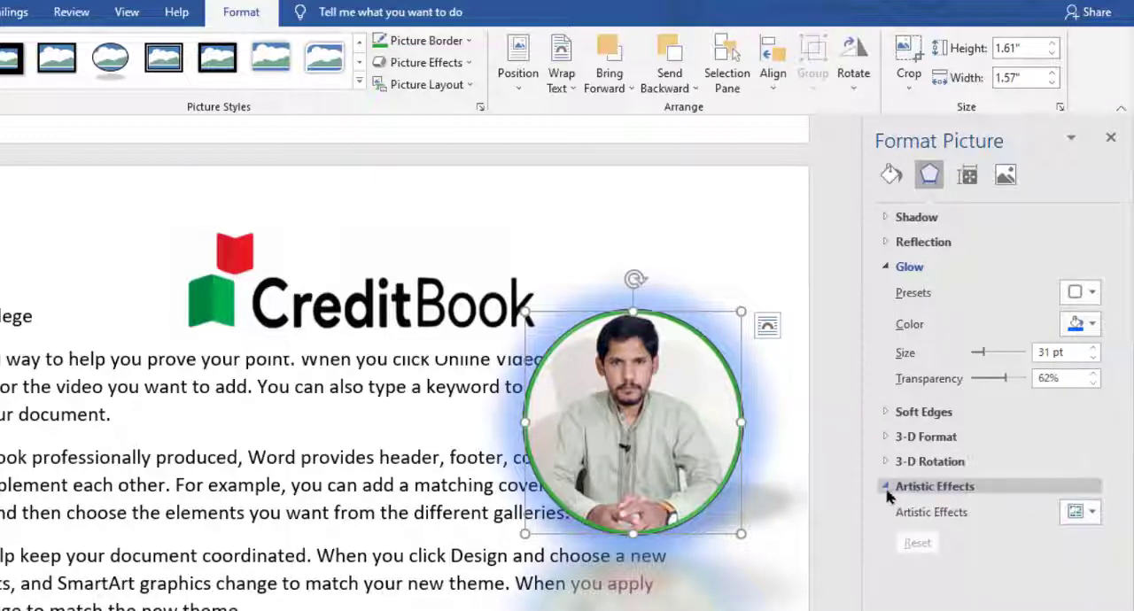
pyautogui.click(884, 486)
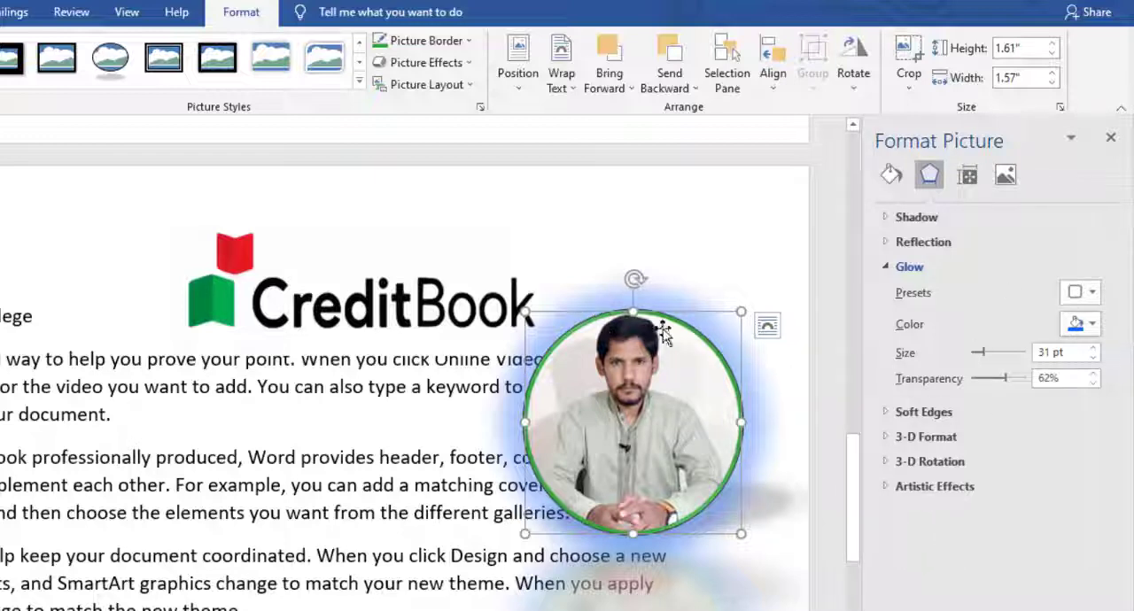
pyautogui.click(1110, 139)
# Step: Try converting the portrait to the Circular Picture Callout layout, and undo the conversion
pyautogui.click(473, 87)
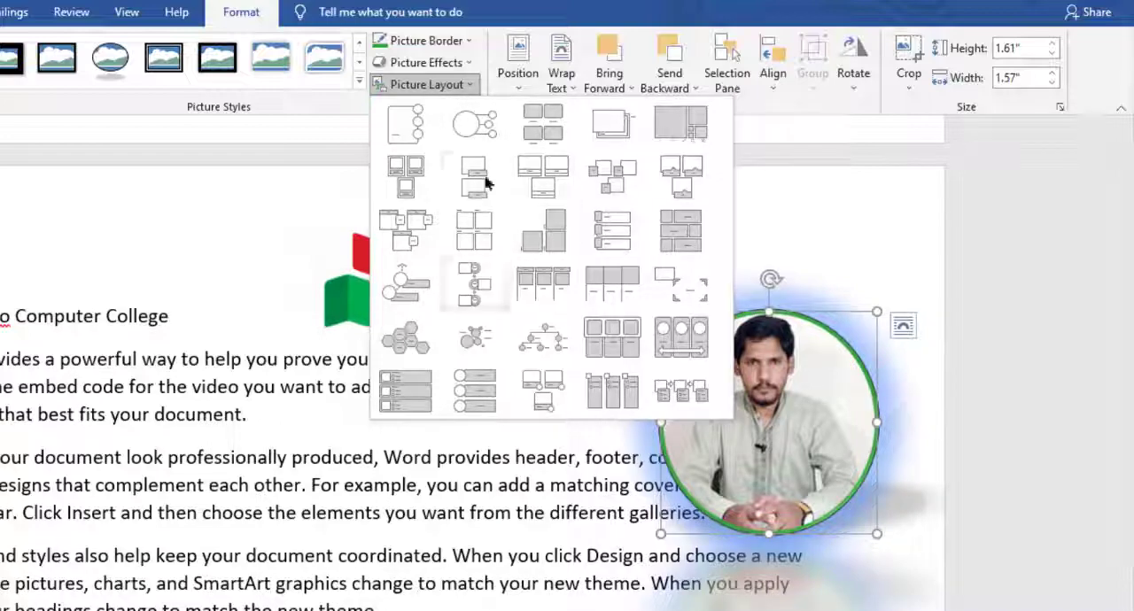
pyautogui.click(477, 126)
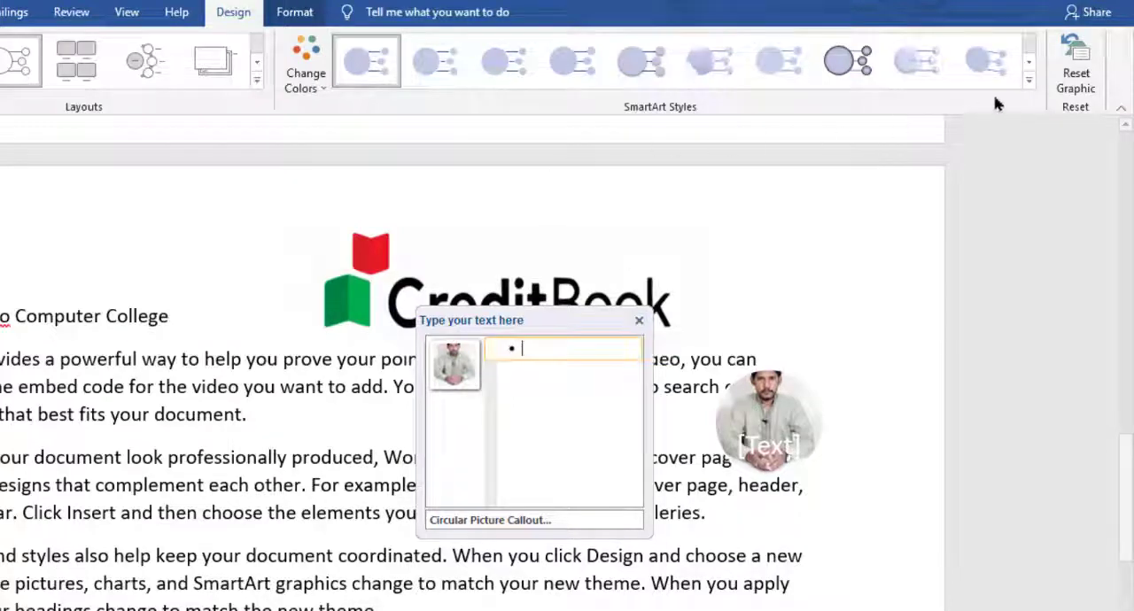
pyautogui.click(637, 324)
pyautogui.click(358, 227)
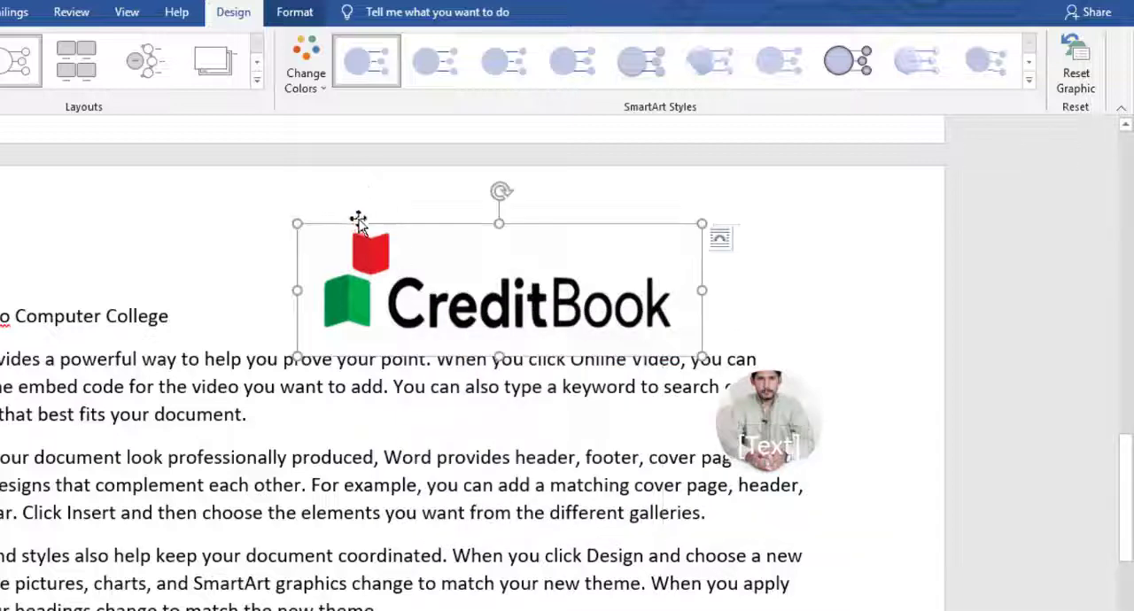
pyautogui.click(783, 373)
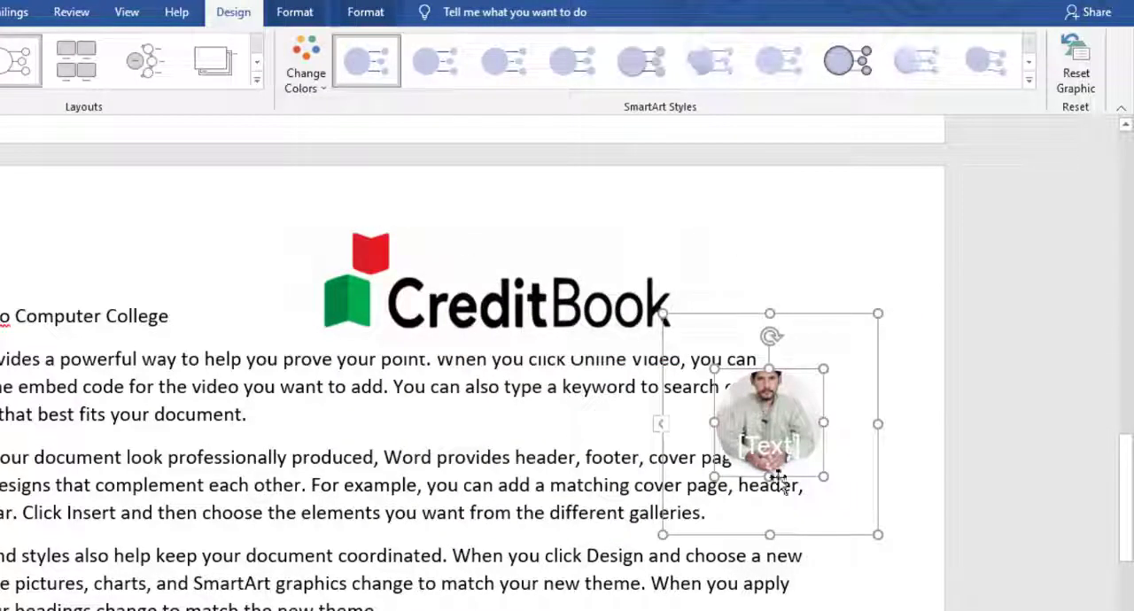
pyautogui.hotkey('ctrl', 'z')
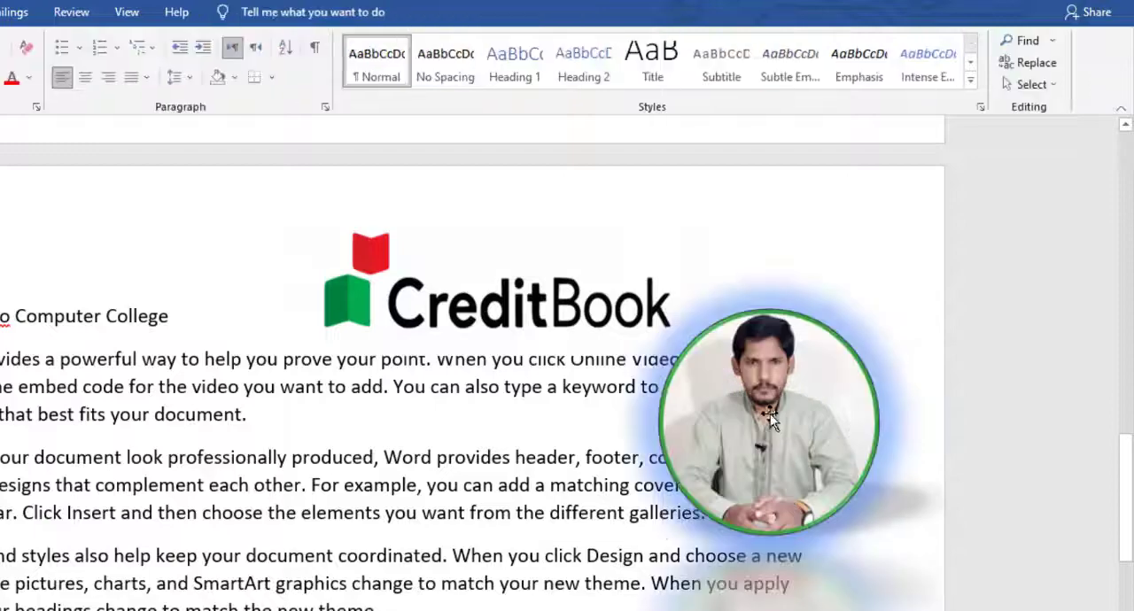
# Step: Reselect the portrait, preview its position presets, and move it slightly up and to the left over the end of the logo
pyautogui.click(770, 413)
pyautogui.click(241, 12)
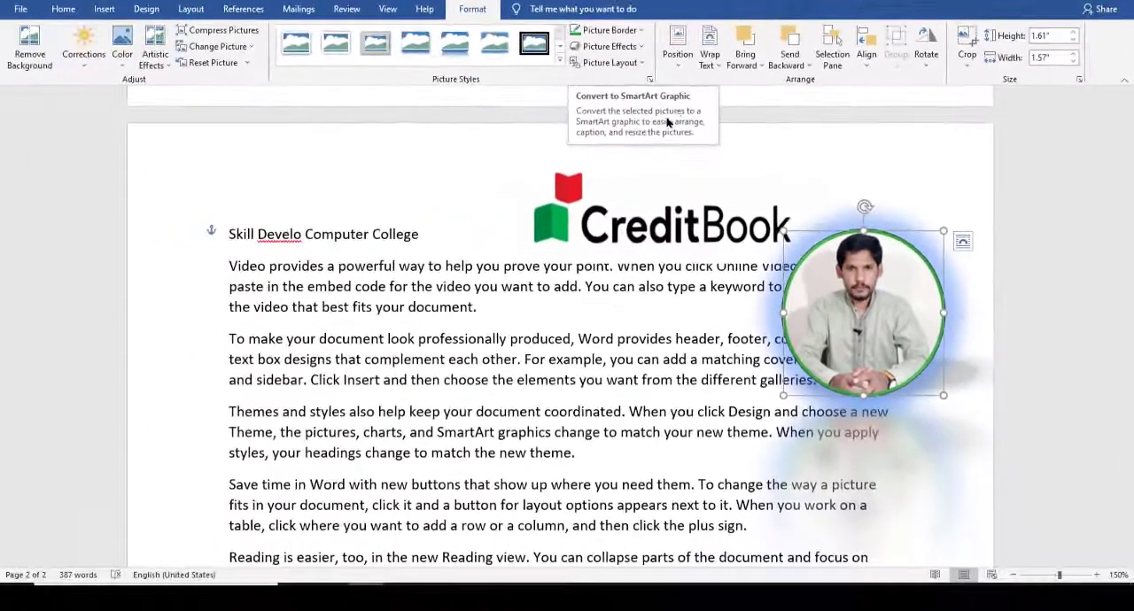
pyautogui.click(678, 52)
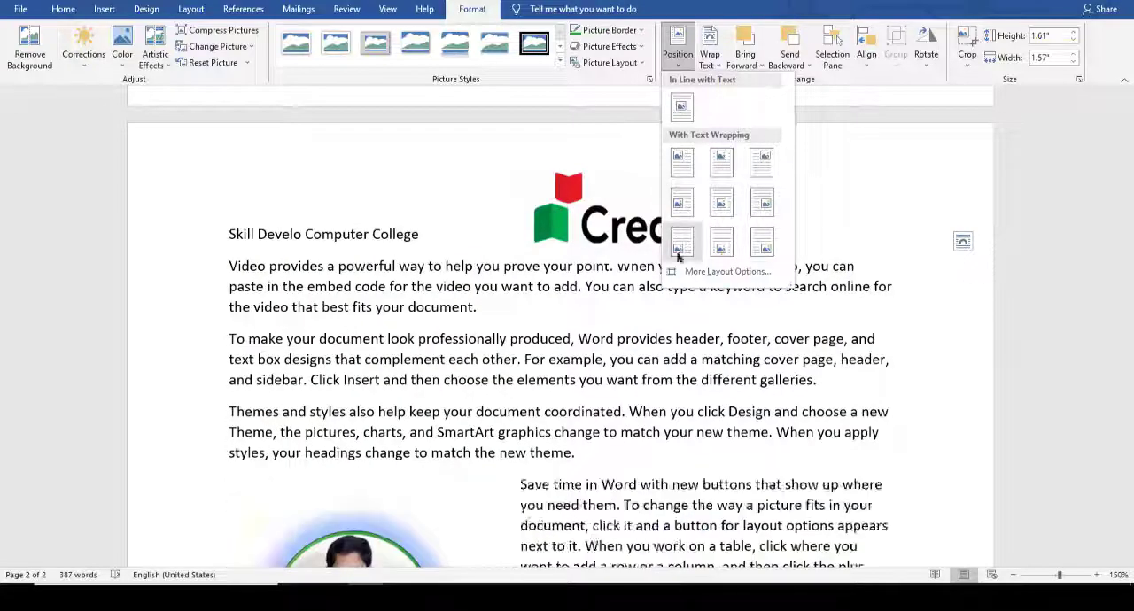
pyautogui.click(760, 206)
pyautogui.moveTo(852, 241); pyautogui.dragTo(823, 211)
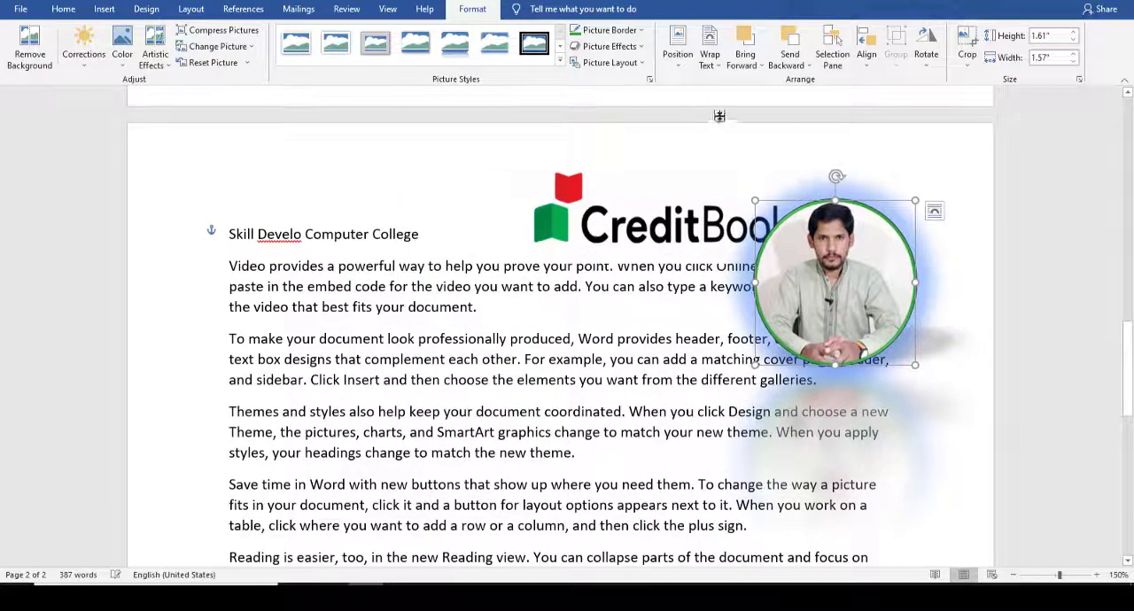
pyautogui.click(719, 69)
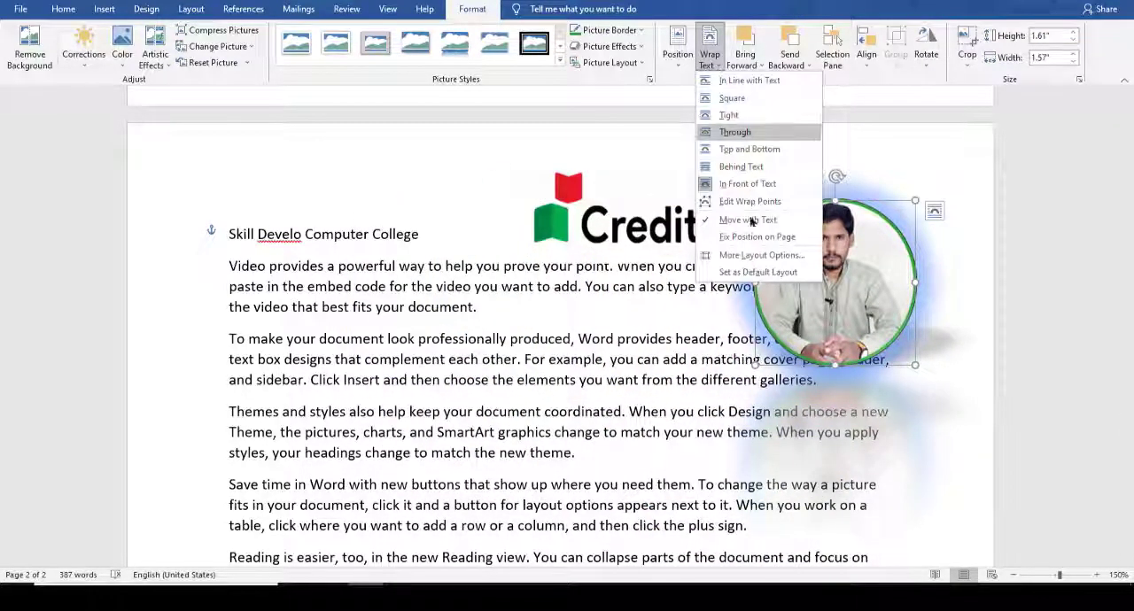
pyautogui.click(671, 132)
pyautogui.rightClick(838, 273)
pyautogui.moveTo(882, 494)
pyautogui.click(716, 62)
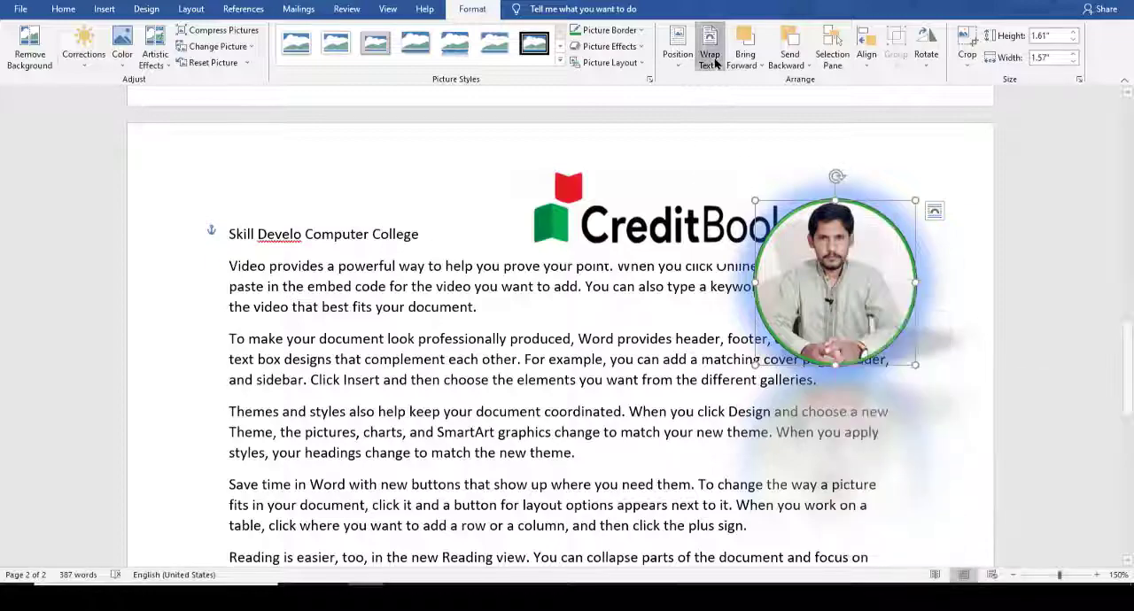
pyautogui.click(664, 150)
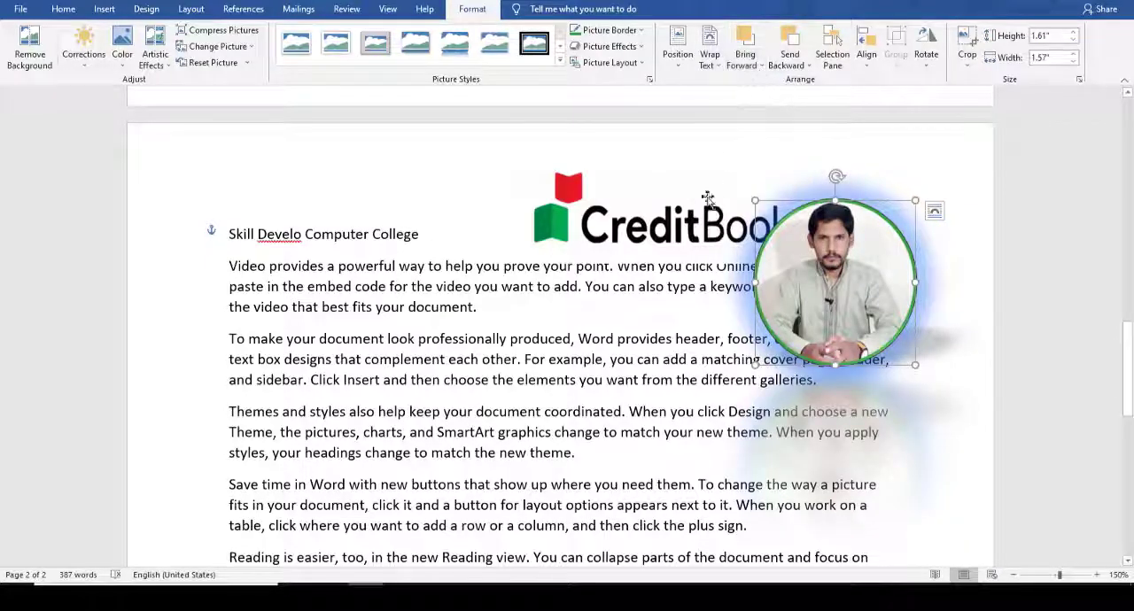
# Step: Move the CreditBook logo down and to the right so it overlaps the portrait, and bring the logo to the front
pyautogui.moveTo(660, 232); pyautogui.dragTo(693, 283)
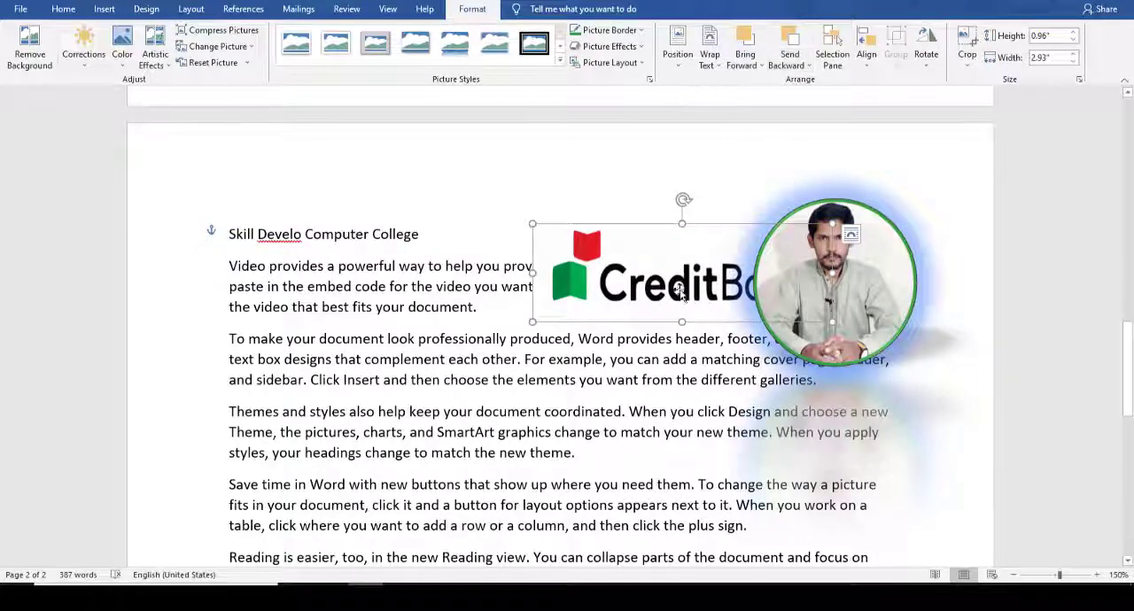
pyautogui.moveTo(678, 266); pyautogui.dragTo(694, 283)
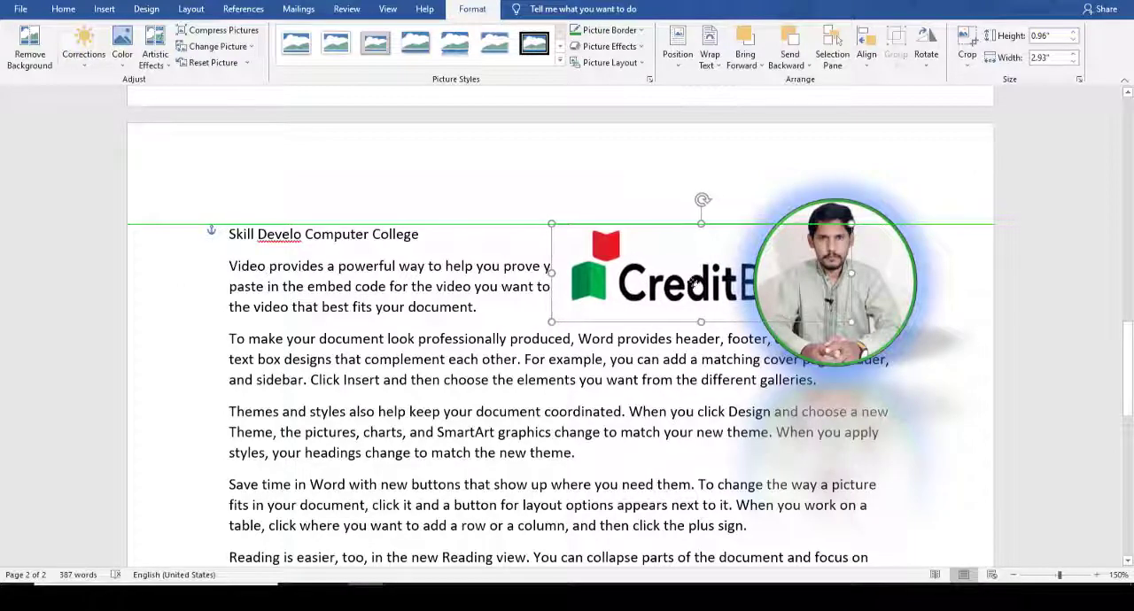
pyautogui.click(749, 60)
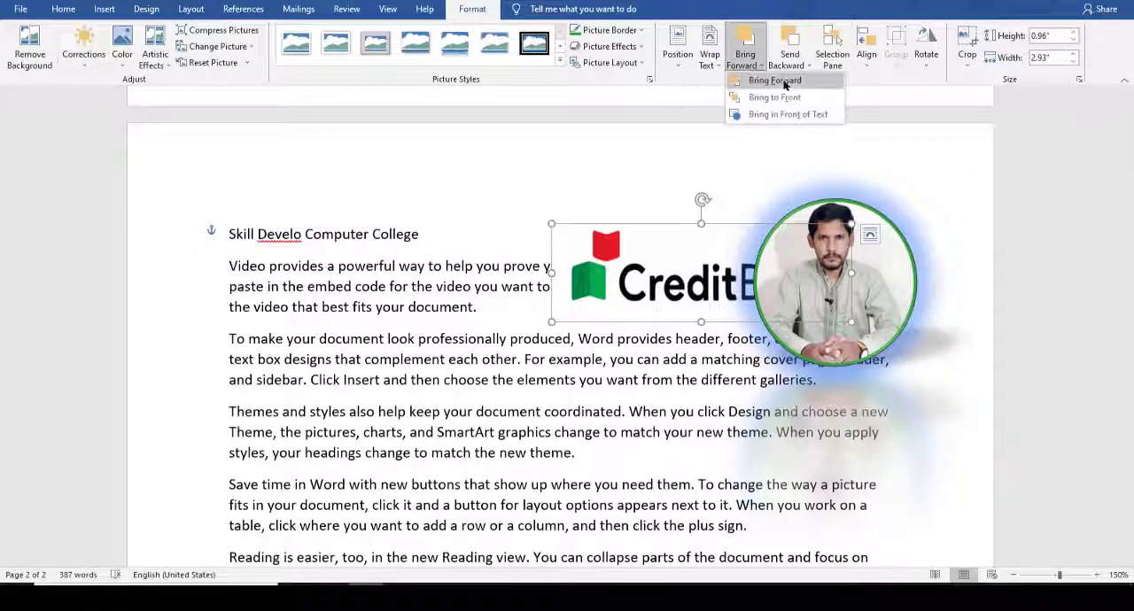
pyautogui.click(795, 98)
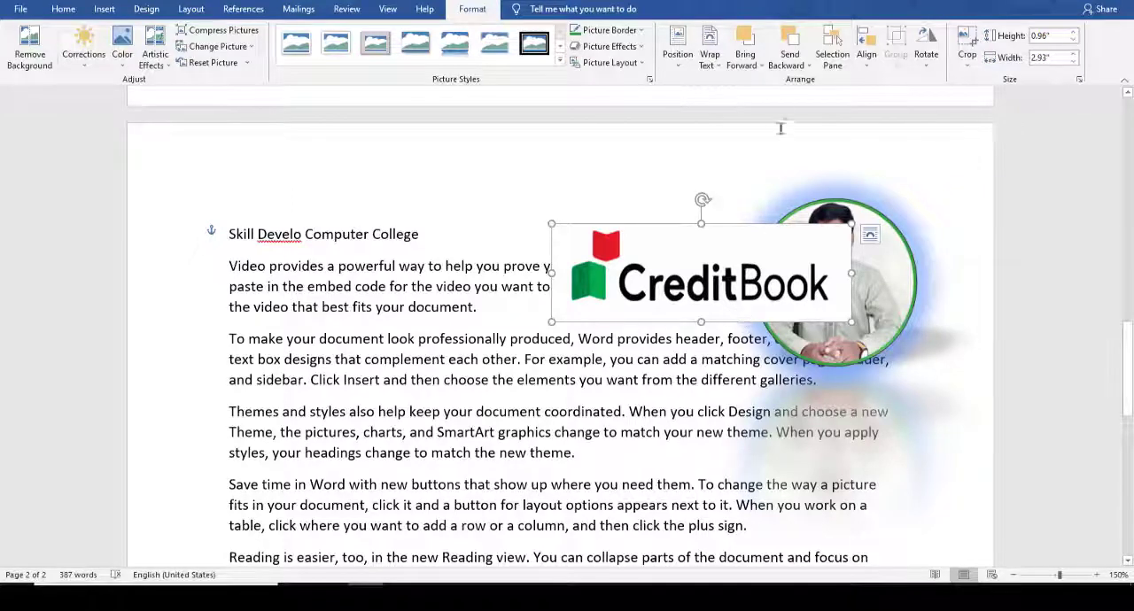
# Step: Send the CreditBook logo behind the portrait, and apply Bring to Front to the portrait
pyautogui.click(792, 60)
pyautogui.click(827, 95)
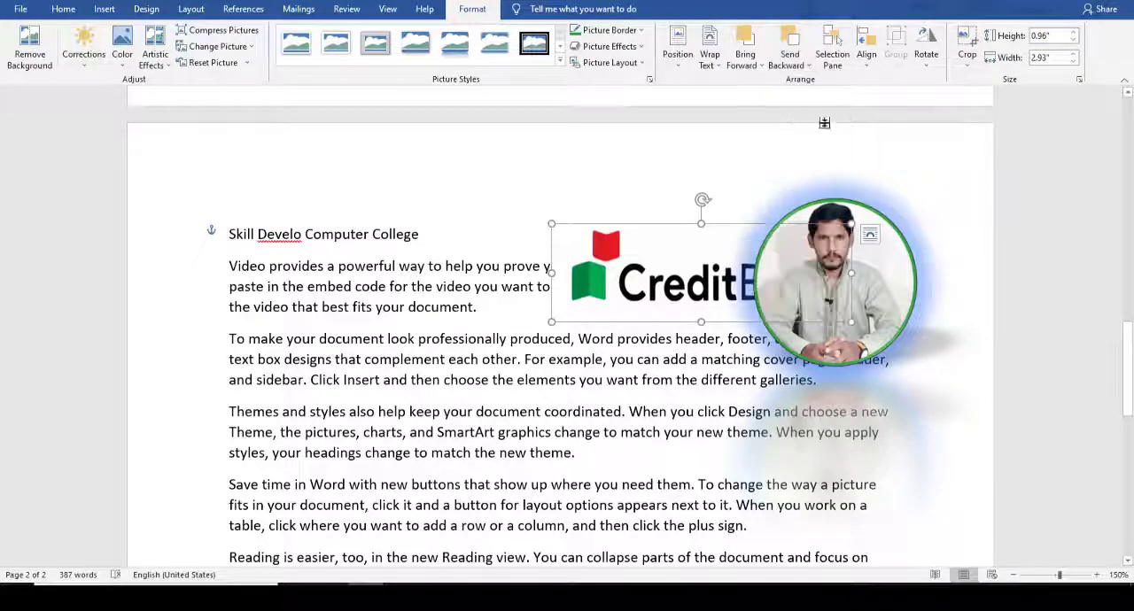
pyautogui.click(886, 277)
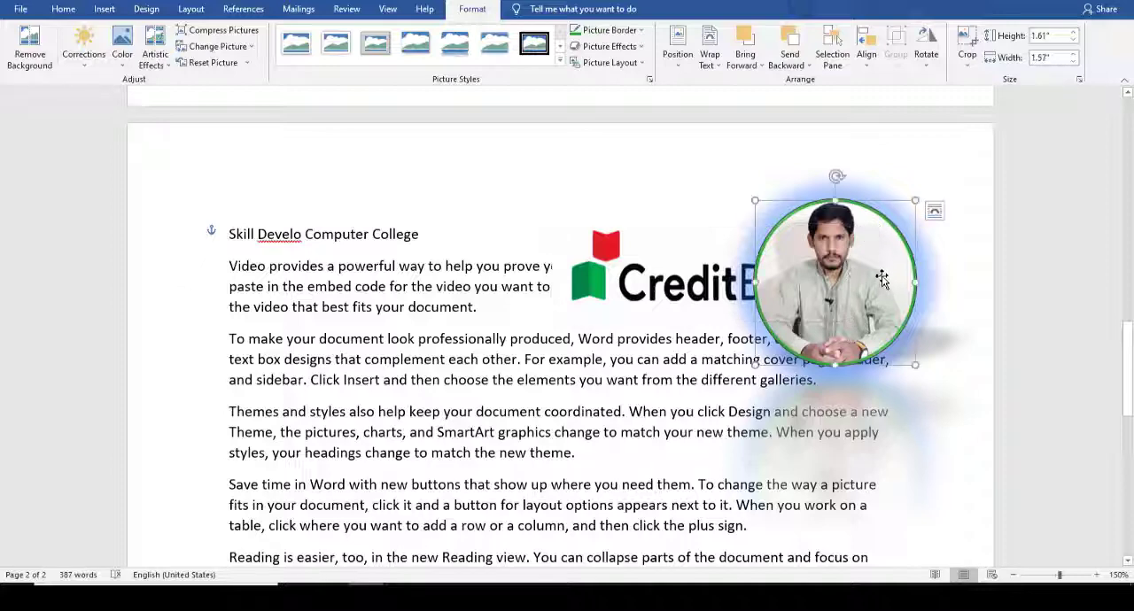
pyautogui.click(757, 68)
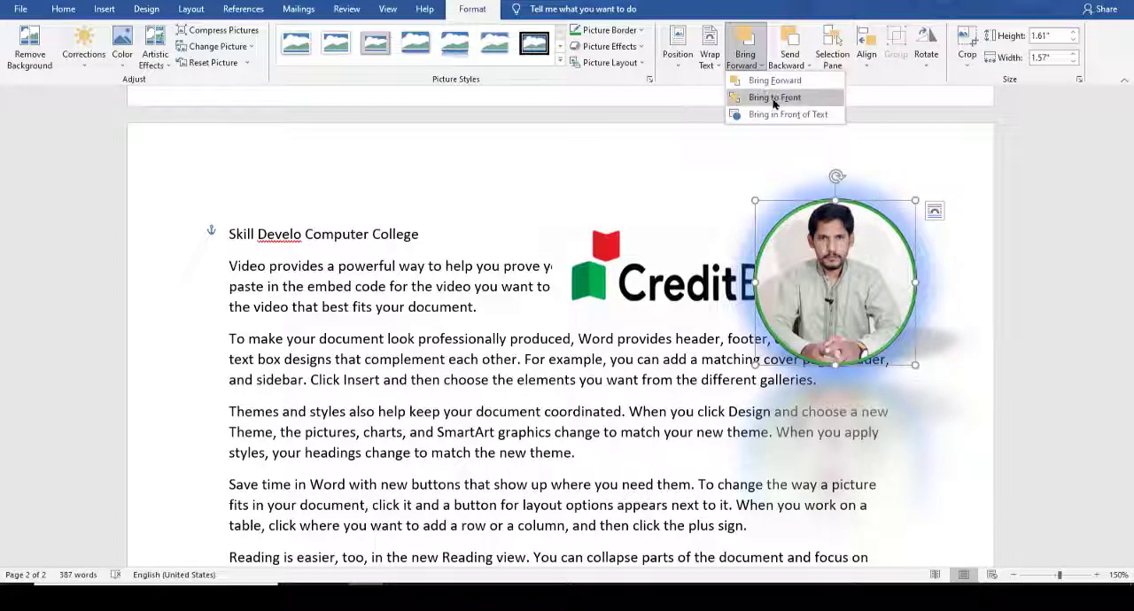
pyautogui.click(774, 99)
# Step: Send the portrait behind the CreditBook logo
pyautogui.click(763, 74)
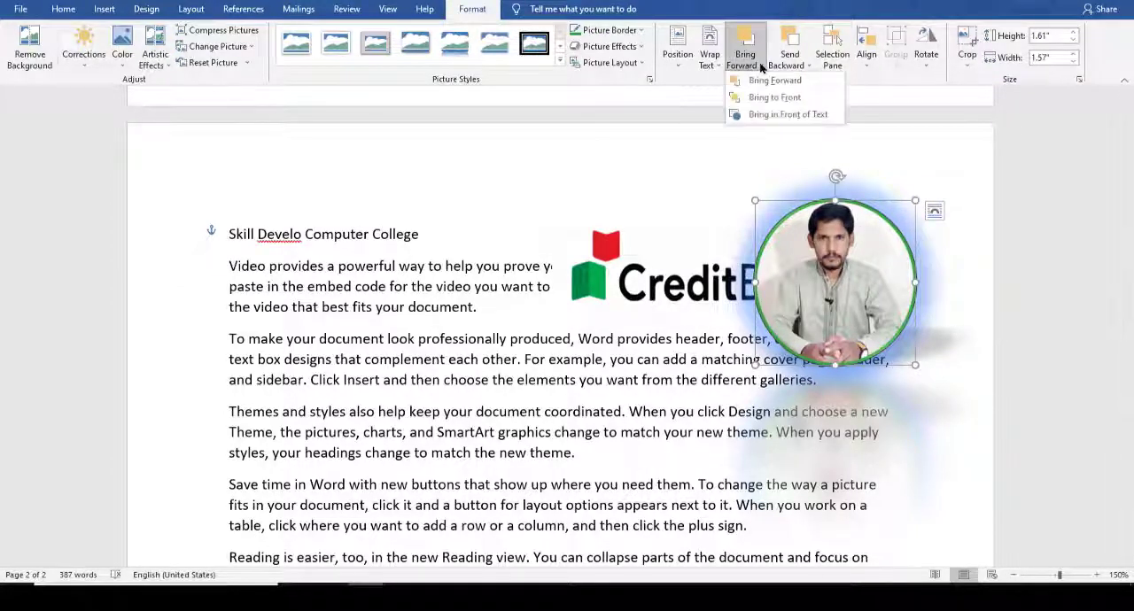
pyautogui.click(789, 64)
pyautogui.click(815, 97)
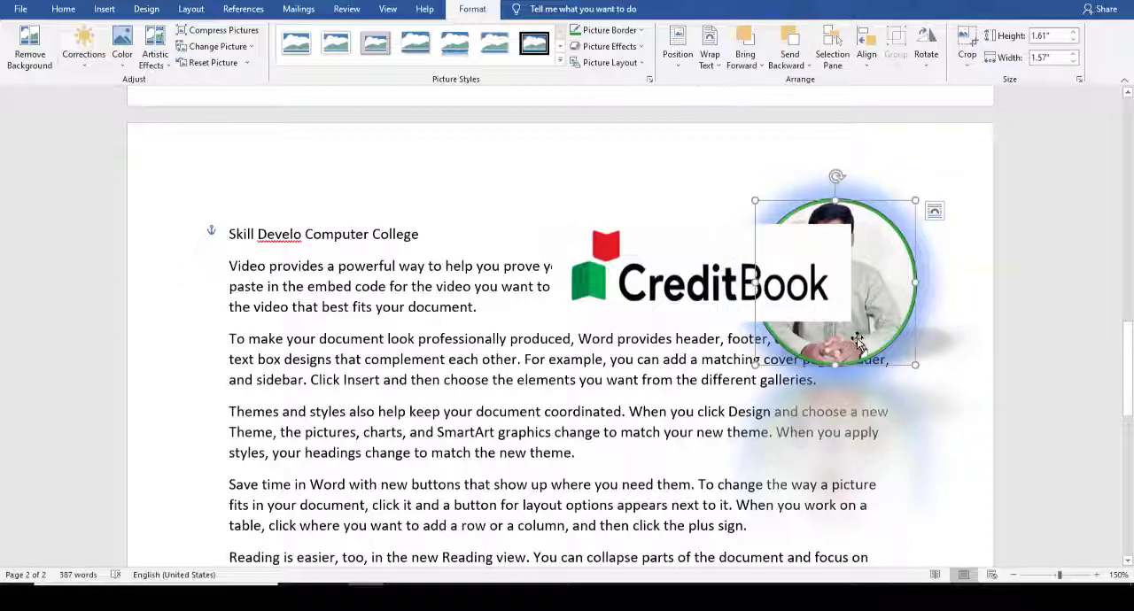
# Step: Hide Picture 11 and Picture 33 from the list of page objects, show both again, and close the list
pyautogui.click(835, 63)
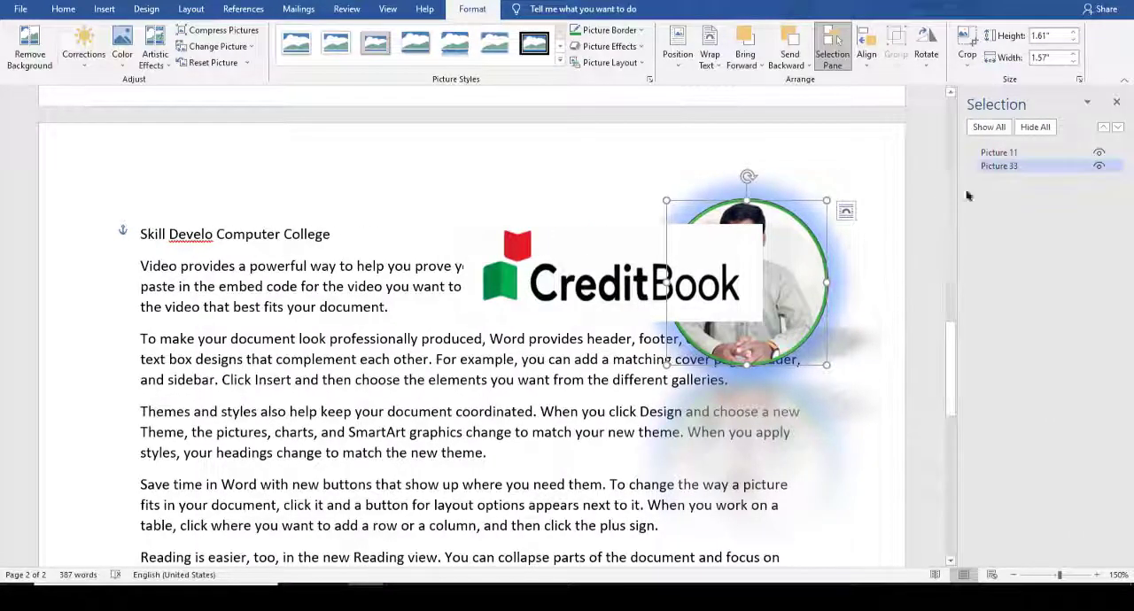
pyautogui.click(1098, 153)
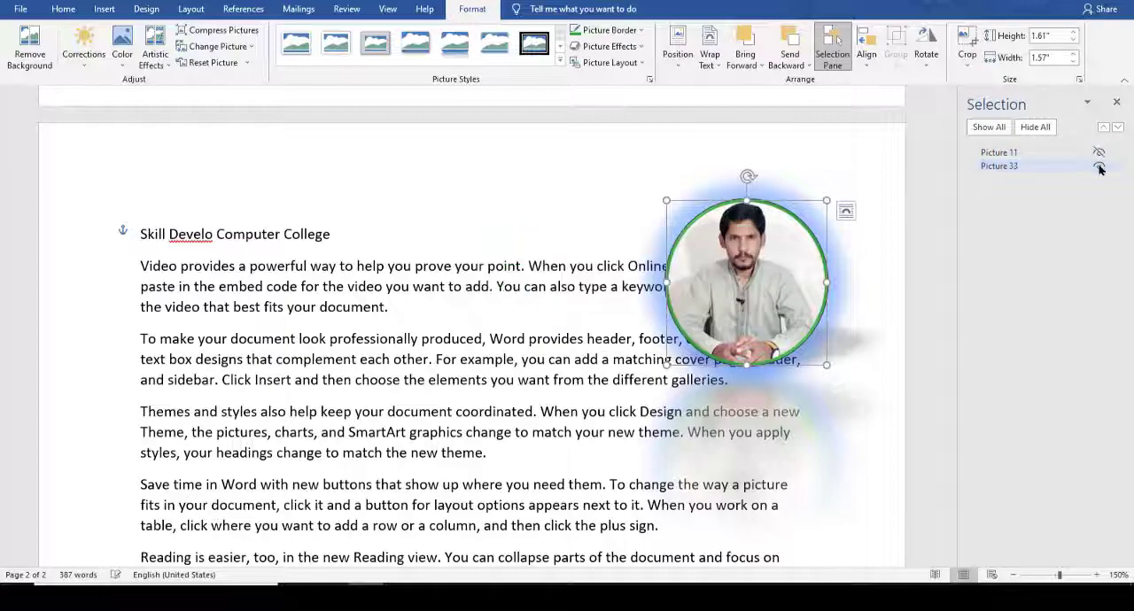
pyautogui.click(1098, 166)
pyautogui.click(1098, 153)
pyautogui.click(1098, 165)
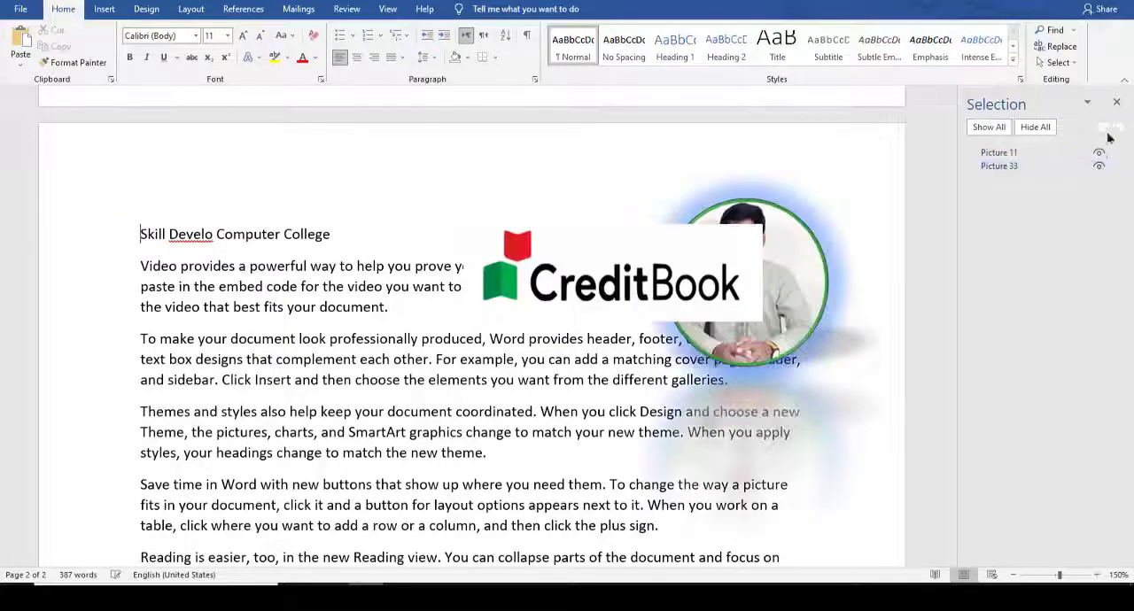
pyautogui.click(1115, 104)
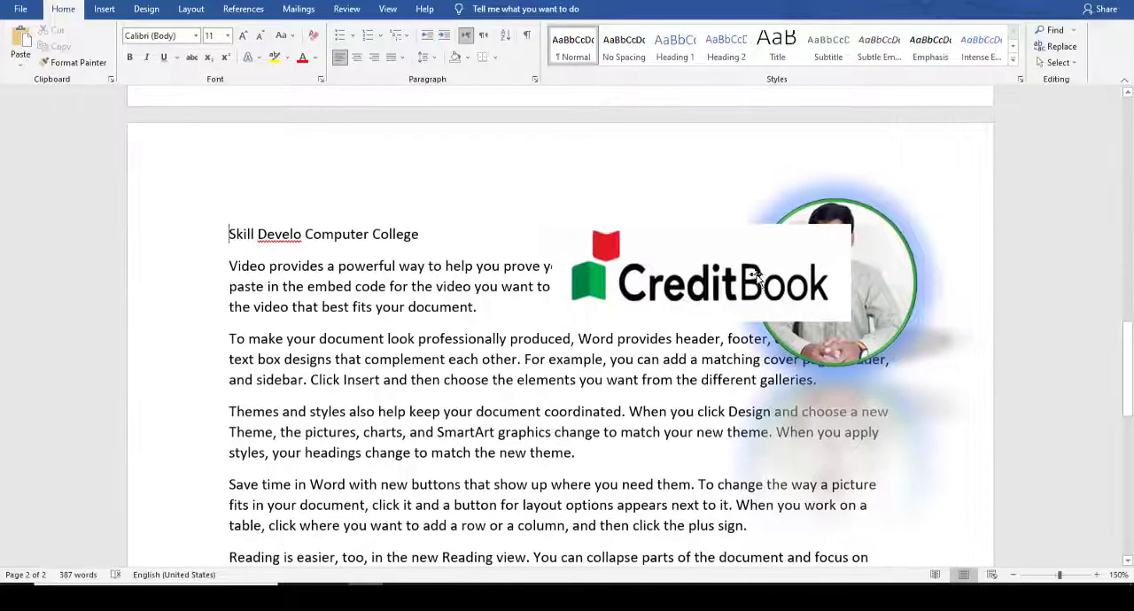
# Step: Try aligning the portrait with Align Left and Align Middle relative to the margins, and undo both alignments
pyautogui.click(829, 237)
pyautogui.click(877, 223)
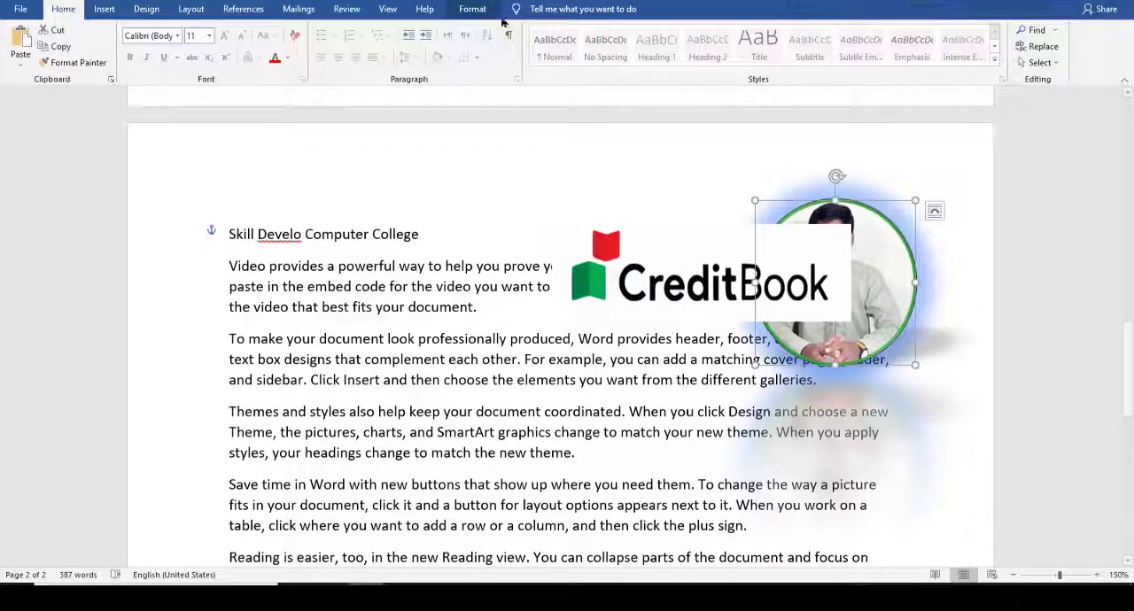
pyautogui.click(475, 9)
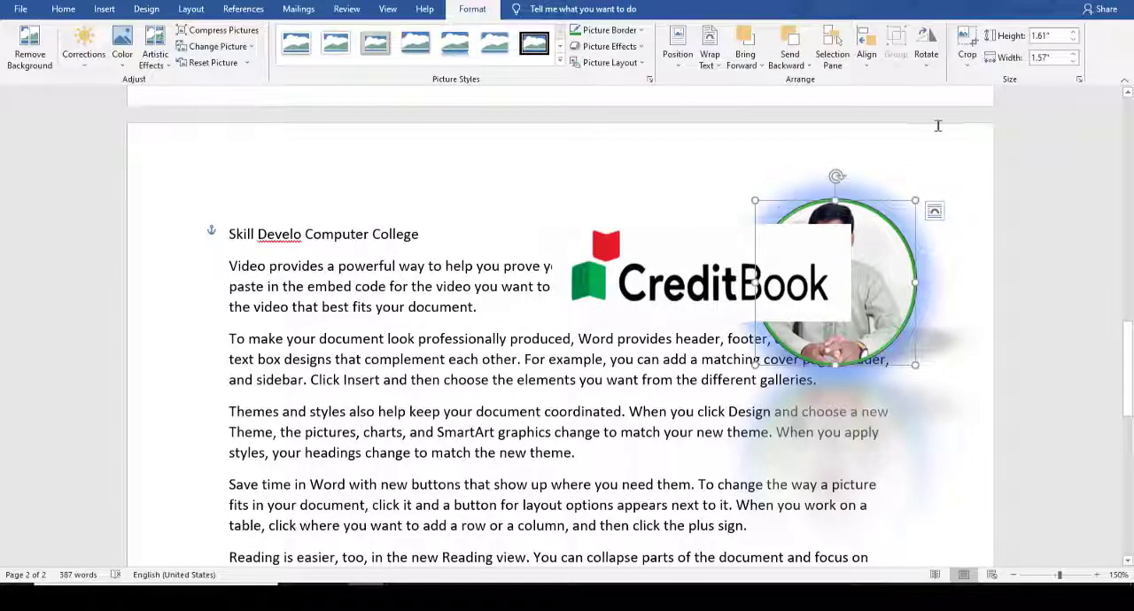
pyautogui.click(866, 55)
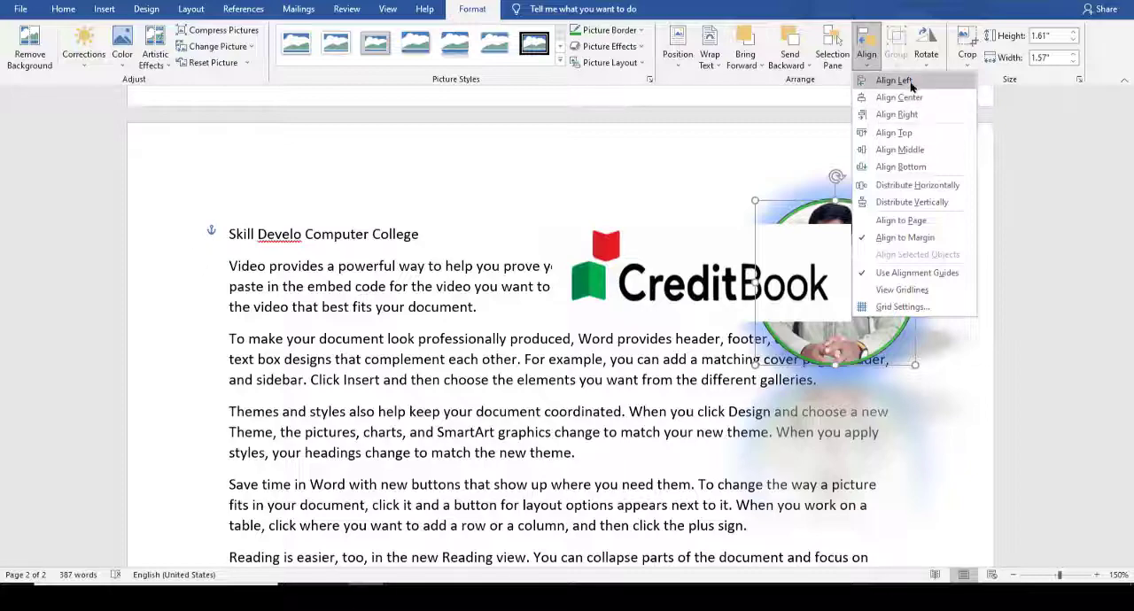
pyautogui.click(894, 80)
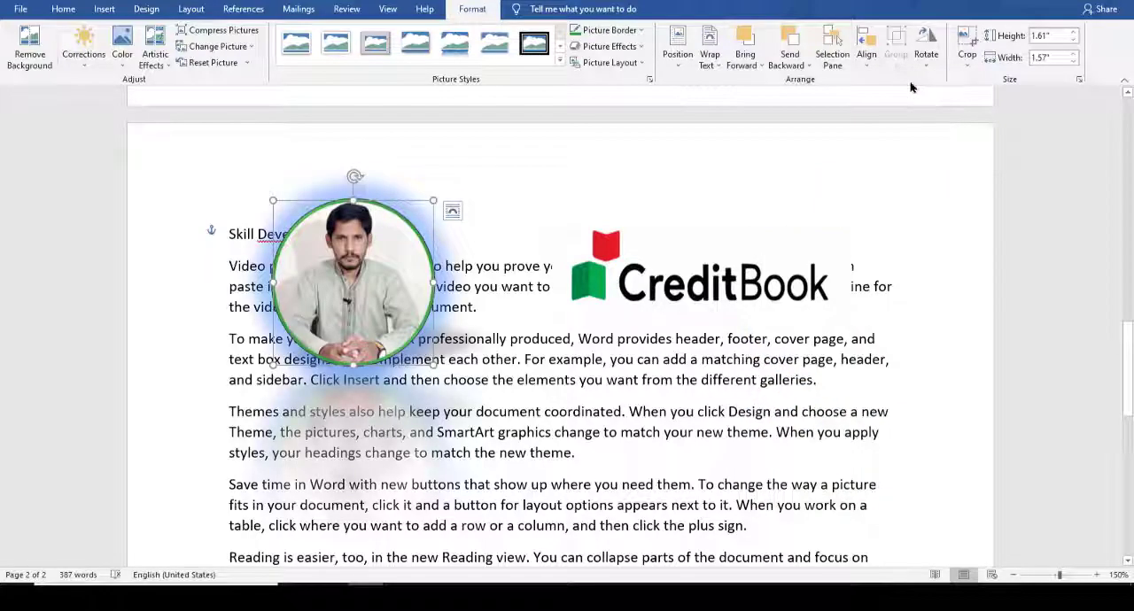
pyautogui.click(867, 55)
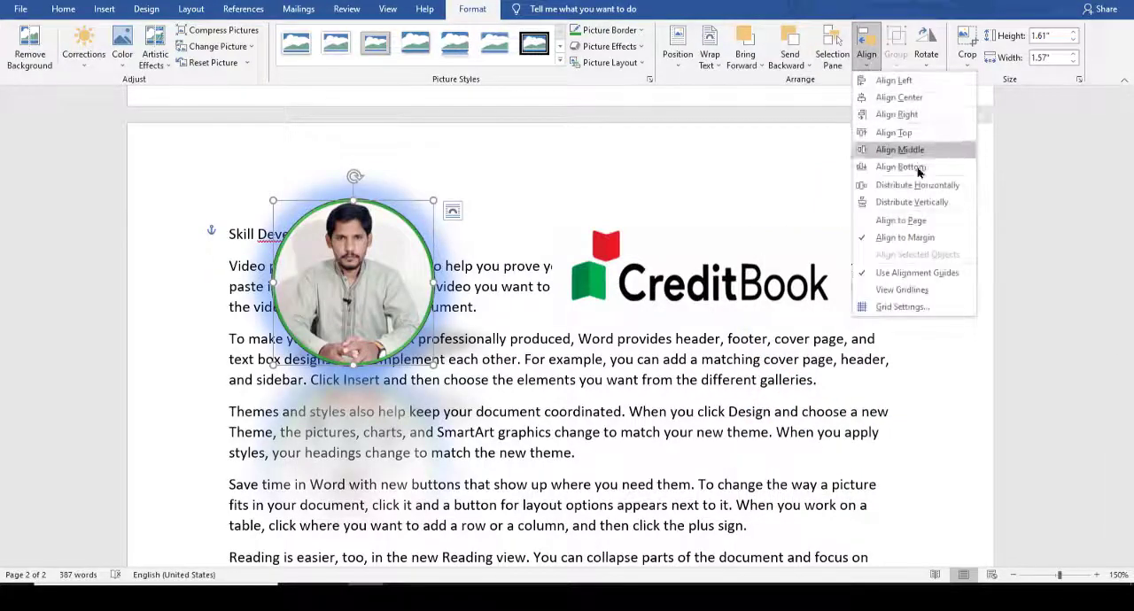
pyautogui.click(901, 150)
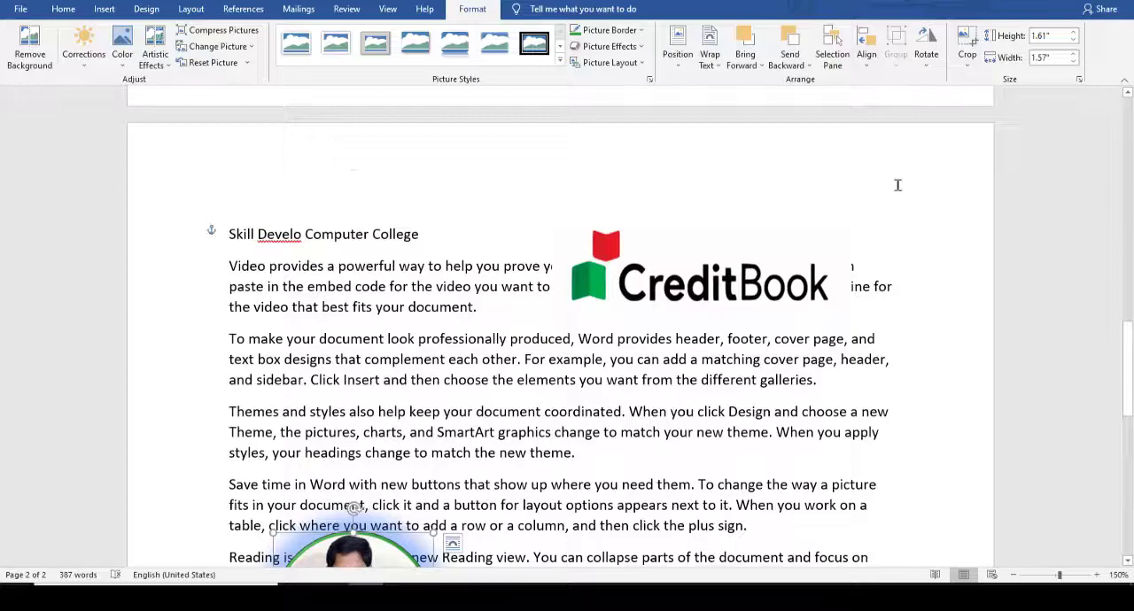
pyautogui.hotkey('ctrl', 'z')
pyautogui.hotkey('ctrl', 'z')
# Step: Move the portrait slightly down and to the right, keeping it partly behind the CreditBook logo
pyautogui.moveTo(854, 210)
pyautogui.mouseDown()
pyautogui.moveTo(449, 254)
pyautogui.moveTo(649, 382)
pyautogui.moveTo(889, 237)
pyautogui.moveTo(861, 219)
pyautogui.mouseUp()
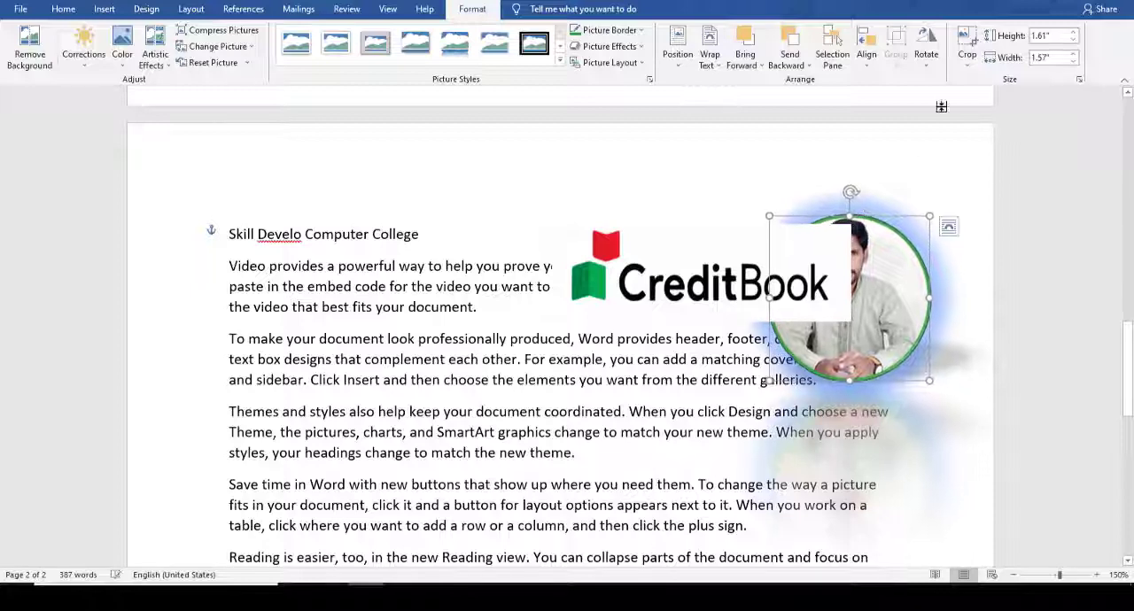
# Step: Rotate the portrait very slightly clockwise with its rotation handle
pyautogui.click(926, 51)
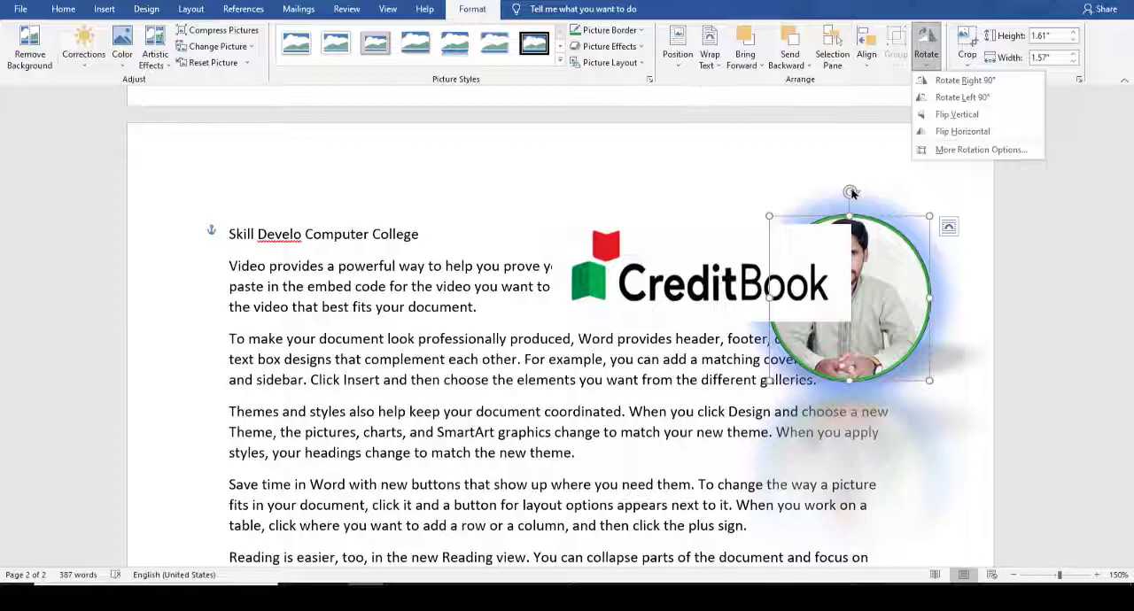
pyautogui.click(852, 194)
pyautogui.moveTo(852, 191)
pyautogui.mouseDown()
pyautogui.moveTo(815, 185)
pyautogui.moveTo(999, 240)
pyautogui.moveTo(951, 403)
pyautogui.moveTo(855, 189)
pyautogui.mouseUp()
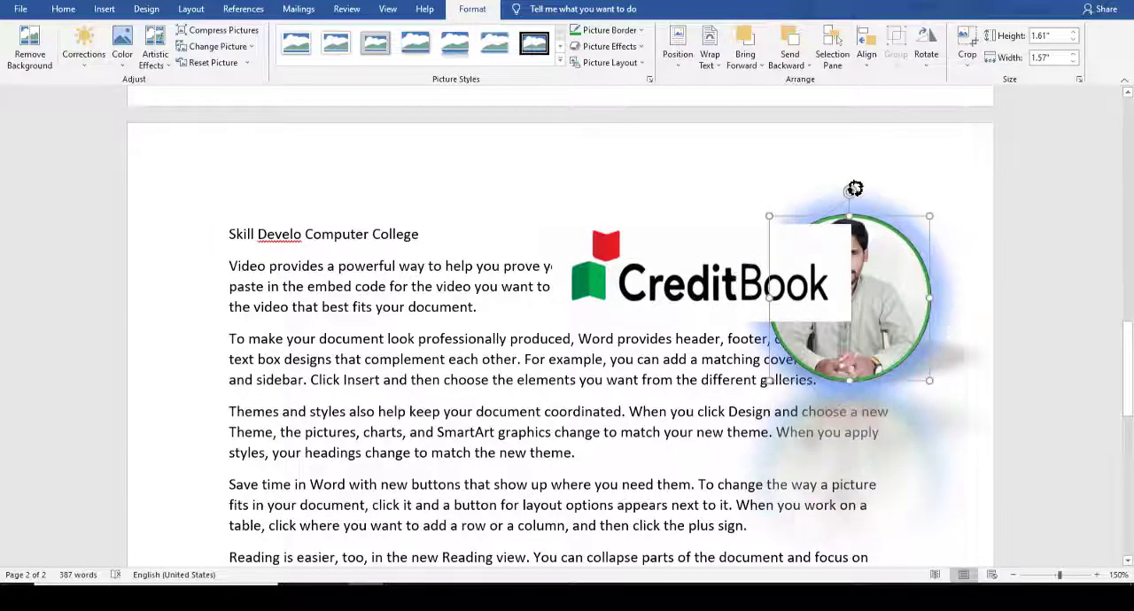
# Step: Rotate the CreditBook logo counterclockwise by about 45 degrees and move it down and to the left, clear of the portrait
pyautogui.click(679, 228)
pyautogui.moveTo(705, 201); pyautogui.dragTo(650, 216)
pyautogui.moveTo(737, 243); pyautogui.dragTo(675, 281)
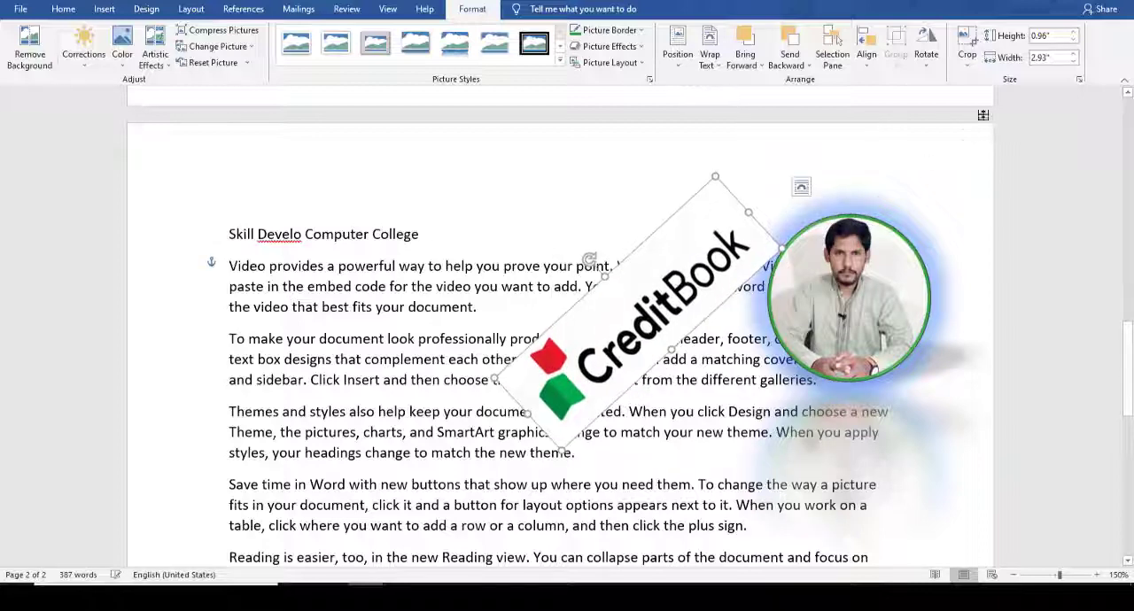
# Step: Scale the CreditBook logo to about 0.82" high by 2.49" wide and move it left over the middle of the text
pyautogui.click(1072, 36)
pyautogui.click(1072, 36)
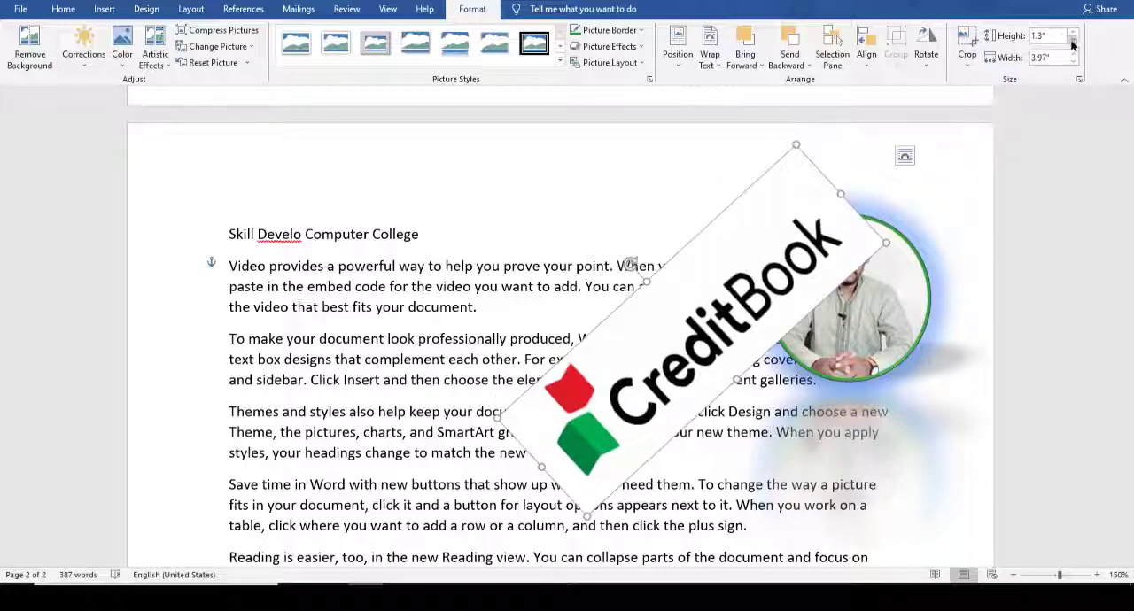
pyautogui.click(1074, 61)
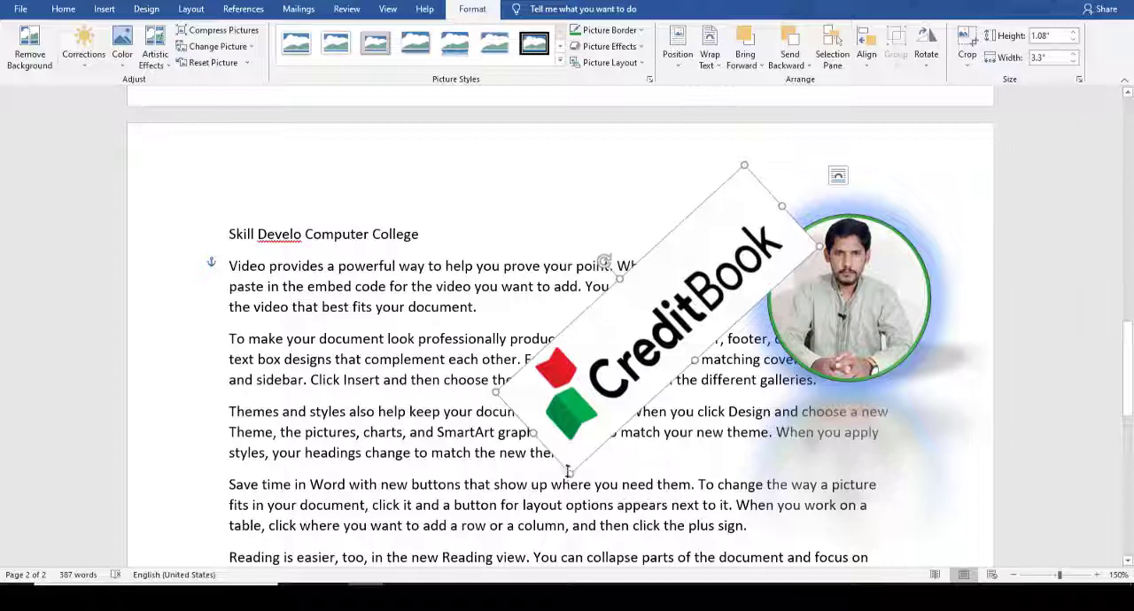
pyautogui.moveTo(563, 510); pyautogui.dragTo(615, 398)
pyautogui.moveTo(682, 269); pyautogui.dragTo(707, 268)
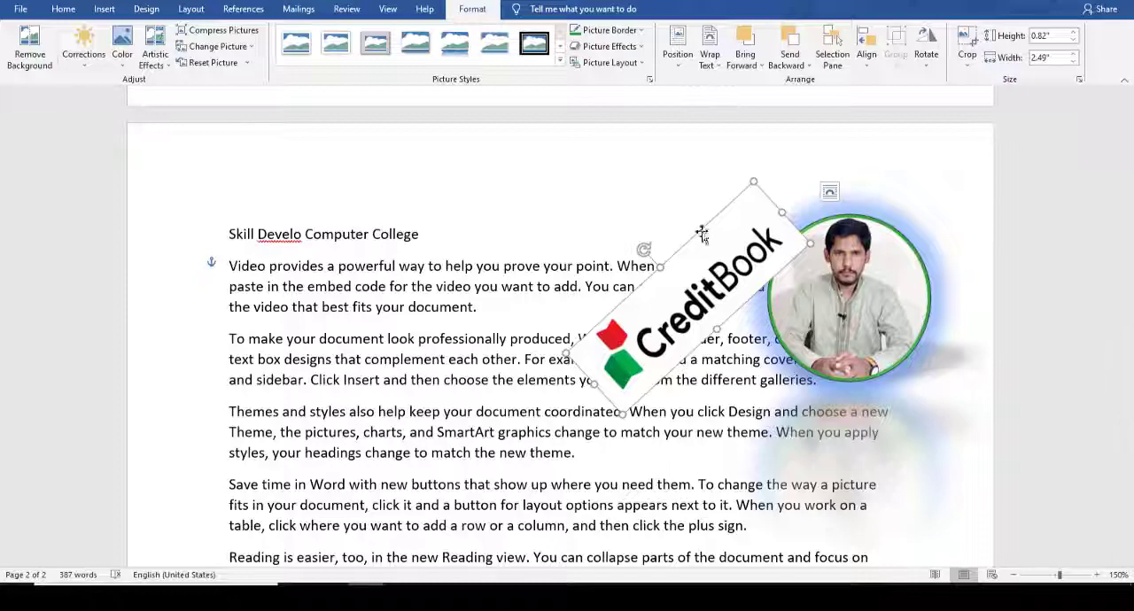
pyautogui.moveTo(709, 274); pyautogui.dragTo(465, 319)
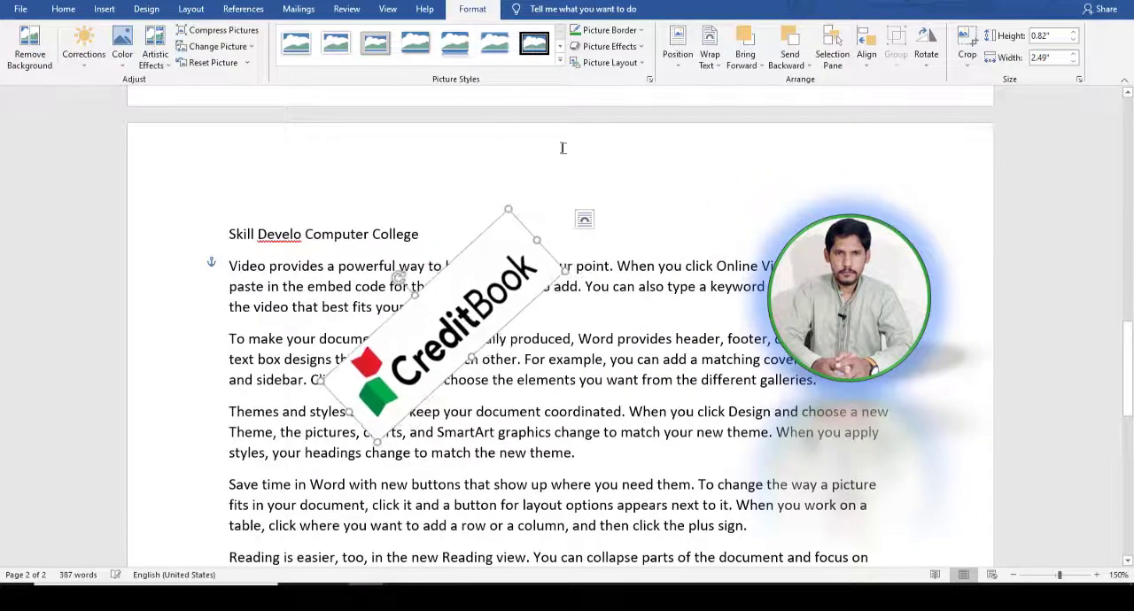
# Step: Move the round portrait left, closer to the CreditBook logo
pyautogui.click(863, 300)
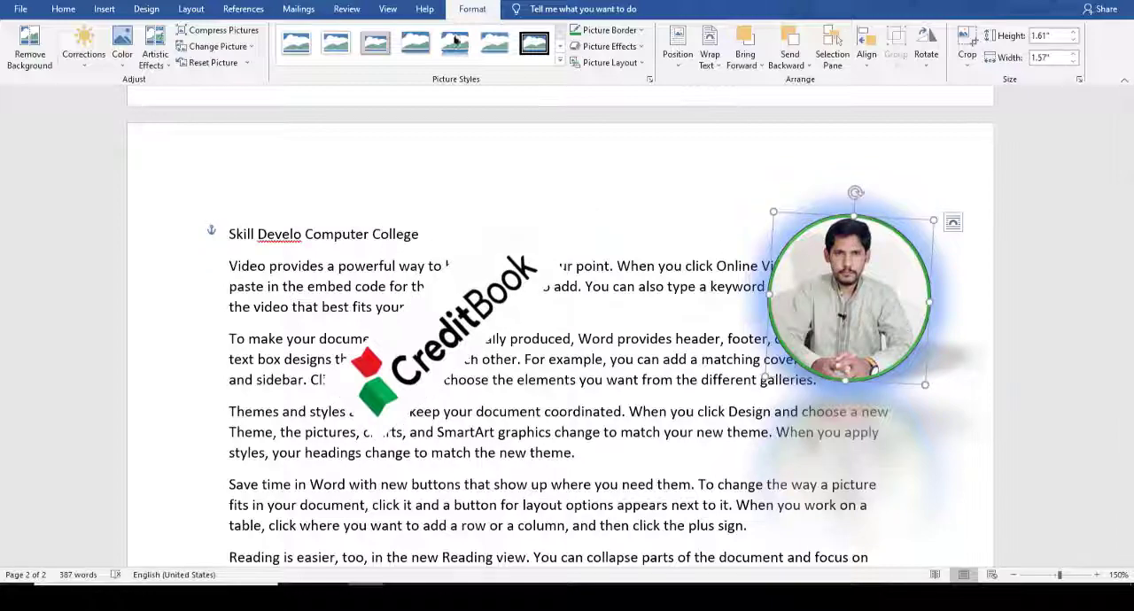
pyautogui.moveTo(775, 267)
pyautogui.mouseDown()
pyautogui.moveTo(664, 280)
pyautogui.moveTo(762, 283)
pyautogui.mouseUp()
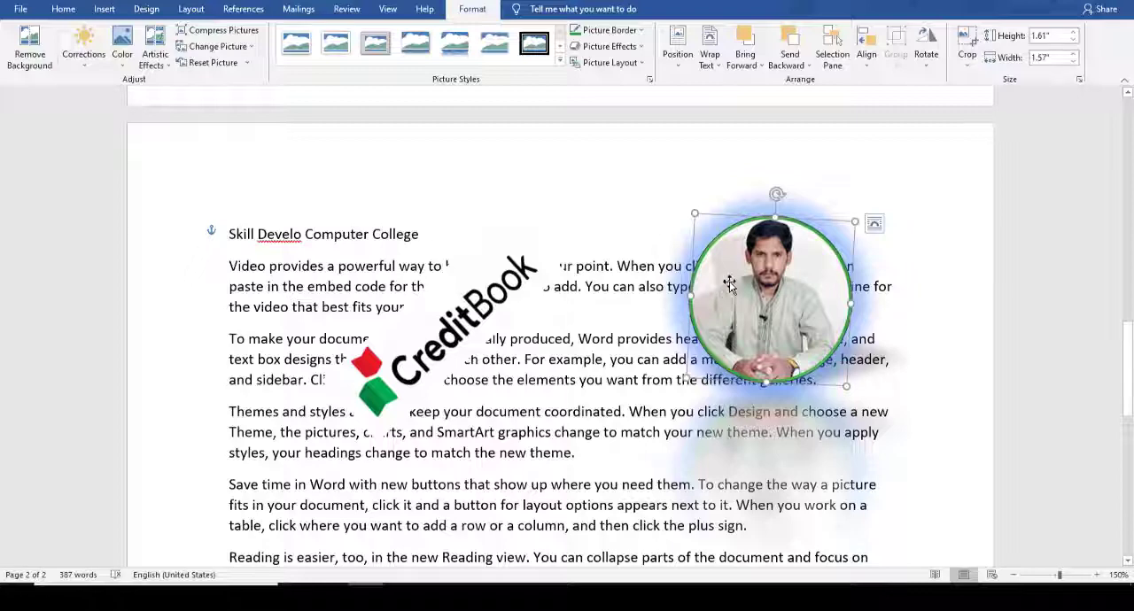
pyautogui.click(104, 9)
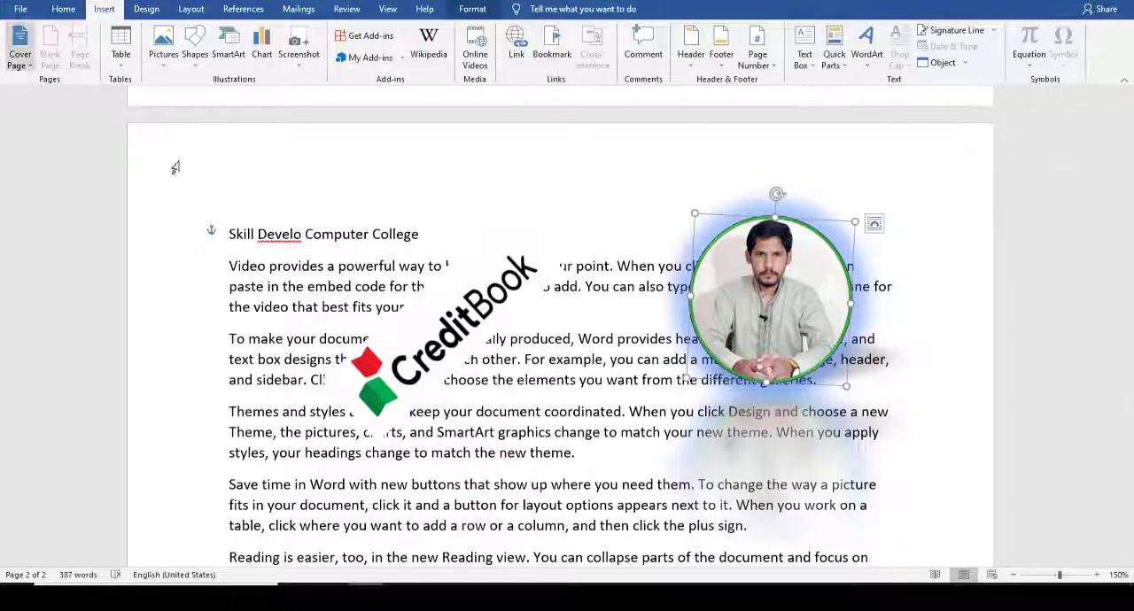
pyautogui.click(305, 257)
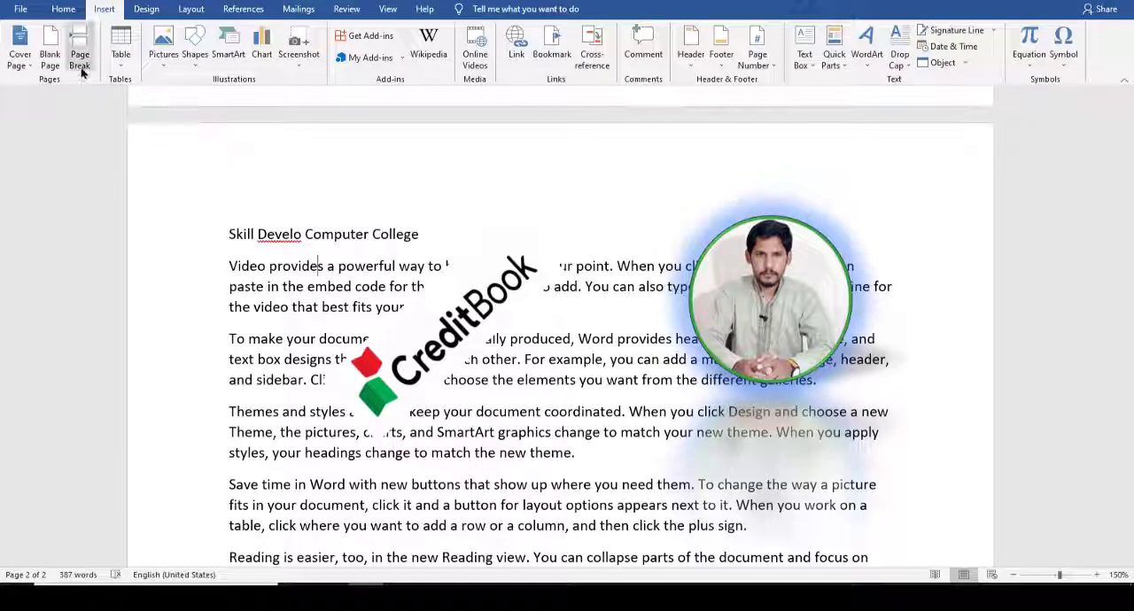
pyautogui.click(167, 71)
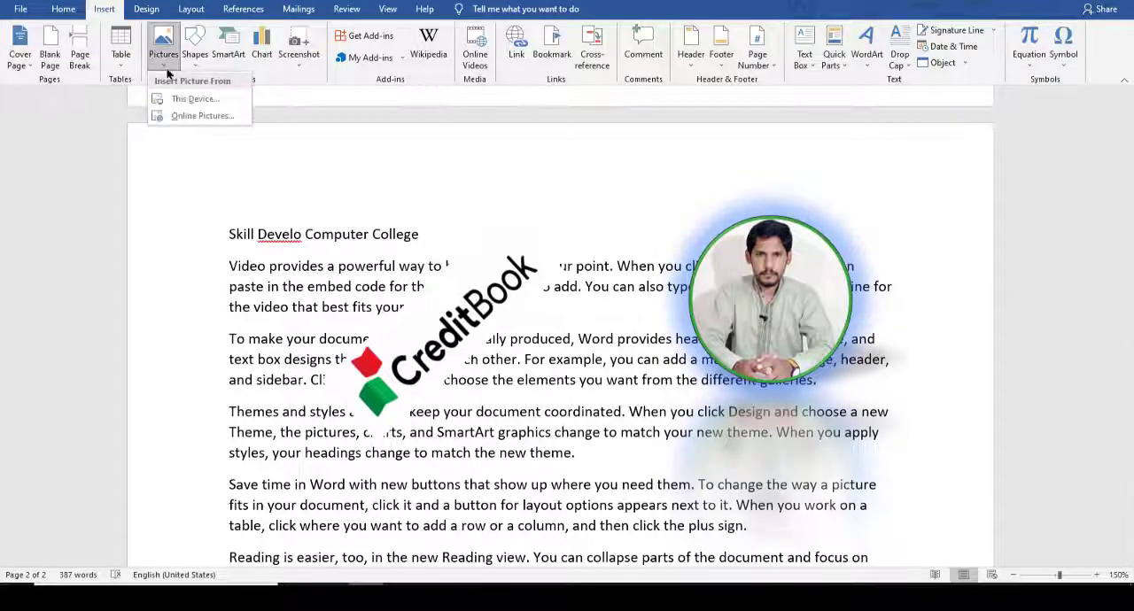
# Step: Move the tilted CreditBook logo to the right so it sits just beside the portrait
pyautogui.click(446, 291)
pyautogui.moveTo(441, 312); pyautogui.dragTo(572, 317)
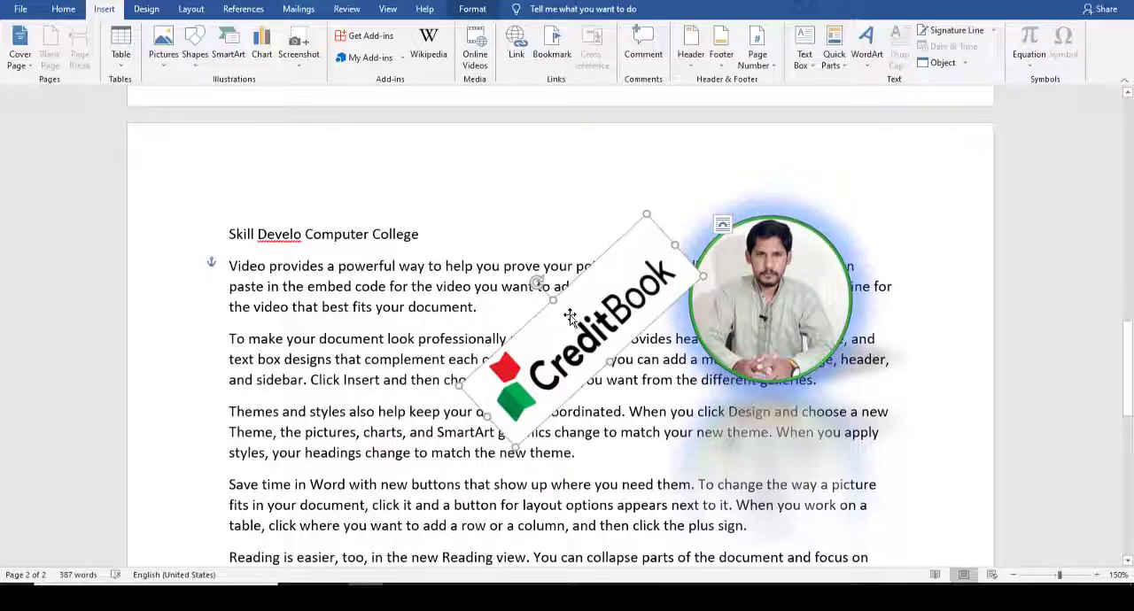